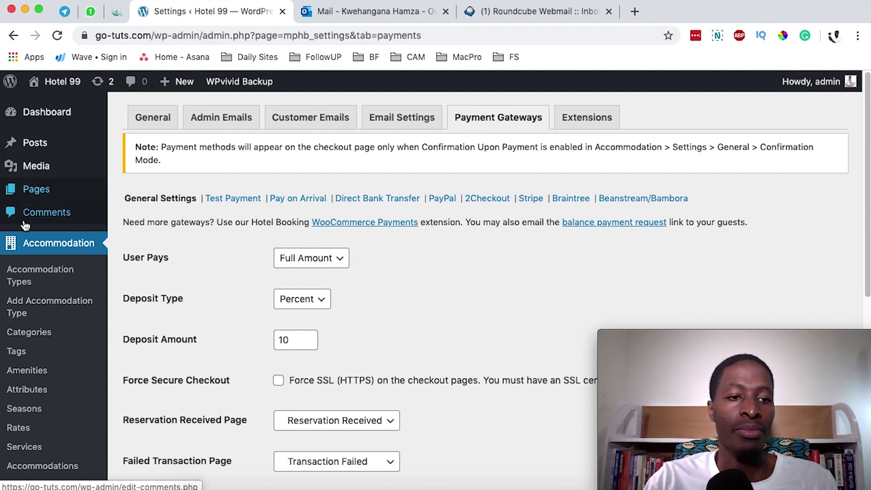
Step: Review the Payment Gateways settings: User Pays at Full Amount with a 10 percent deposit
scroll(38, 249, down, 5)
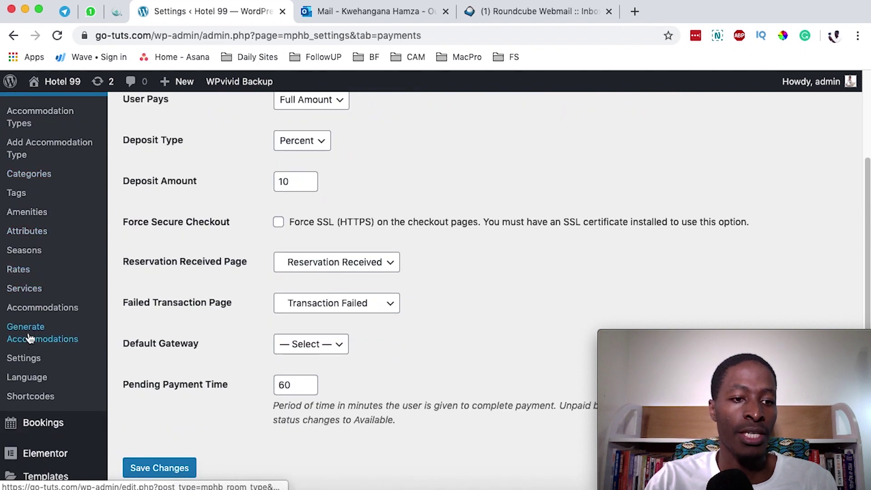
click(30, 359)
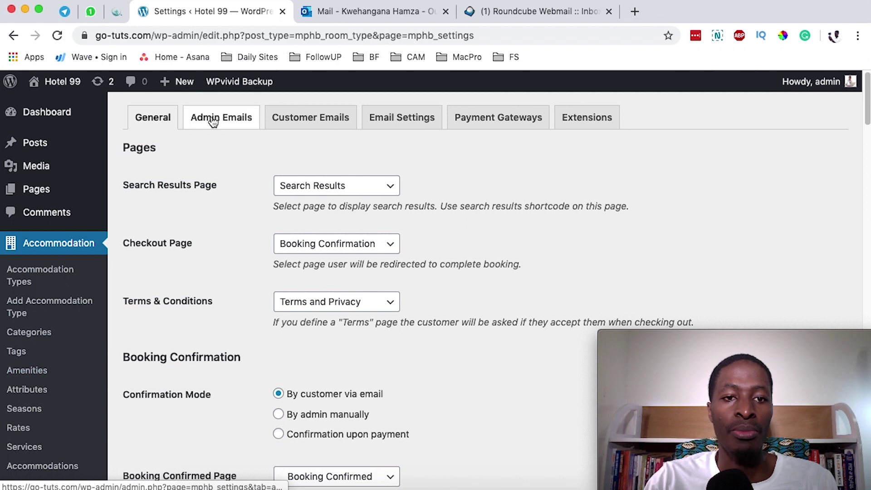
click(496, 122)
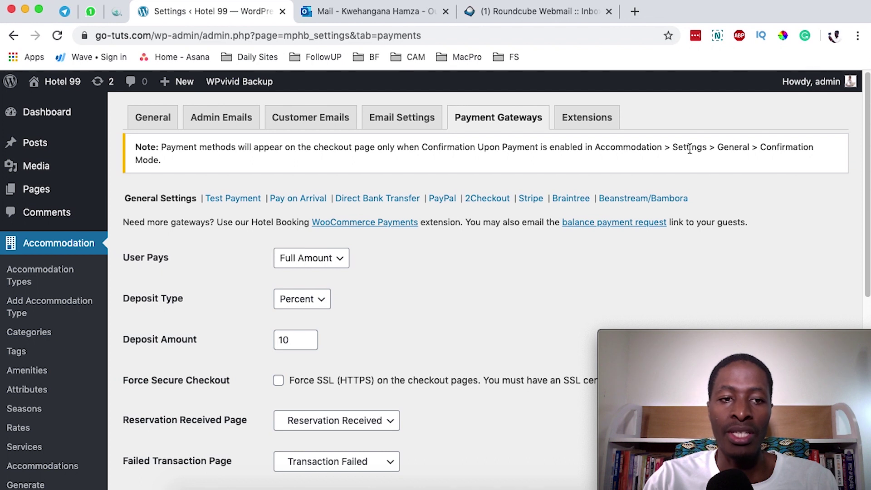
Step: Check the General tab's Booking Confirmation options, then switch to the Outlook inbox
click(157, 120)
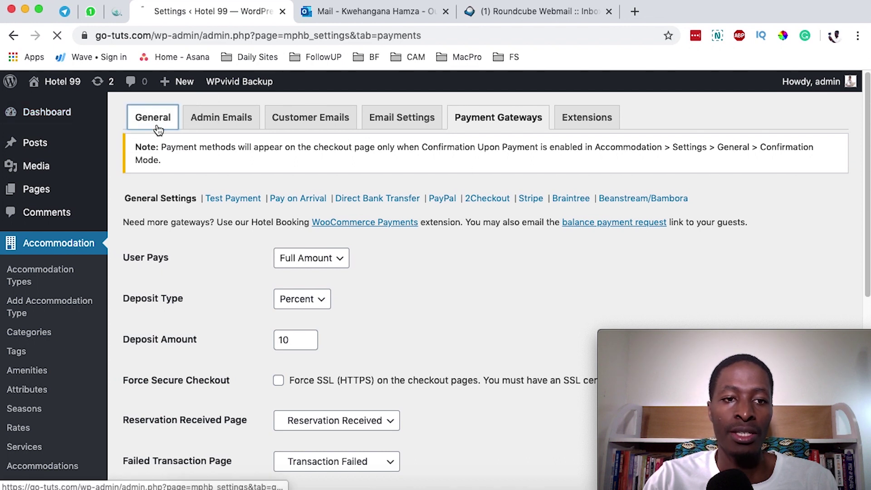
scroll(447, 272, down, 5)
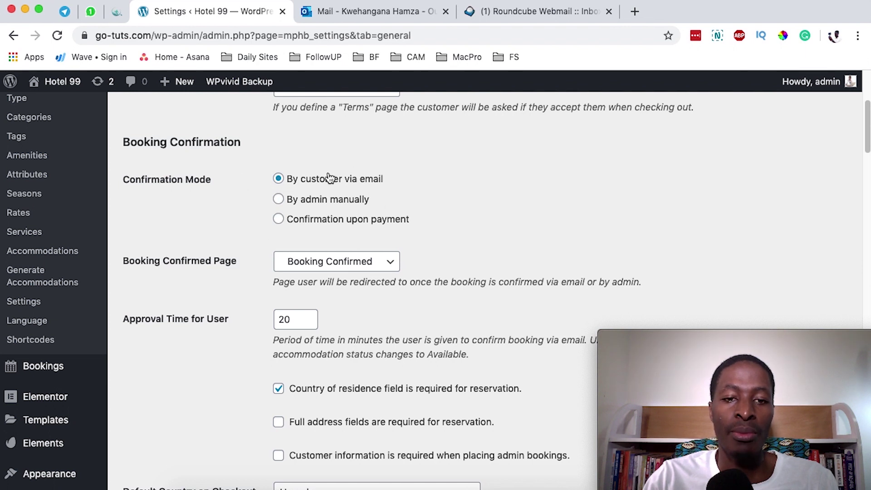
click(347, 17)
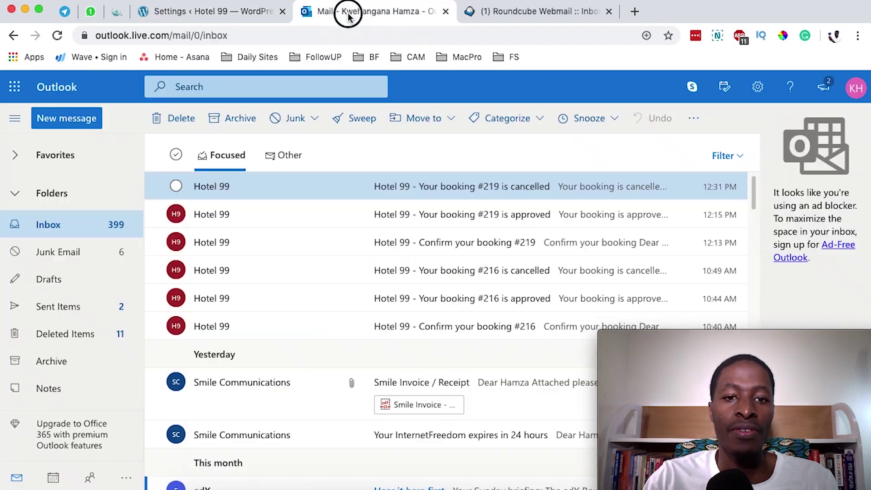
Step: Read the 'Confirm your booking #219' email's Confirm link, expiry note and booking details
click(419, 242)
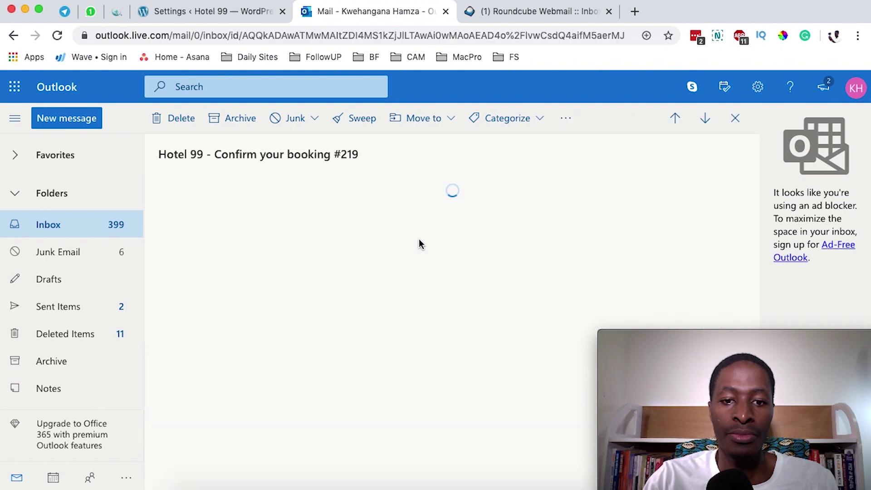
scroll(341, 306, down, 4)
scroll(341, 304, up, 4)
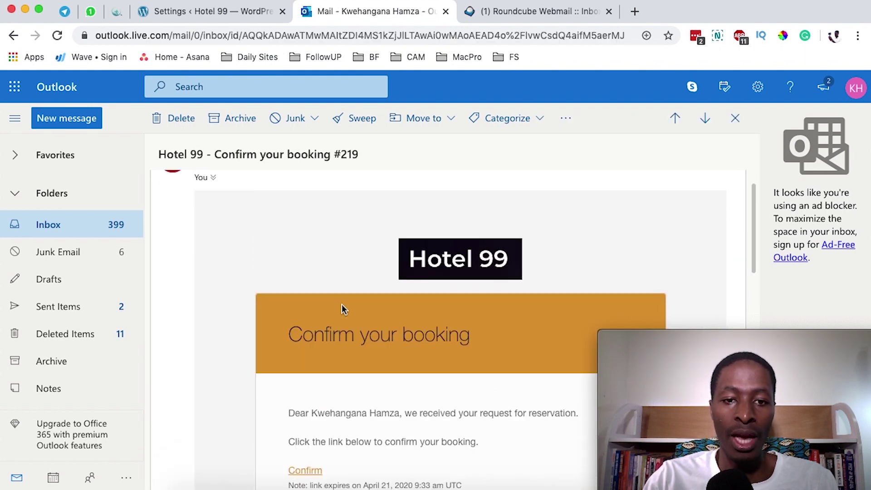
scroll(304, 299, down, 3)
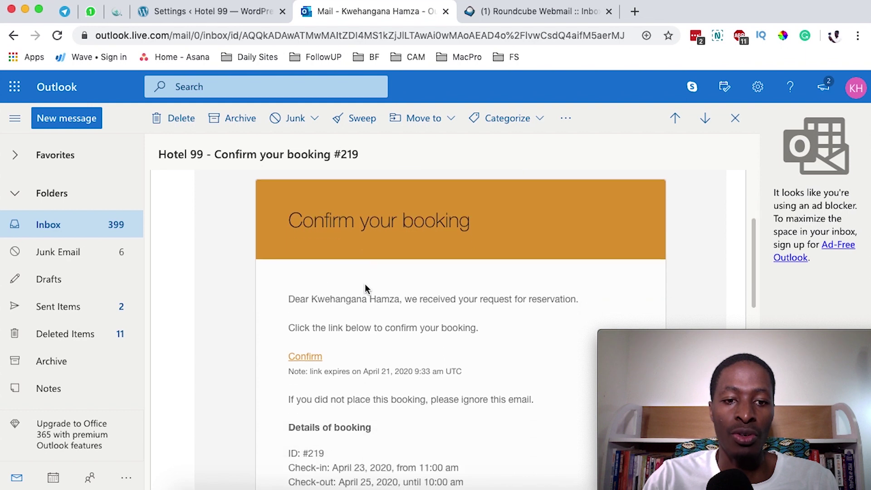
scroll(472, 304, down, 1)
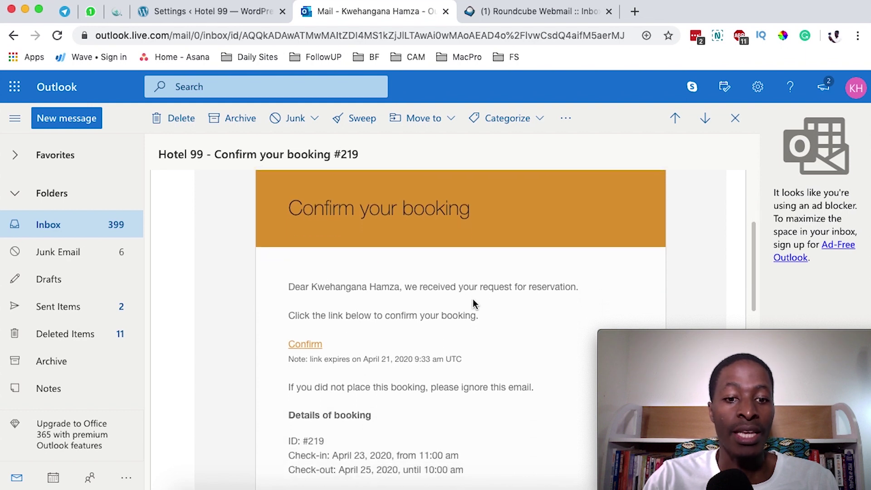
scroll(472, 300, down, 1)
scroll(317, 304, up, 1)
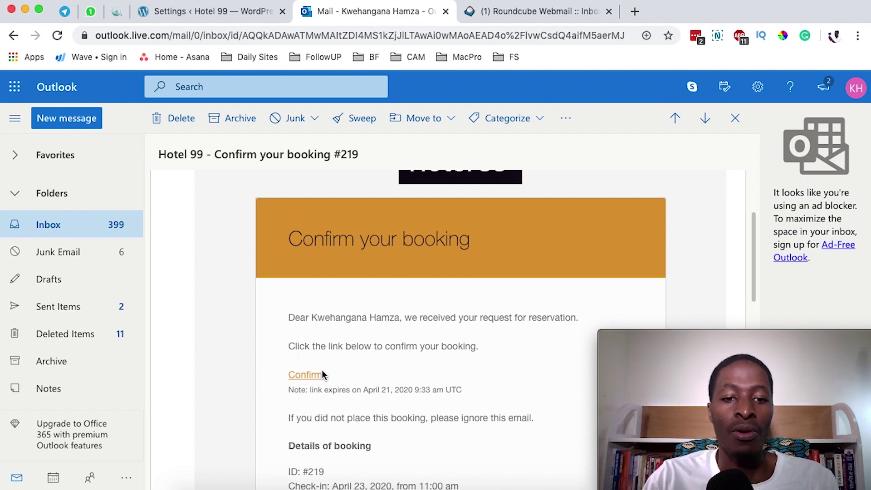
scroll(306, 289, up, 3)
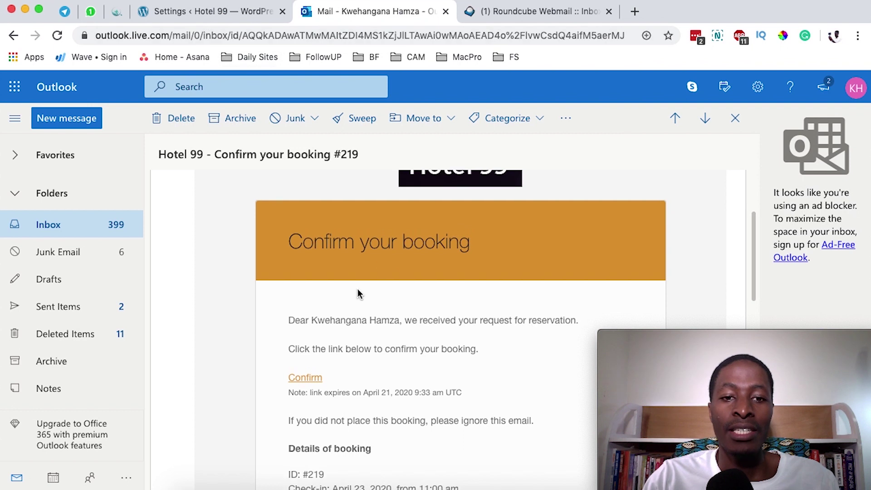
scroll(358, 294, down, 3)
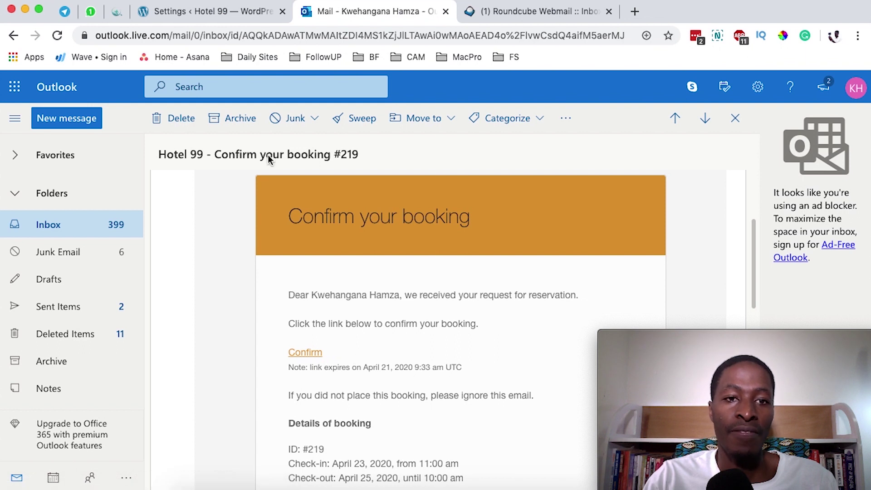
Step: Return to WordPress and highlight the Confirmation Mode label in the booking settings
click(228, 15)
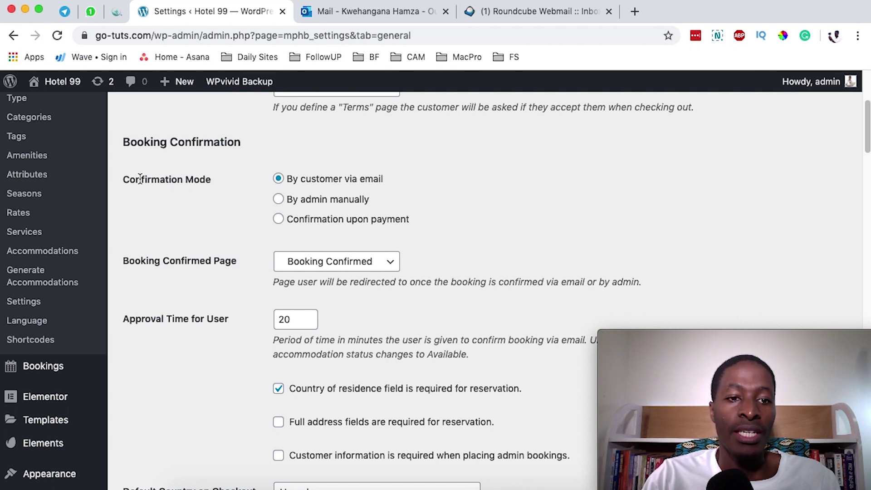
drag(136, 179, 210, 180)
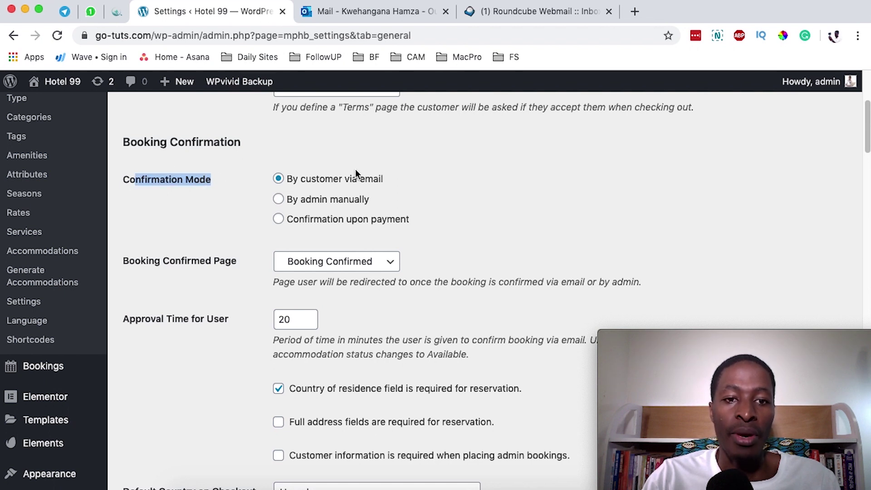
click(191, 182)
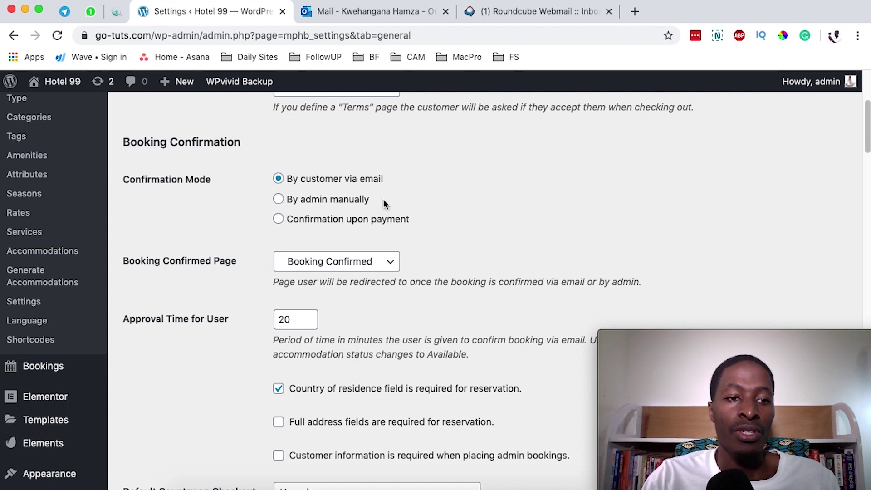
Step: Open Bookings > All Bookings, where #219, #216 and #203 are Cancelled
scroll(468, 262, up, 2)
scroll(469, 263, down, 4)
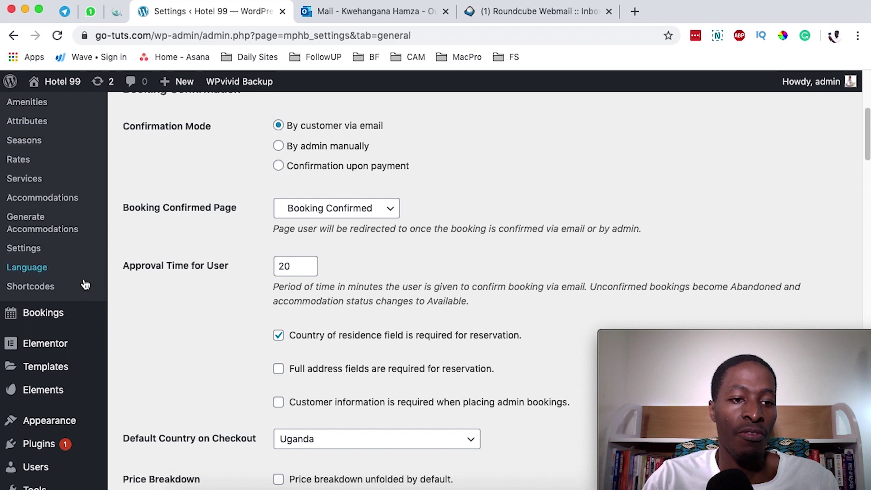
mouse_move(65, 316)
click(156, 302)
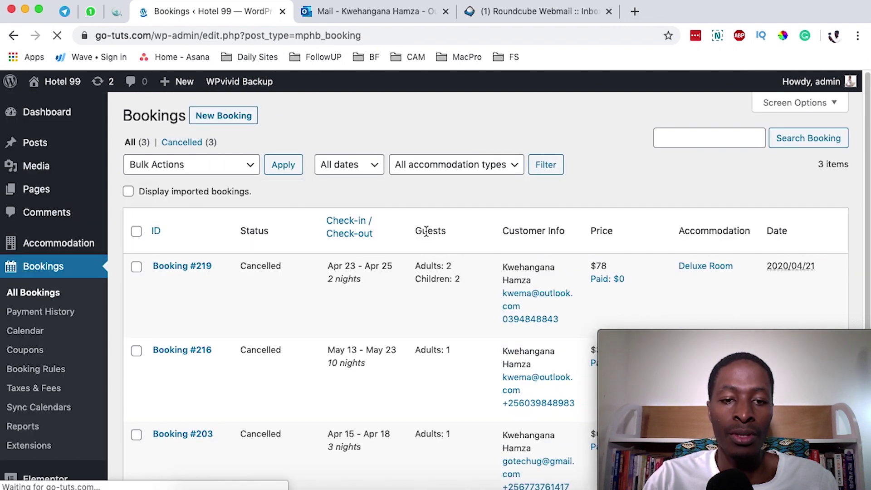
Step: Change booking #219's status to Confirmed and save the booking
click(161, 281)
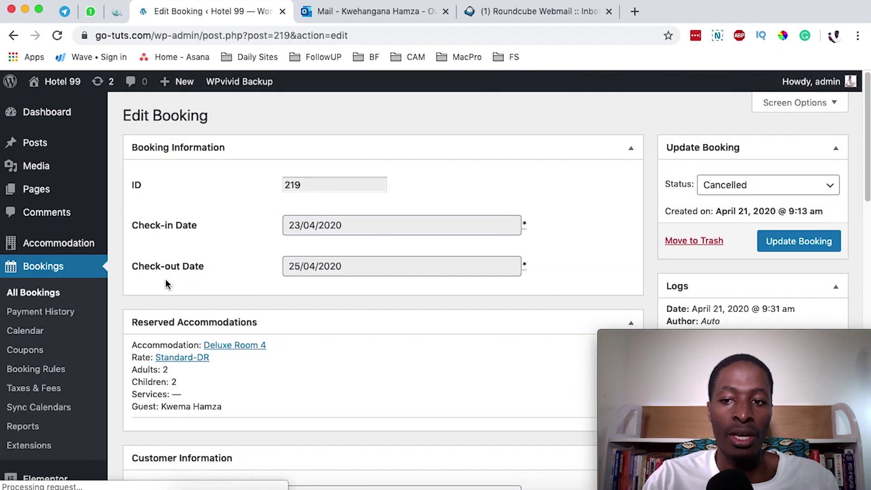
click(753, 185)
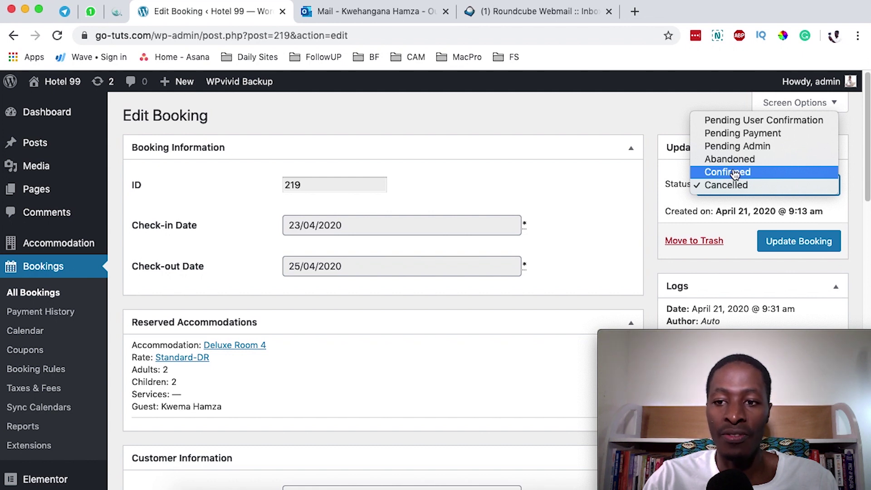
click(735, 173)
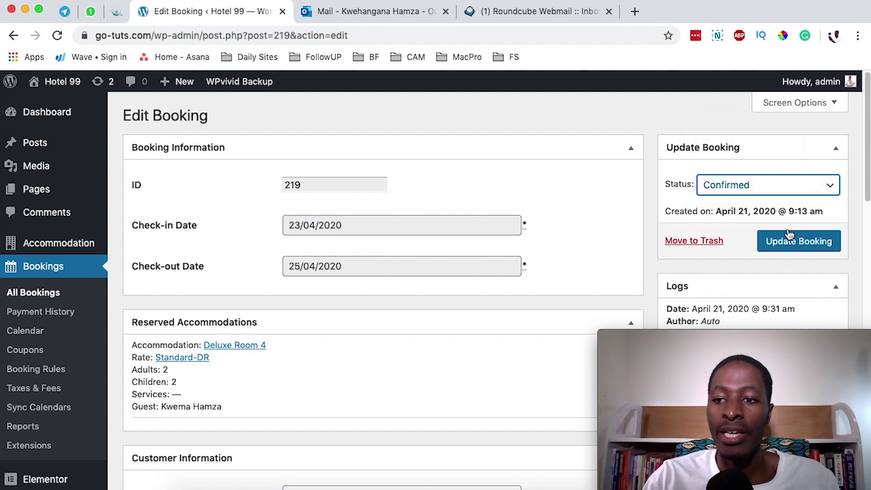
click(789, 244)
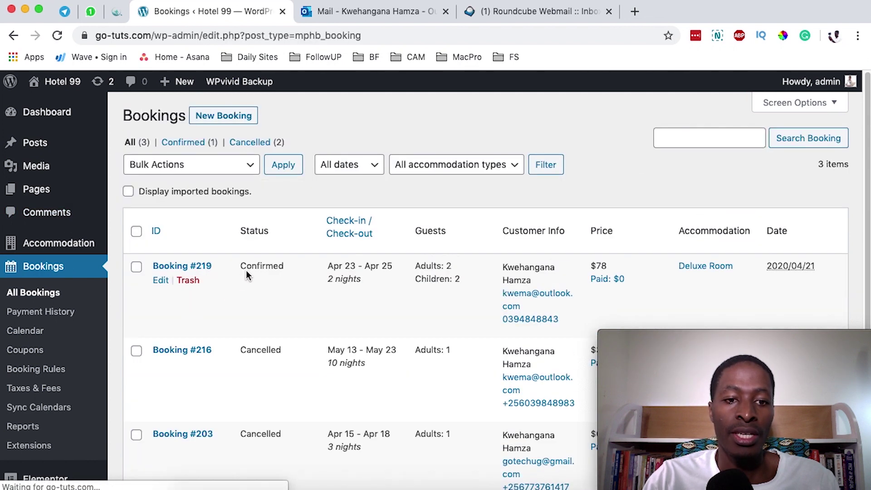
Step: Highlight booking #219's Confirmed status in the list, then open Accommodation > Settings
click(257, 267)
drag(258, 267, 322, 267)
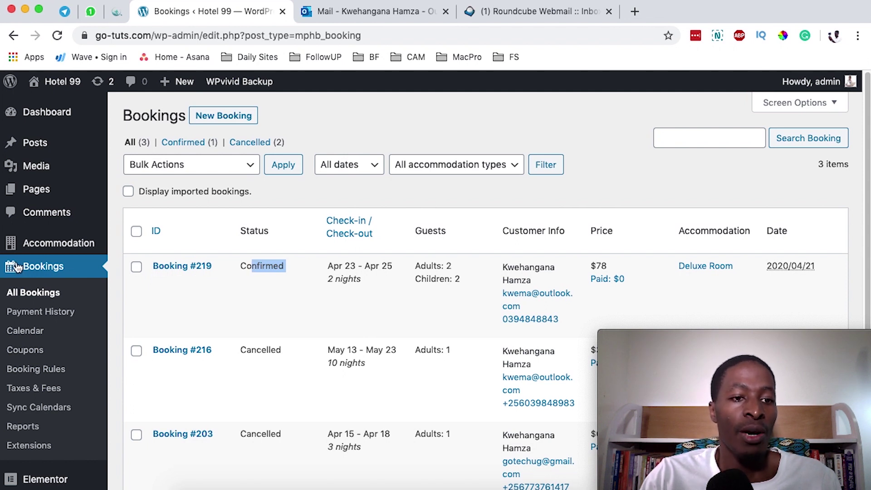
mouse_move(39, 243)
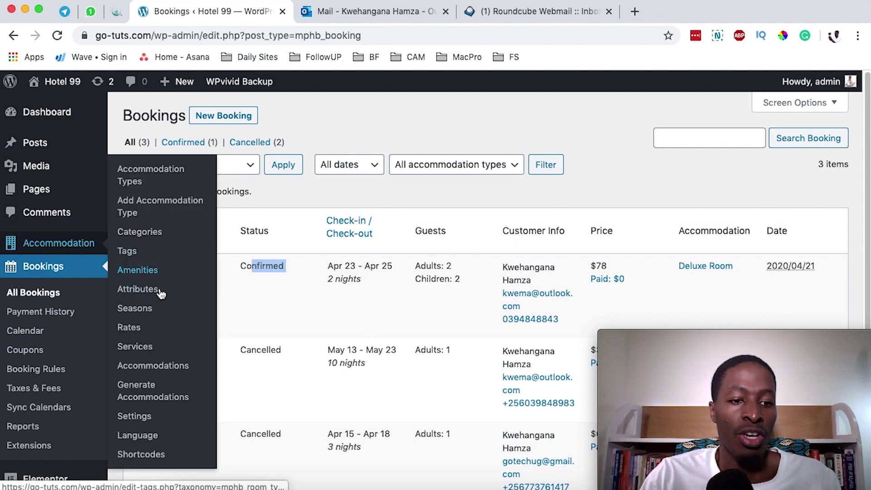
click(180, 409)
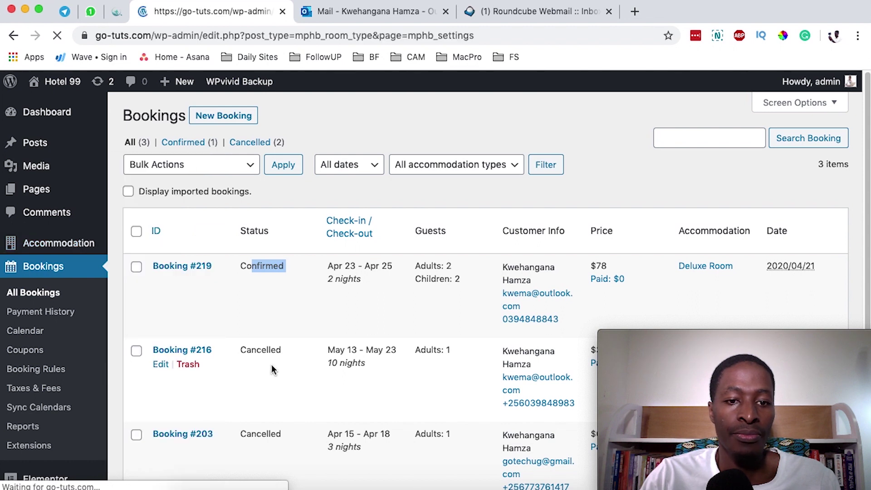
Step: Set Confirmation Mode to 'Confirmation upon payment', save, and go to Payment Gateways
scroll(275, 354, down, 3)
click(278, 338)
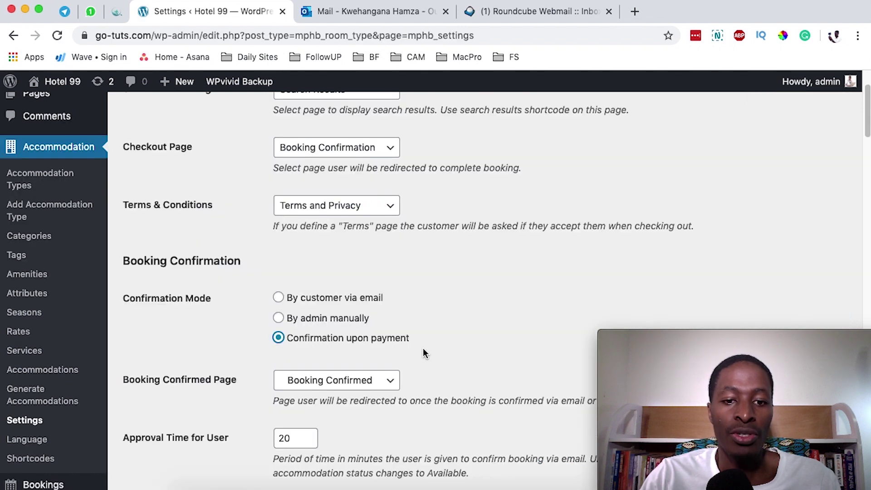
scroll(426, 349, down, 15)
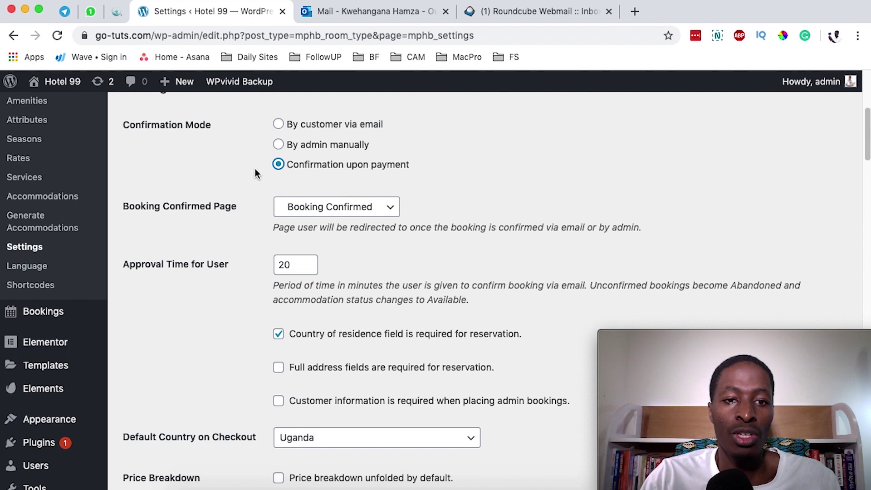
scroll(348, 297, down, 20)
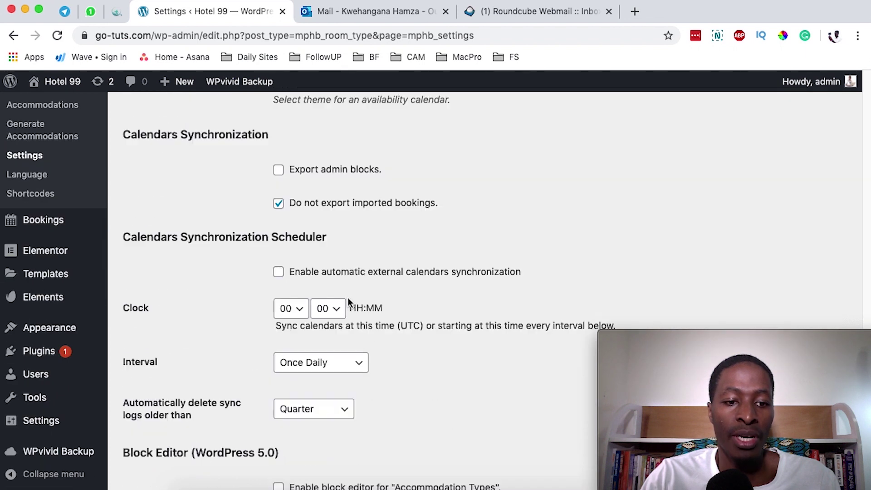
click(141, 428)
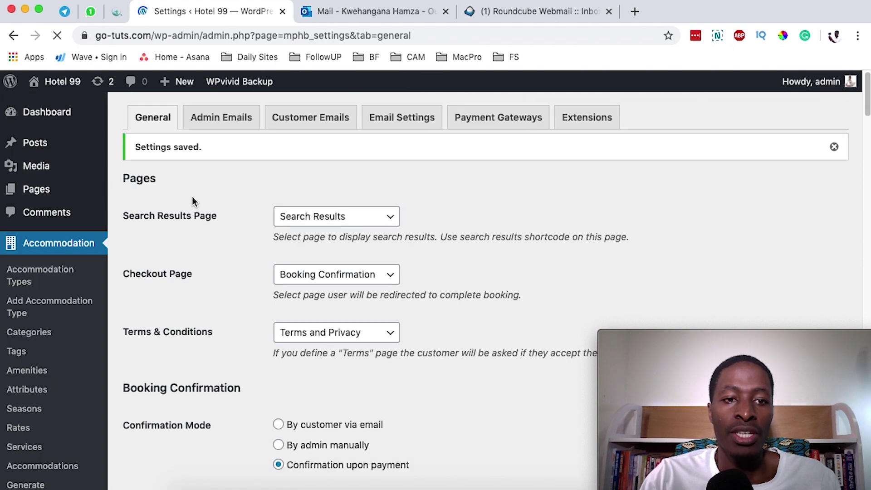
click(493, 119)
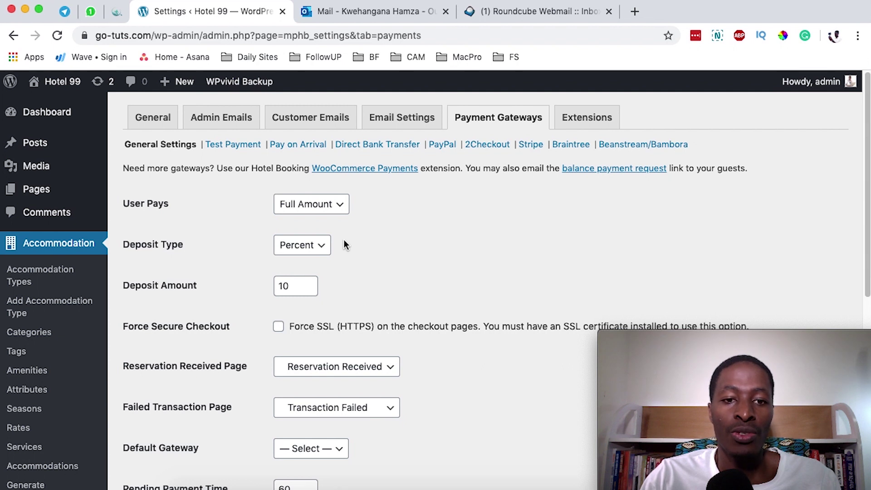
click(339, 208)
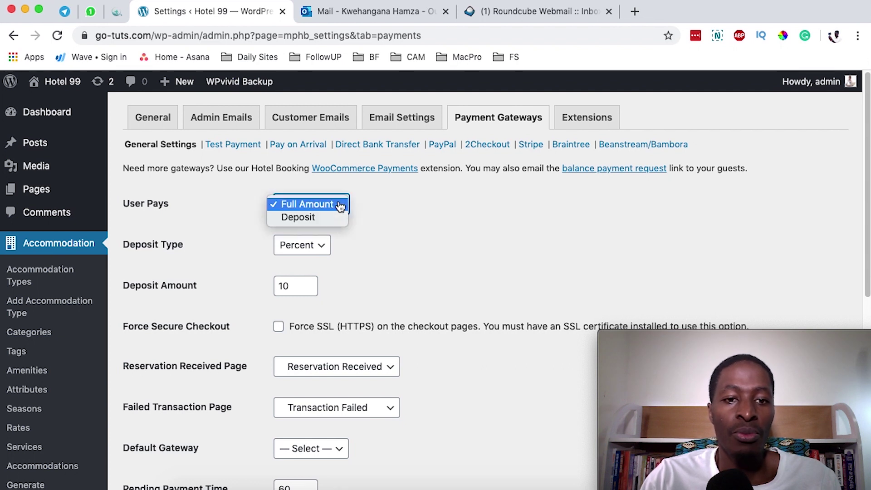
click(323, 205)
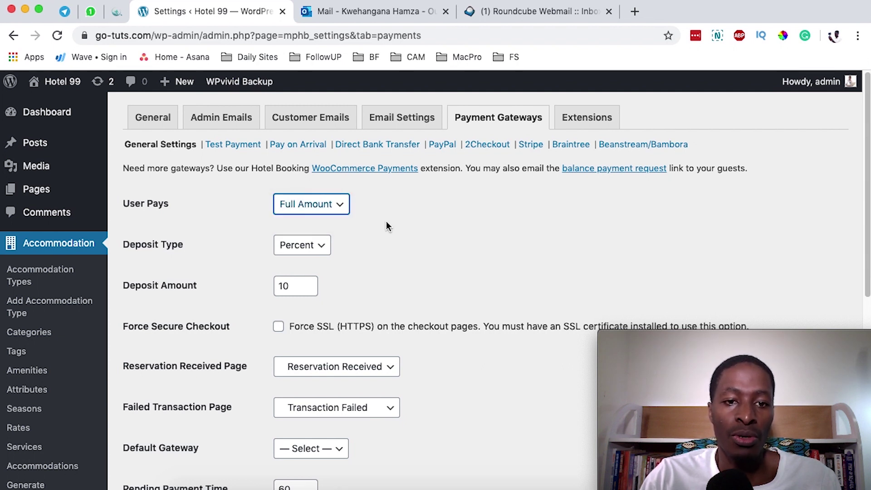
click(311, 206)
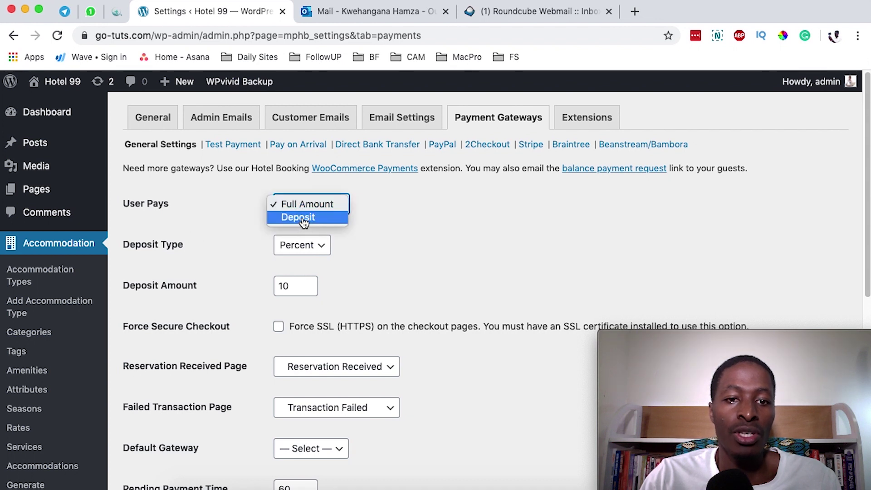
click(370, 235)
click(322, 251)
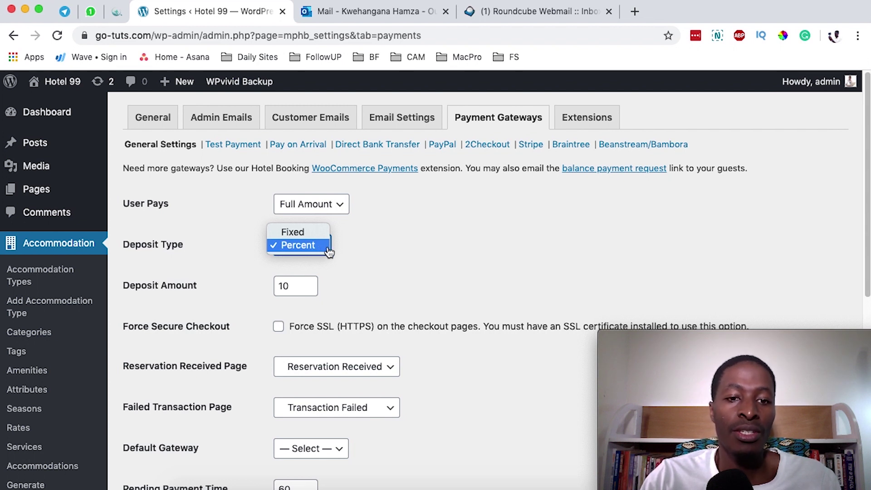
click(405, 258)
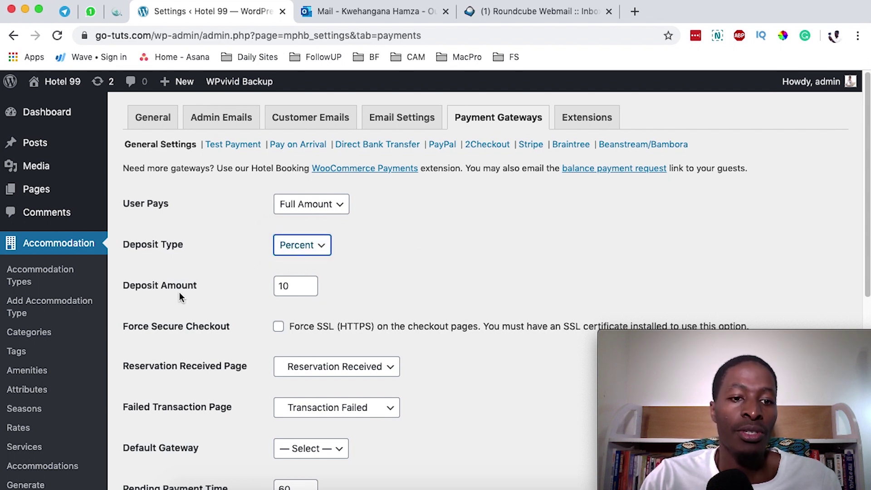
drag(142, 288, 200, 287)
click(303, 246)
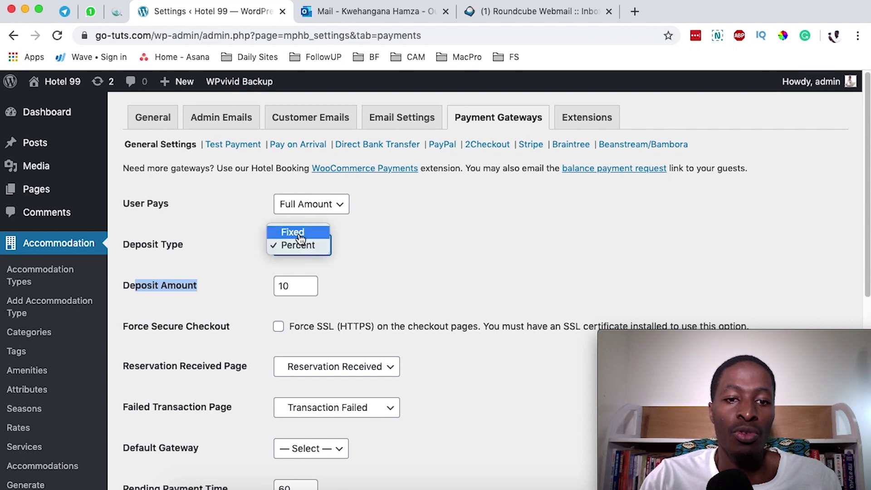
click(300, 232)
click(308, 285)
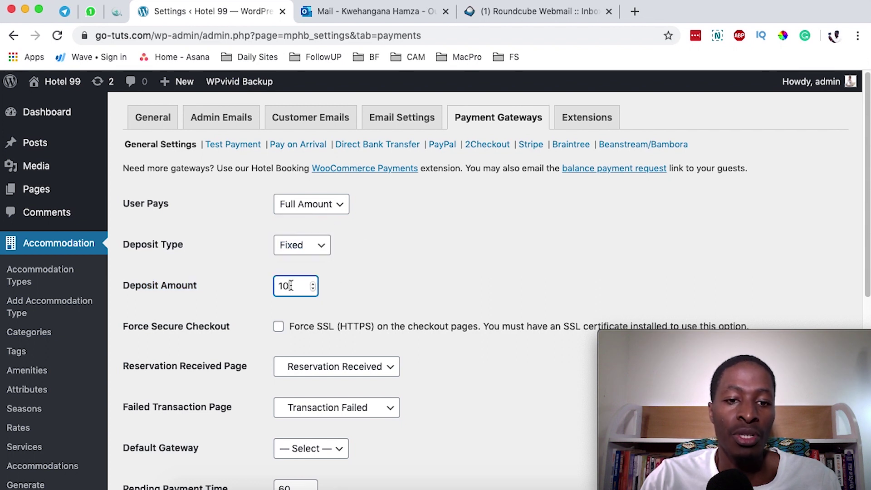
click(307, 250)
click(303, 259)
click(294, 286)
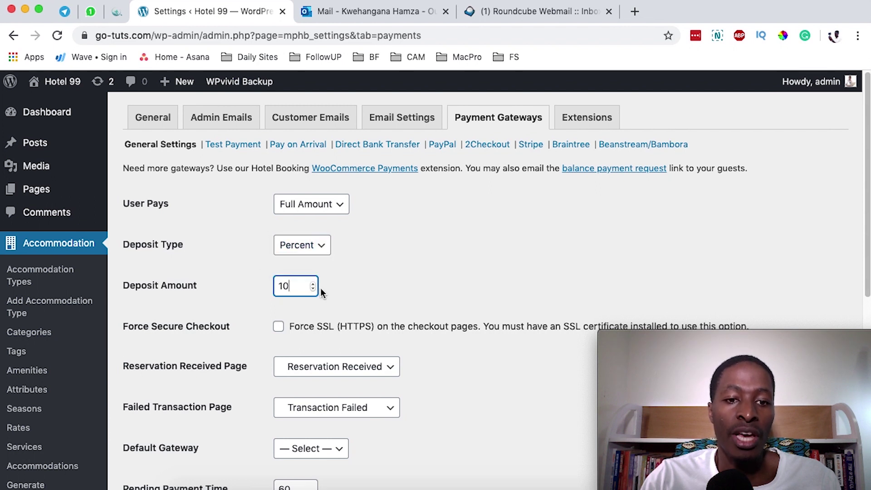
scroll(381, 295, down, 1)
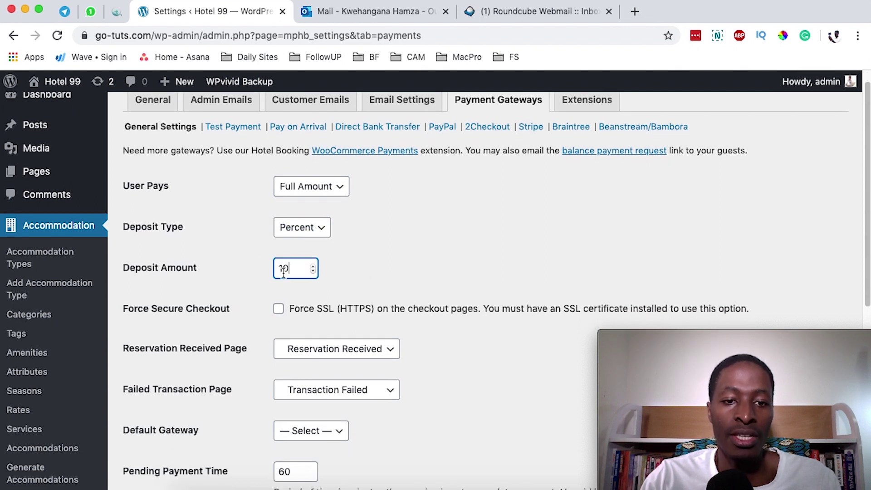
click(338, 190)
click(477, 283)
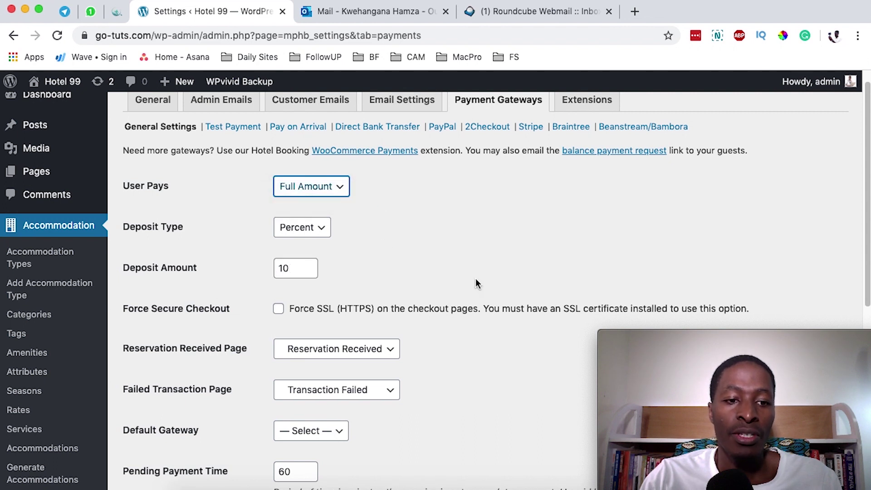
scroll(476, 283, down, 2)
drag(134, 260, 235, 266)
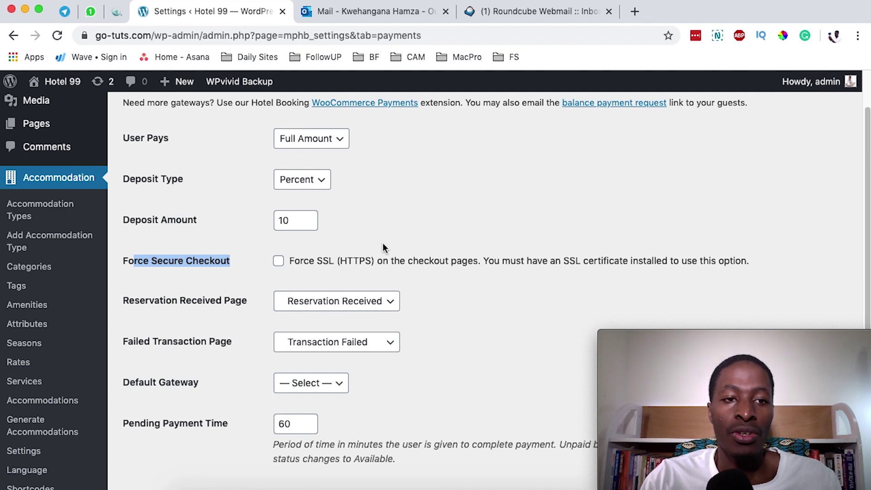
click(85, 36)
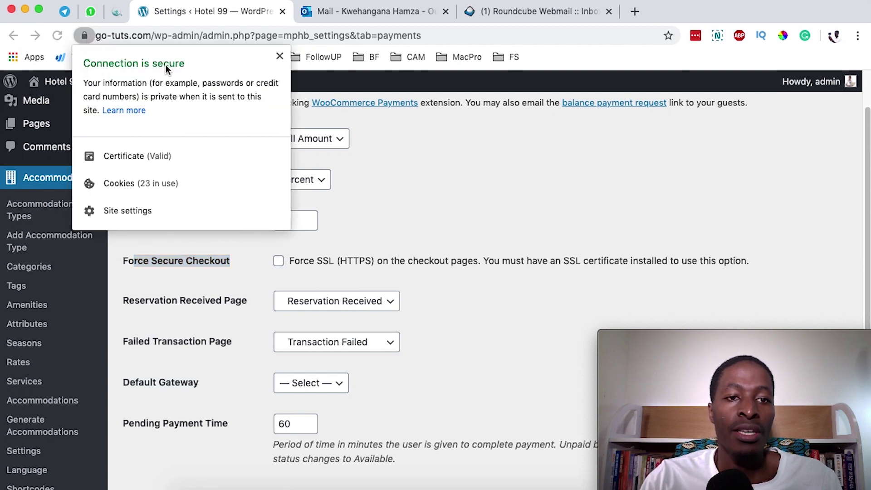
click(440, 240)
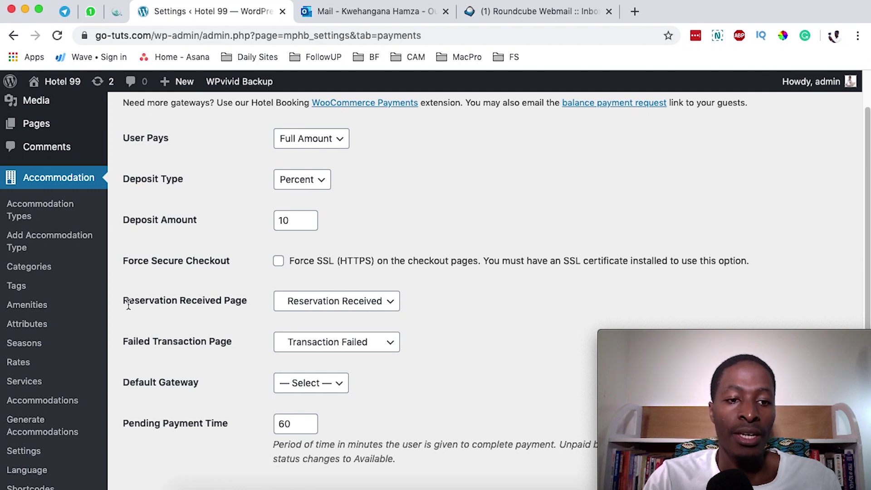
drag(121, 302, 127, 301)
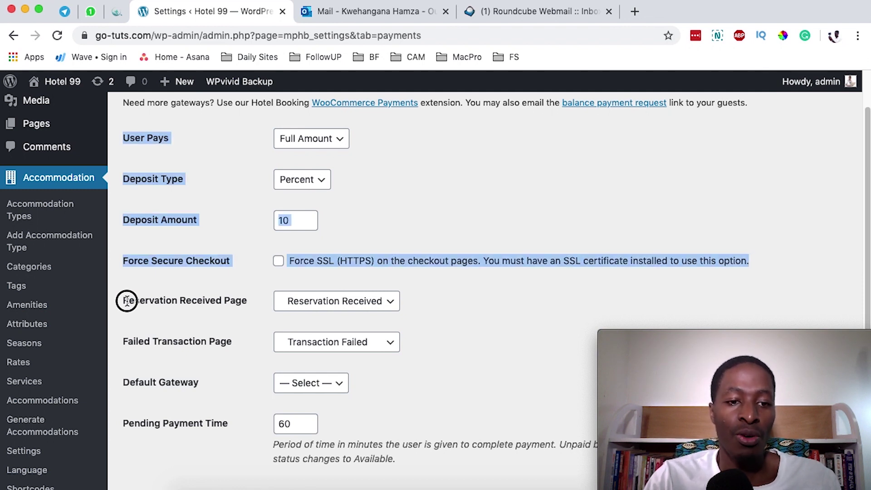
click(184, 301)
click(334, 304)
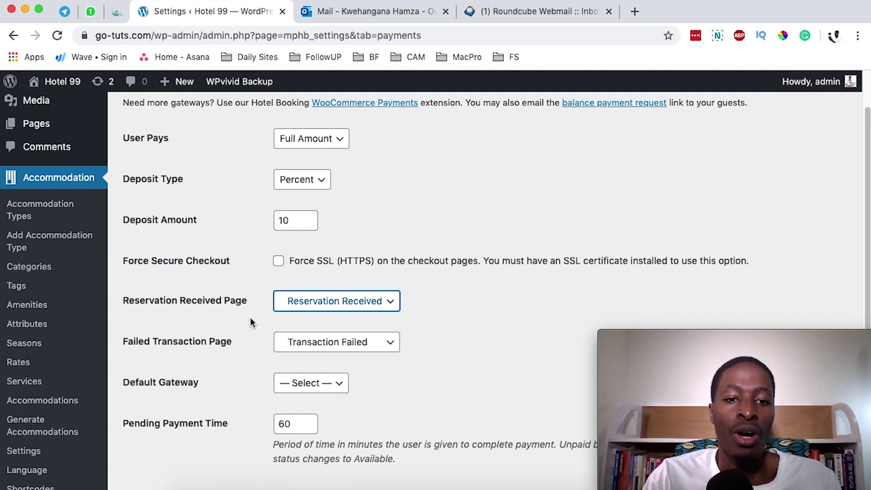
click(417, 353)
scroll(167, 334, down, 1)
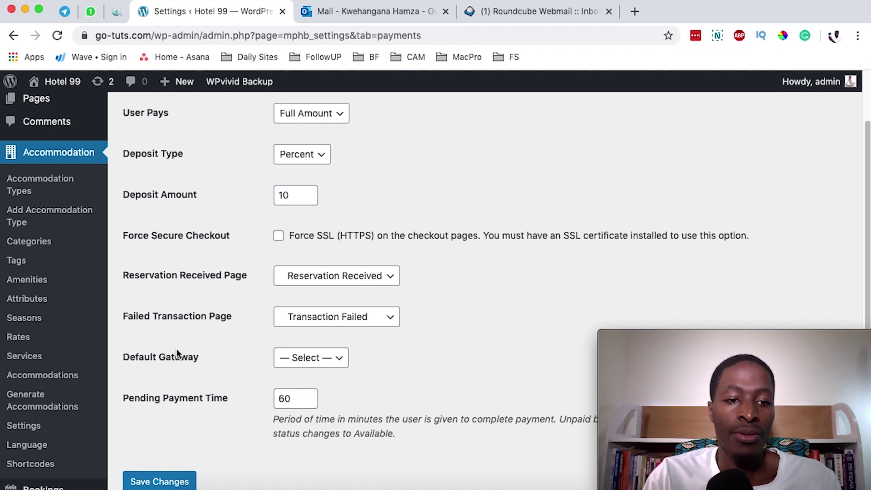
scroll(176, 348, down, 1)
click(323, 341)
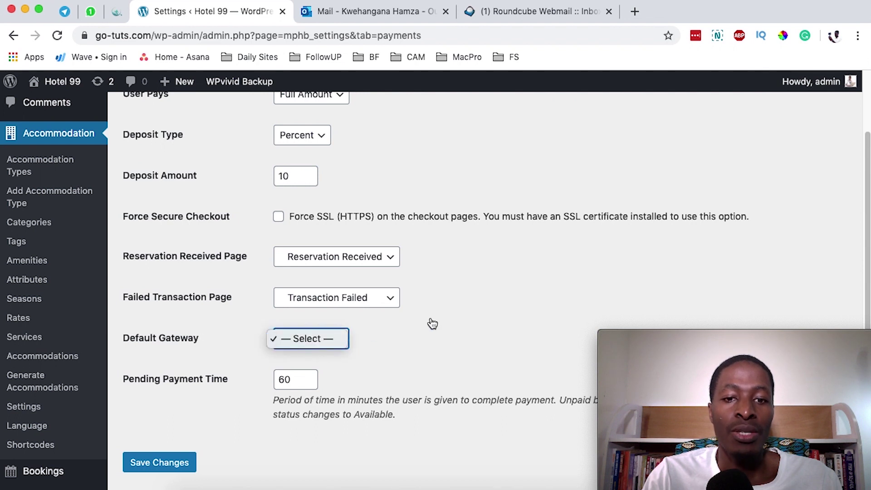
click(401, 350)
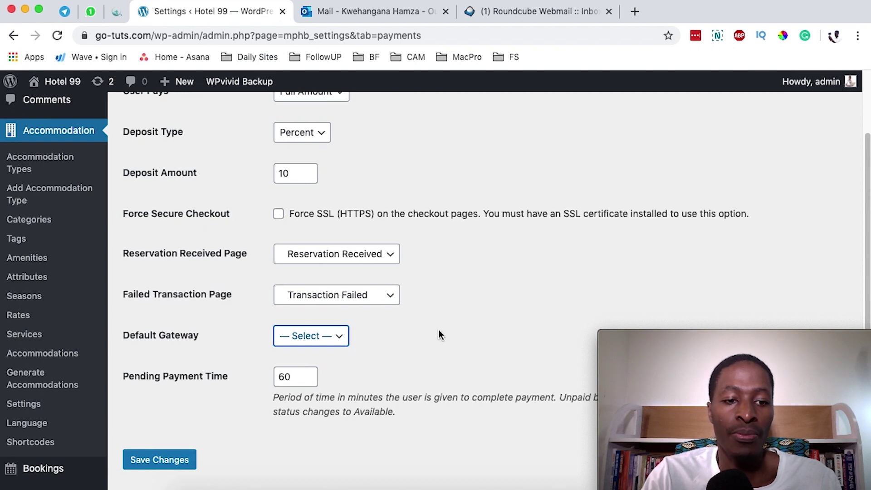
scroll(203, 313, down, 3)
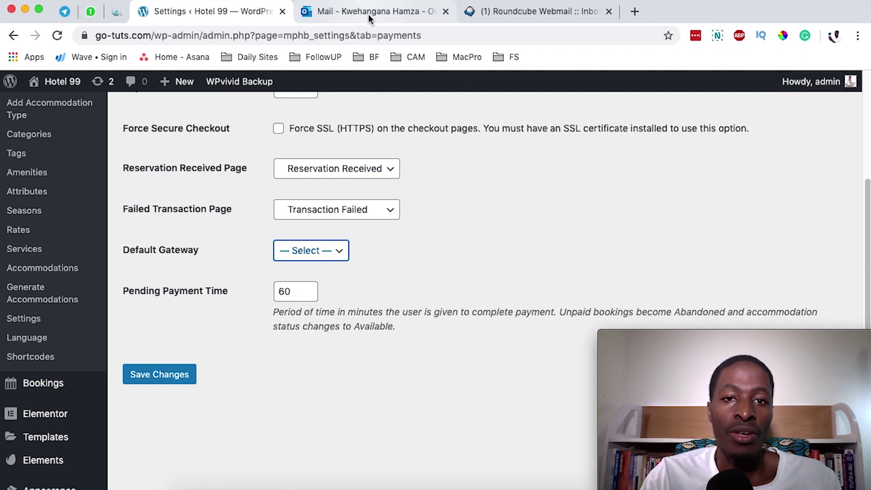
click(336, 12)
drag(291, 218, 470, 221)
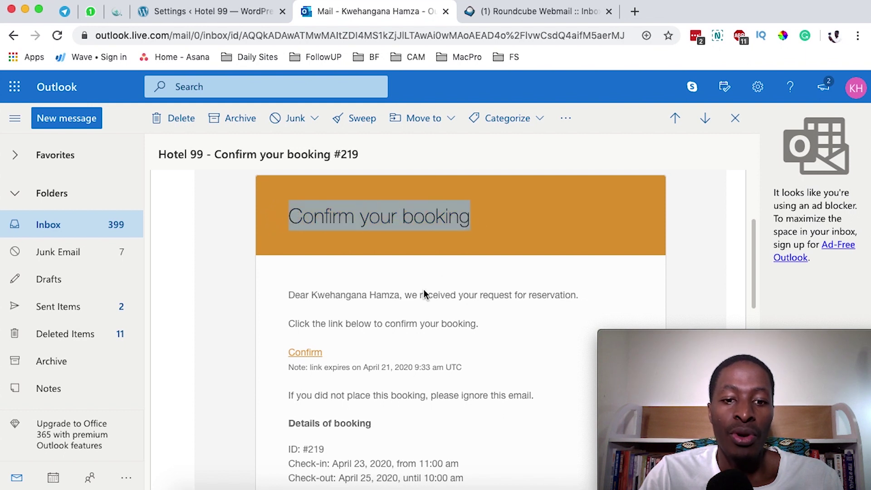
drag(287, 365, 312, 367)
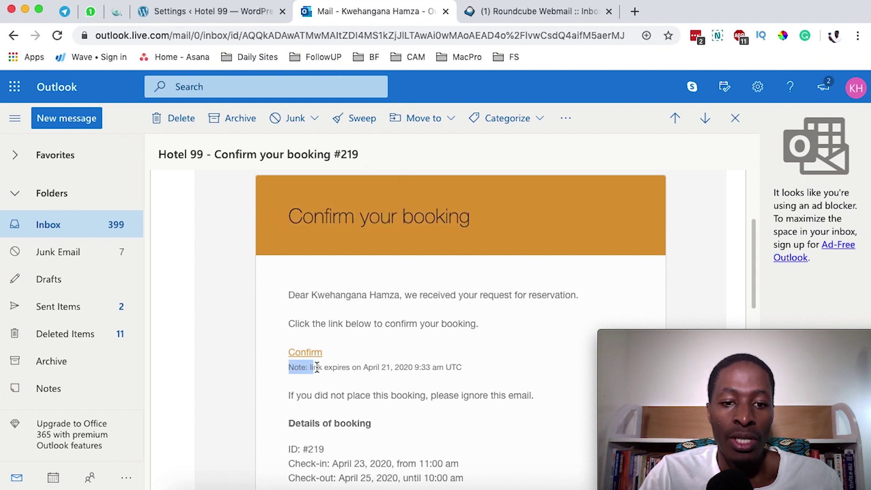
drag(369, 371, 405, 371)
drag(462, 371, 457, 371)
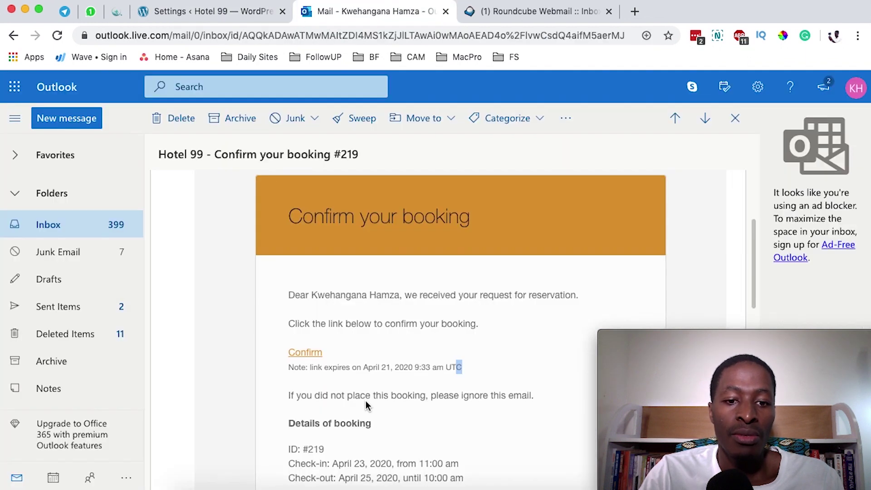
click(224, 16)
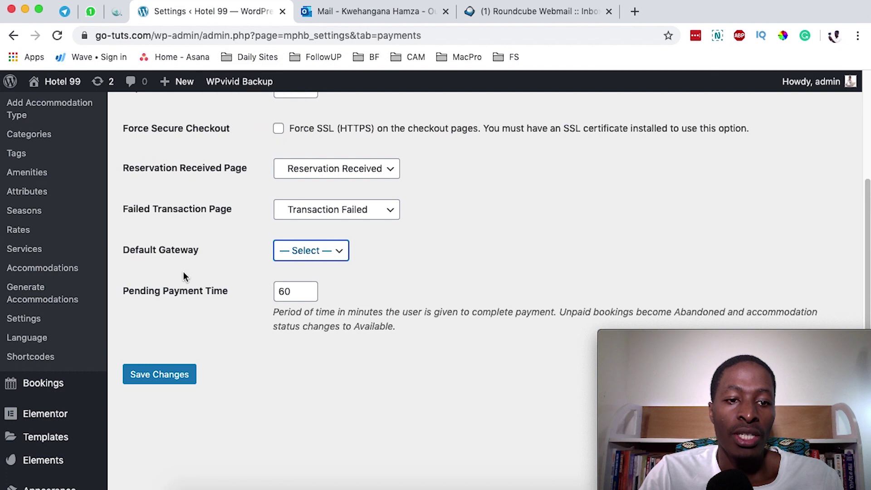
drag(140, 291, 208, 290)
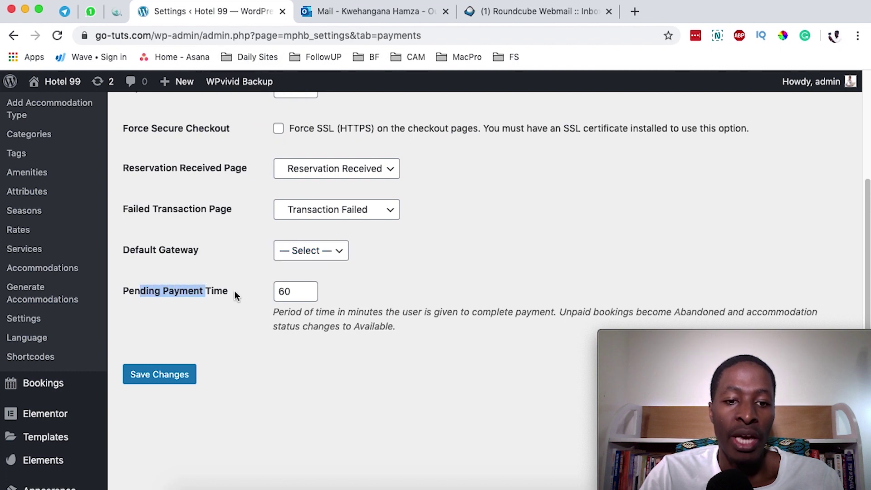
click(278, 290)
double_click(278, 290)
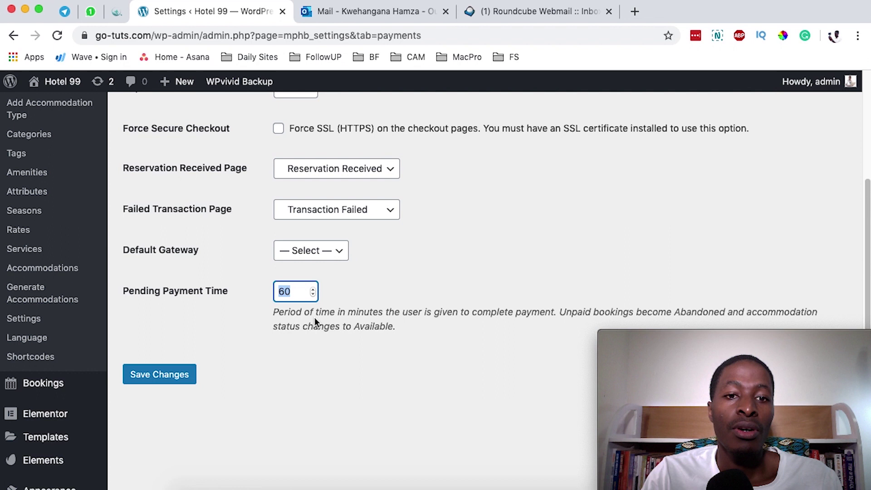
click(432, 259)
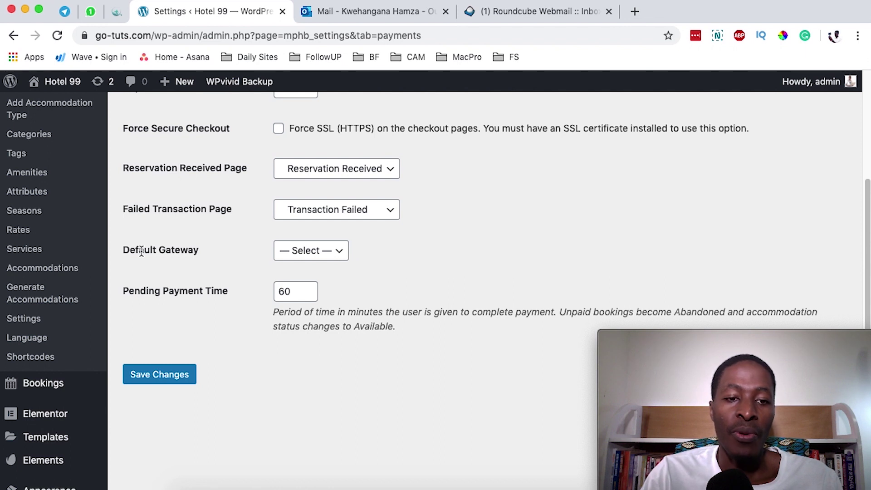
scroll(141, 251, up, 5)
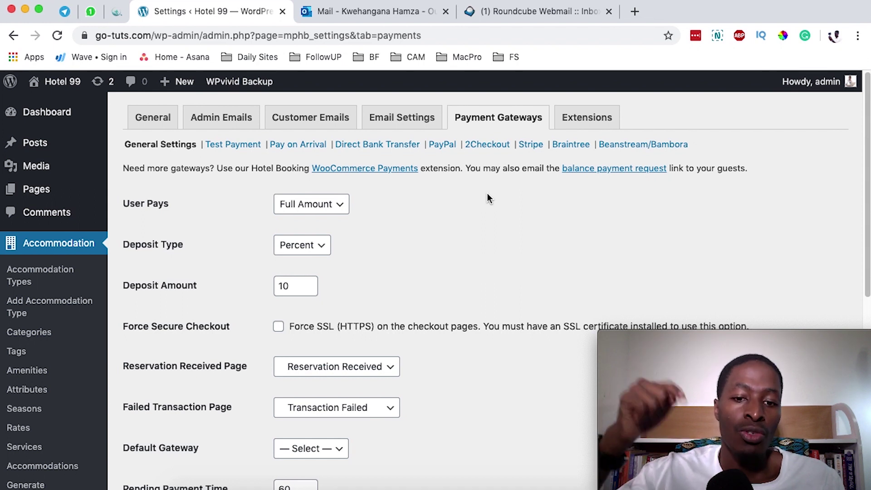
Step: Enable Test Payment with sandbox mode and description 'This is only for testing purposes', then save
click(224, 148)
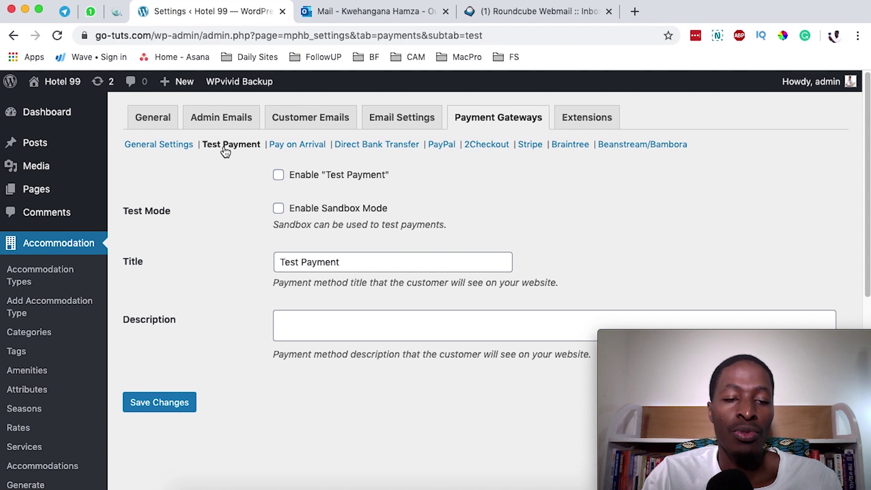
click(278, 176)
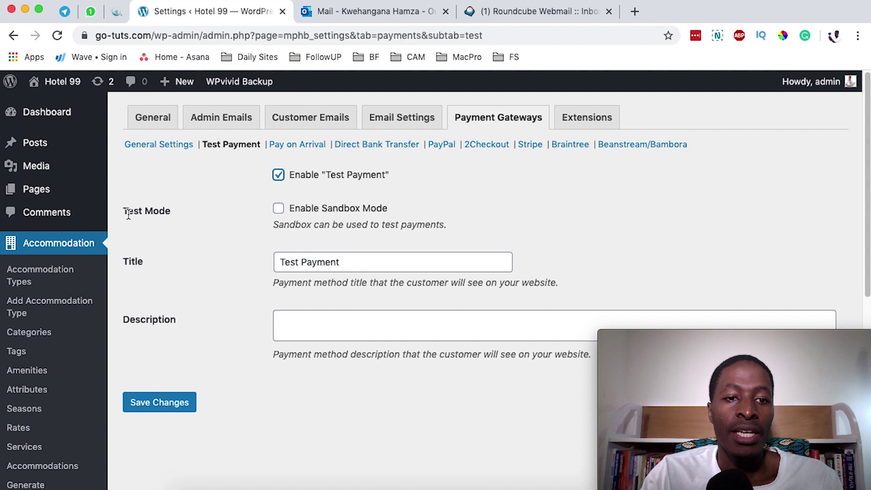
click(278, 210)
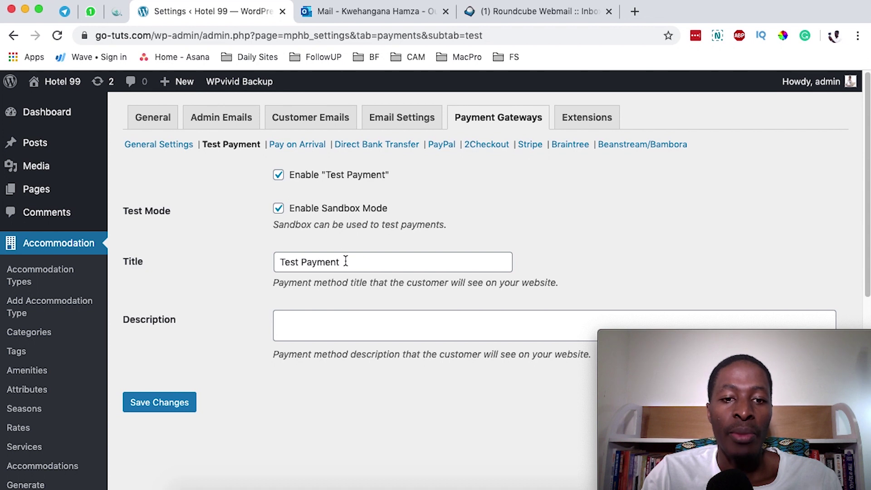
scroll(343, 251, down, 3)
click(309, 255)
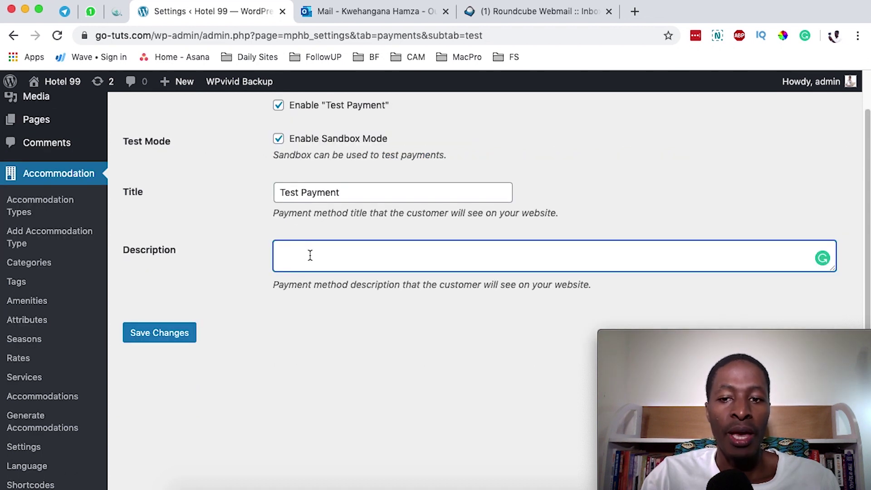
text(This is only fo)
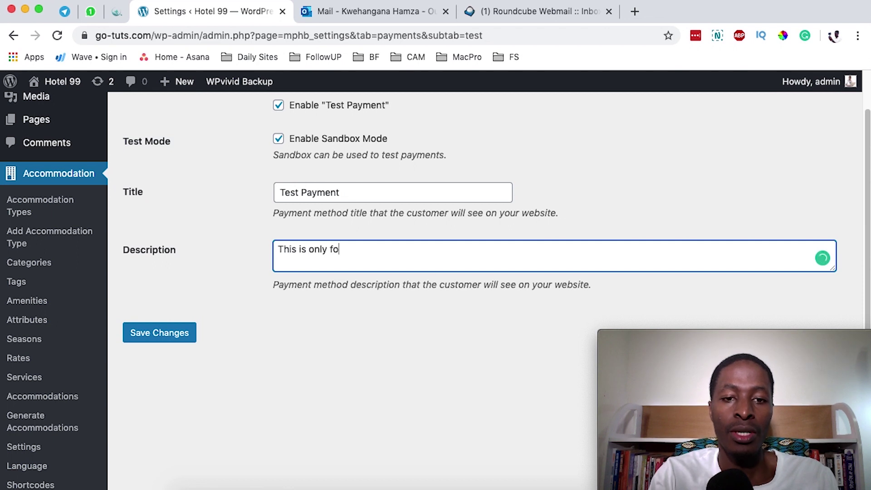
text(r testing purposes)
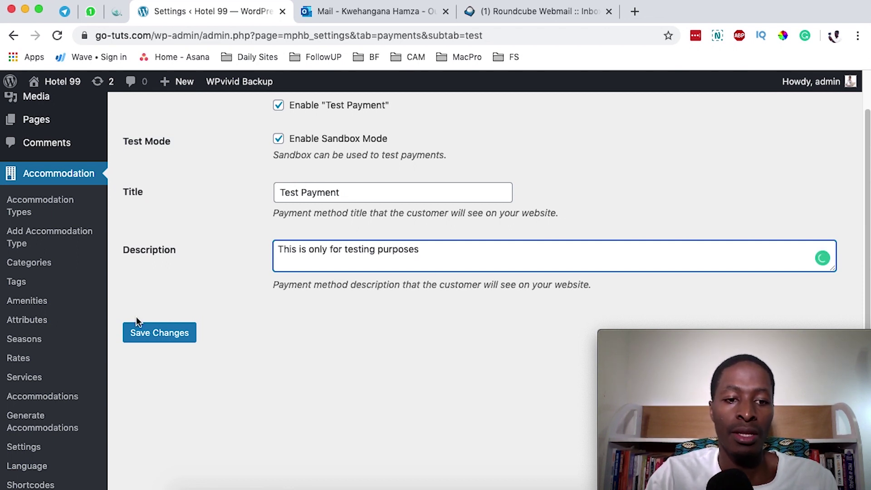
click(141, 332)
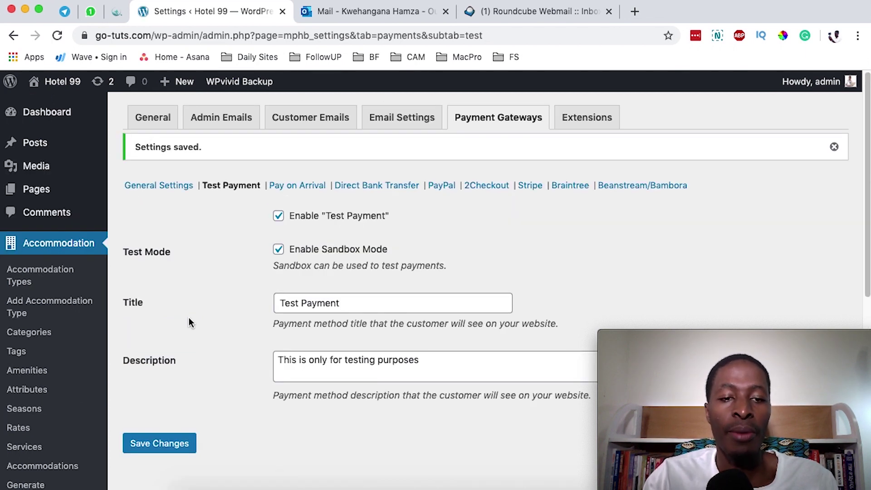
Step: Return to Payment Gateways general settings and view the unset Default Gateway field
click(460, 123)
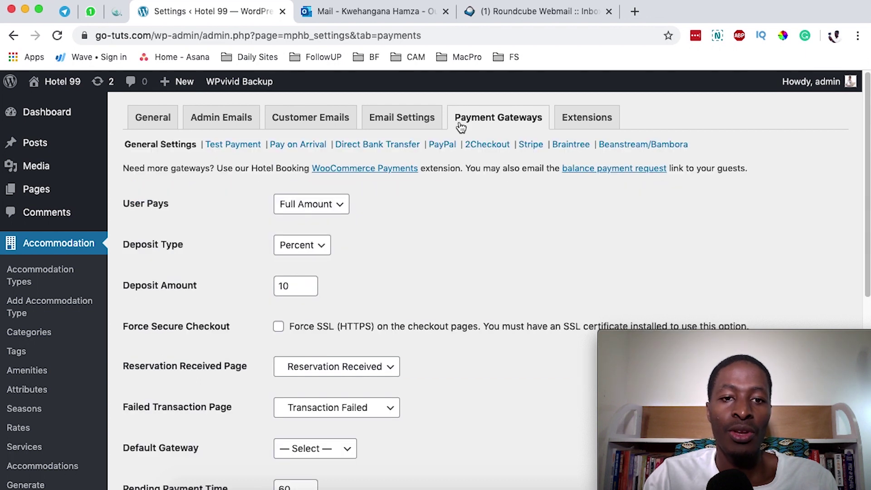
scroll(195, 313, down, 5)
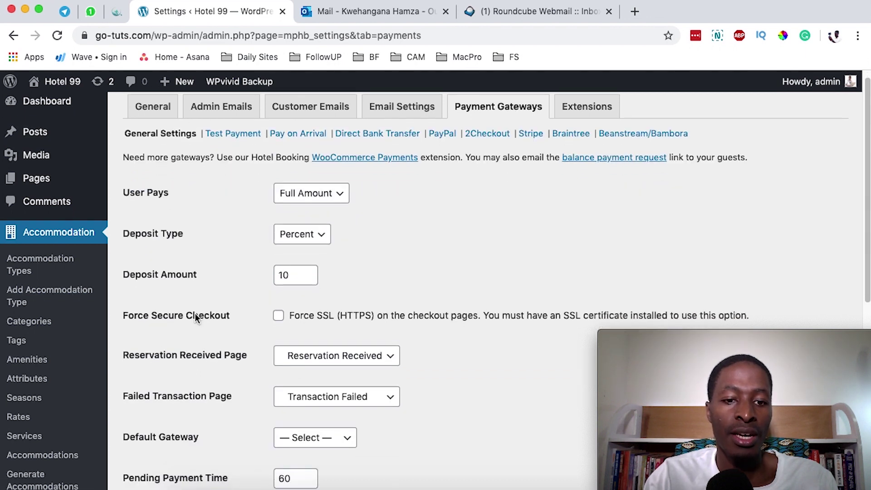
scroll(199, 304, down, 2)
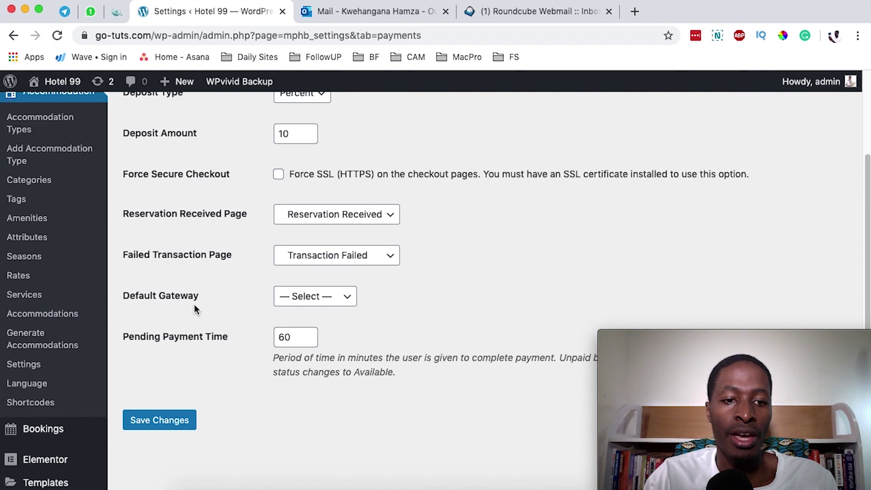
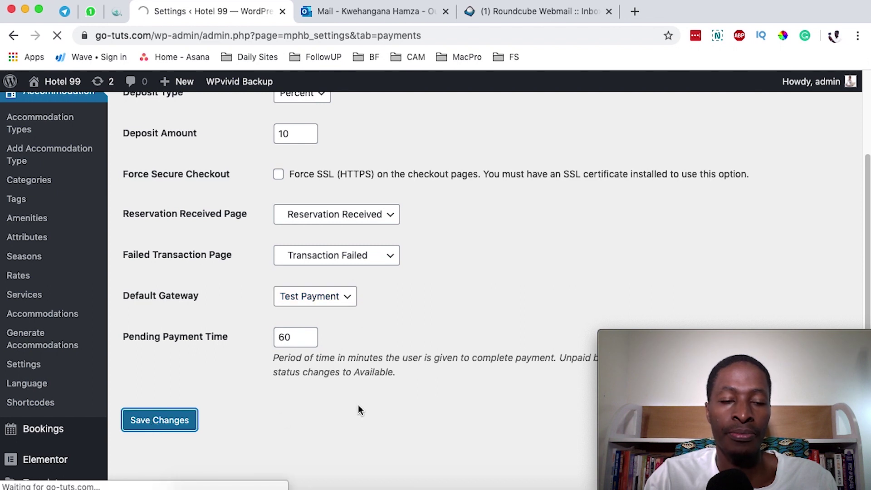
Step: Open the public Hotel 99 site in a new browser tab
mouse_move(80, 106)
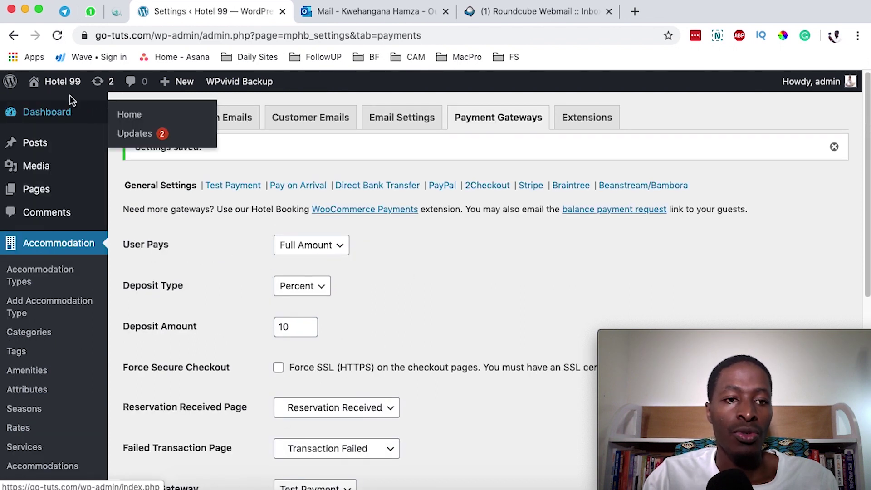
super+click(49, 105)
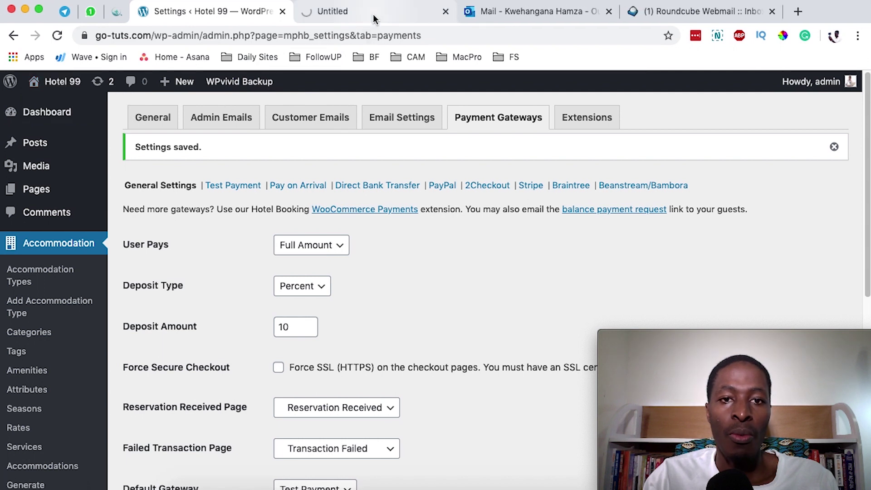
click(374, 18)
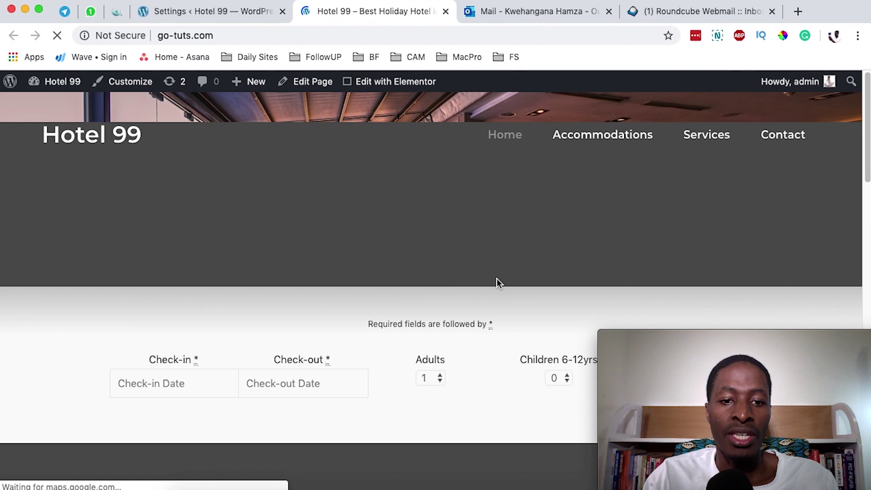
Step: Search for rooms from 22/04/2020 to 24/04/2020 for one adult and browse the results
scroll(496, 279, down, 3)
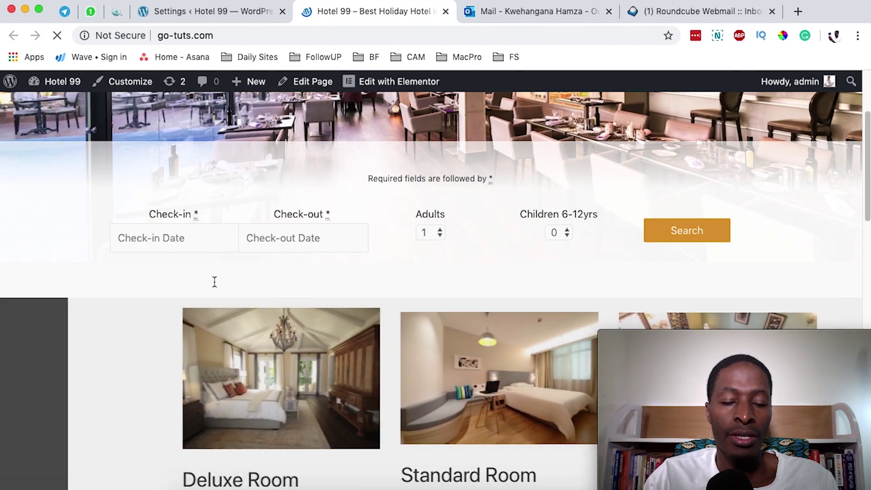
click(177, 238)
click(179, 383)
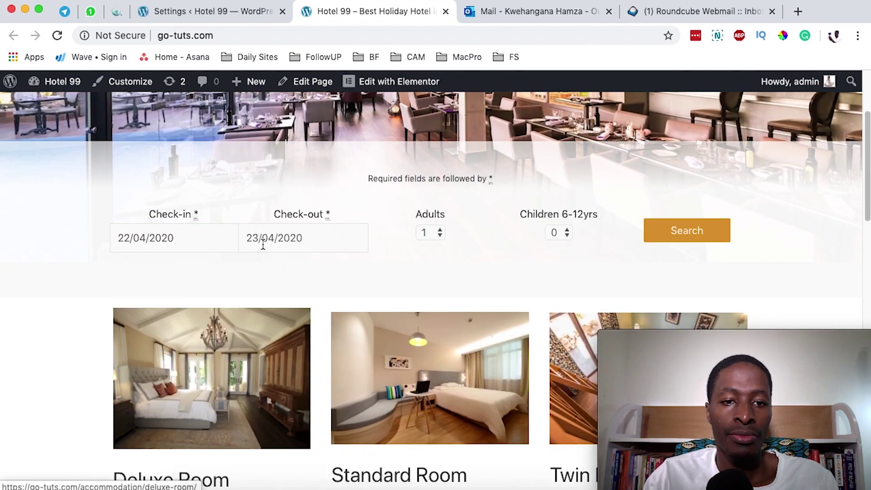
click(272, 248)
click(327, 382)
click(692, 232)
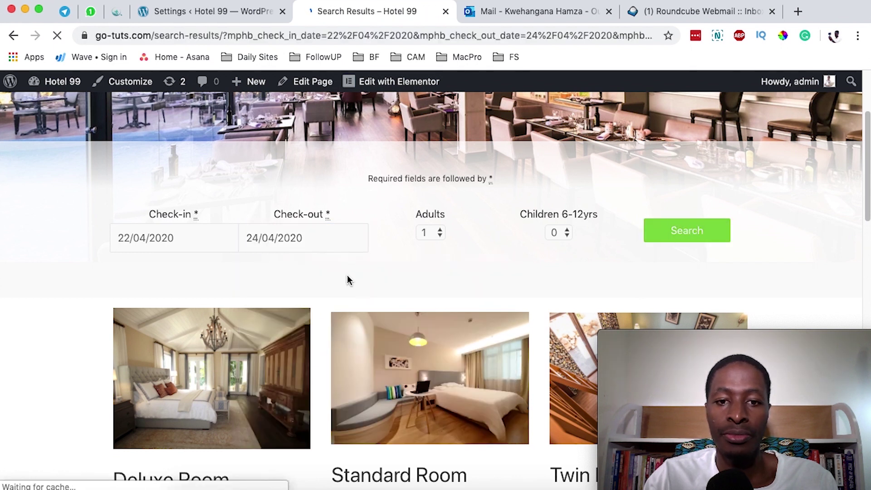
scroll(347, 275, down, 6)
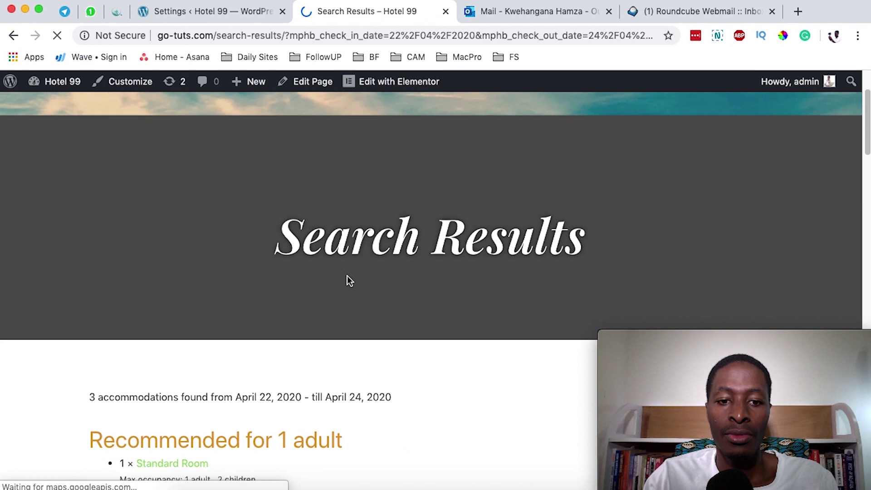
scroll(348, 280, down, 2)
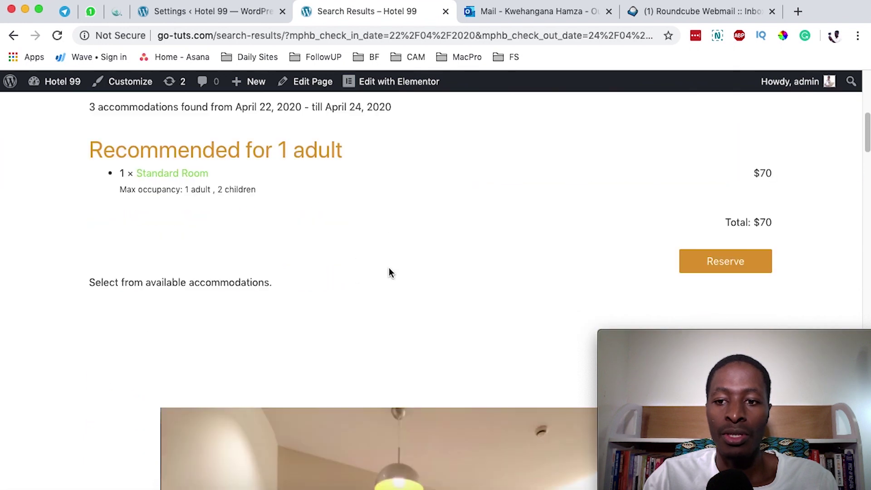
Step: Reserve the recommended Standard Room with 1 adult and 0 children
click(735, 268)
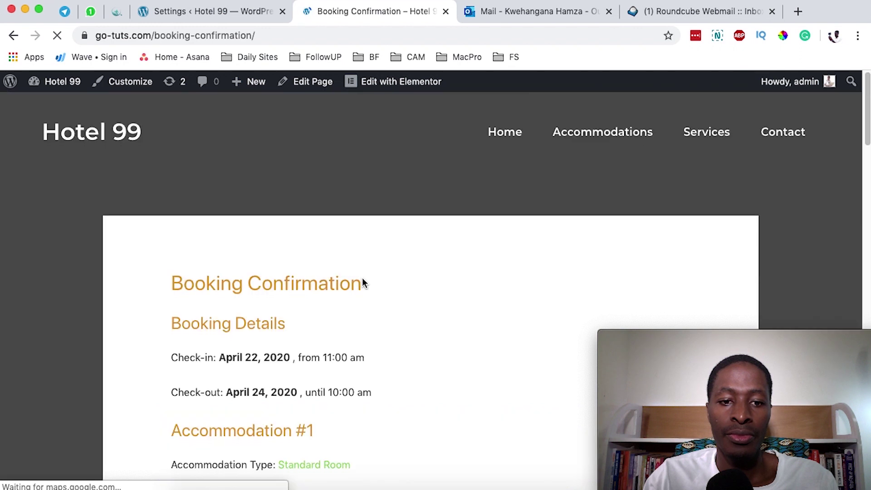
scroll(362, 277, down, 8)
scroll(362, 276, up, 5)
click(259, 243)
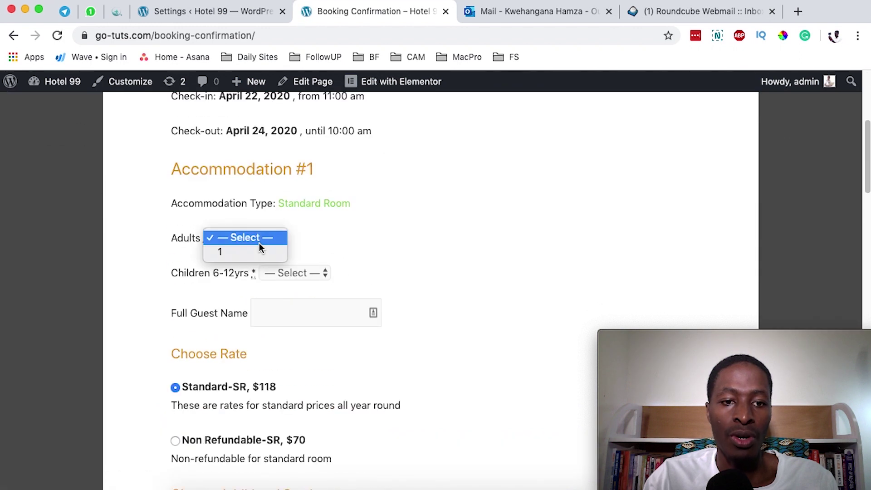
click(252, 254)
click(314, 274)
click(292, 286)
Step: Fill in the guest's full name from the saved suggestions
scroll(310, 272, down, 1)
click(310, 272)
click(293, 300)
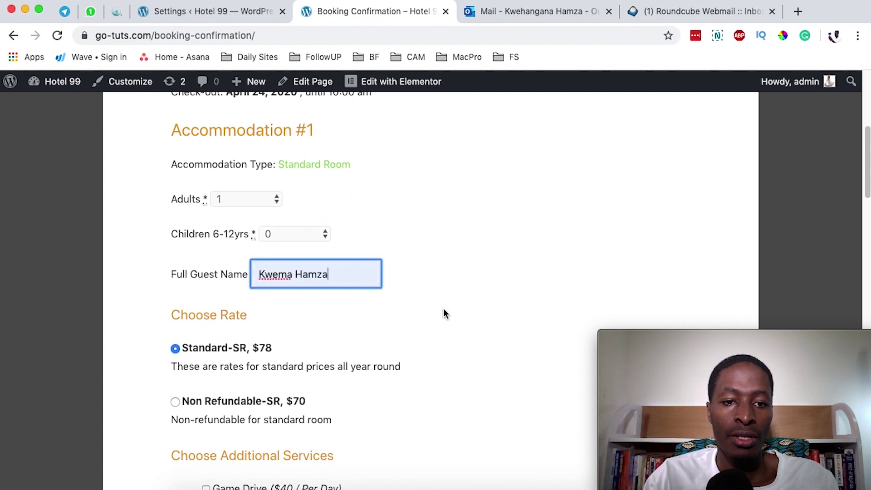
triple_click(304, 270)
scroll(299, 168, down, 10)
scroll(408, 292, down, 15)
scroll(323, 257, up, 8)
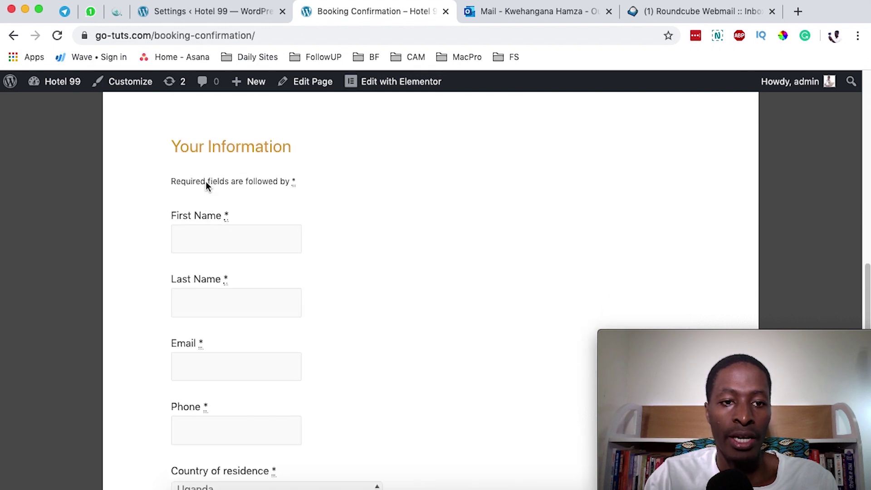
Step: Enter the guest's first name and phone number, plus the note 'Am testing this payment type'
click(200, 235)
text(a)
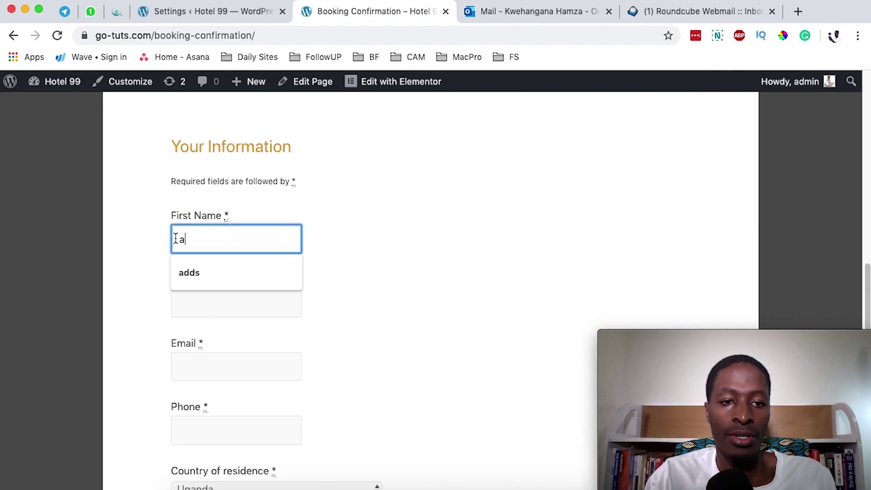
key(BackSpace)
text(Kwem)
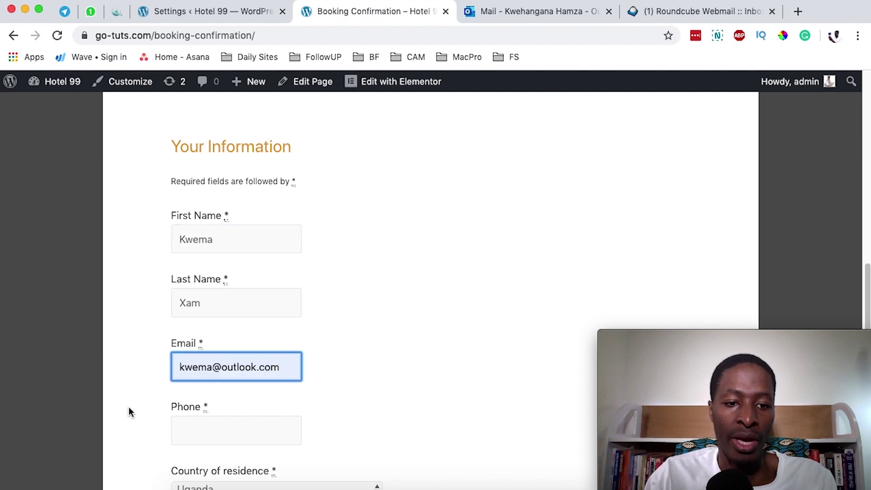
click(202, 427)
text(q)
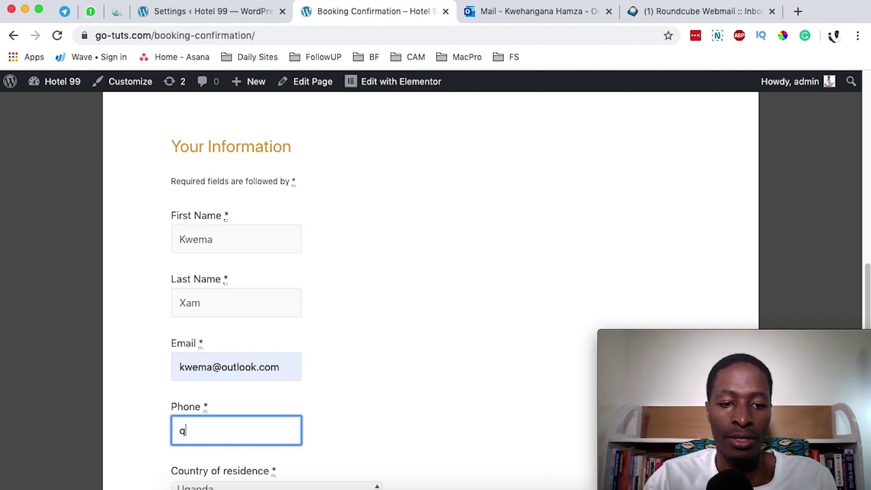
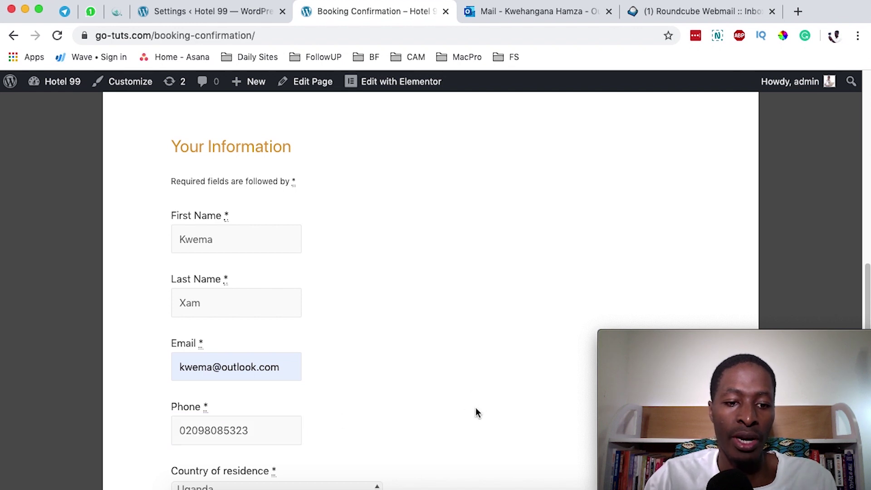
scroll(476, 412, down, 4)
click(231, 367)
text(Am te)
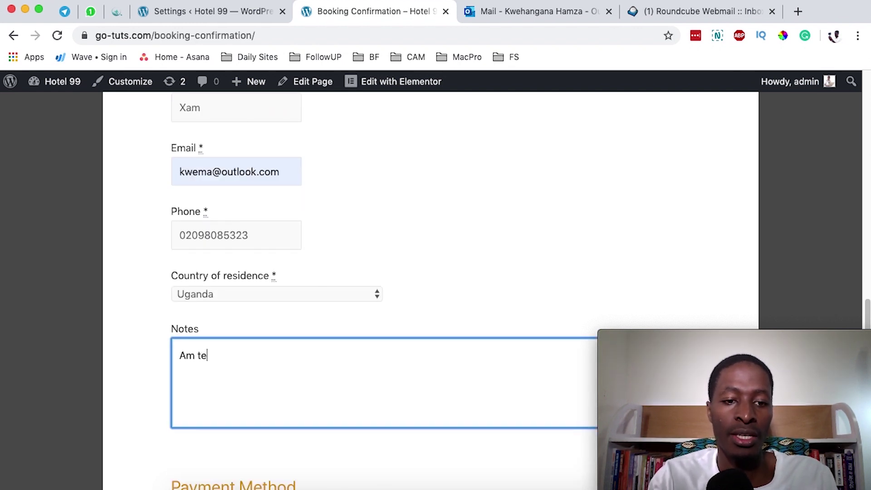
text(sting this payment typ)
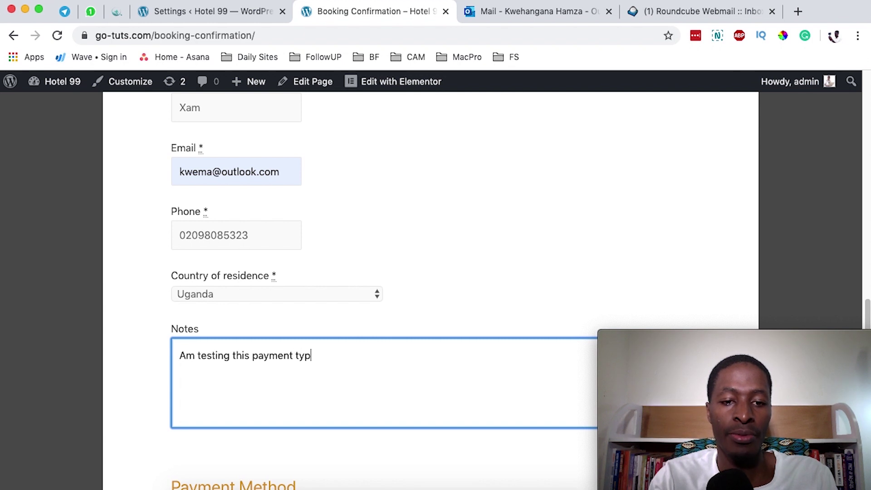
text(e)
Step: Review the order, noting Test Payment as the payment method and the $78 total
scroll(203, 349, down, 5)
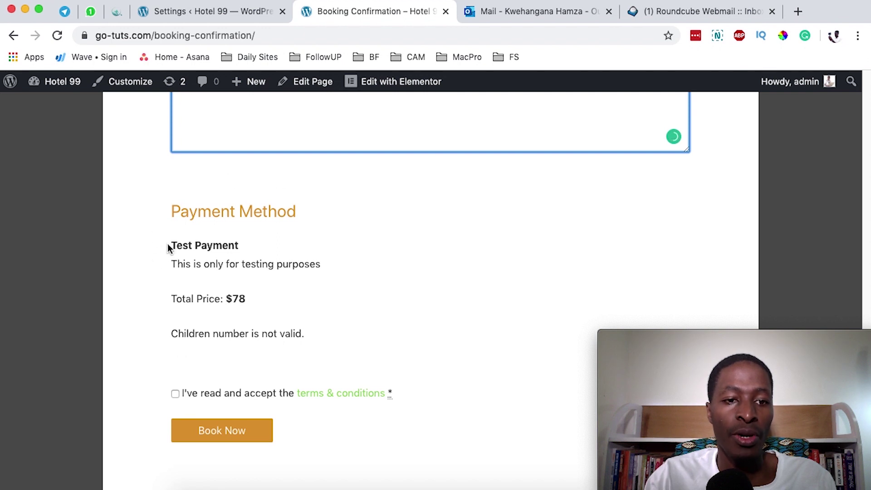
drag(168, 248, 236, 252)
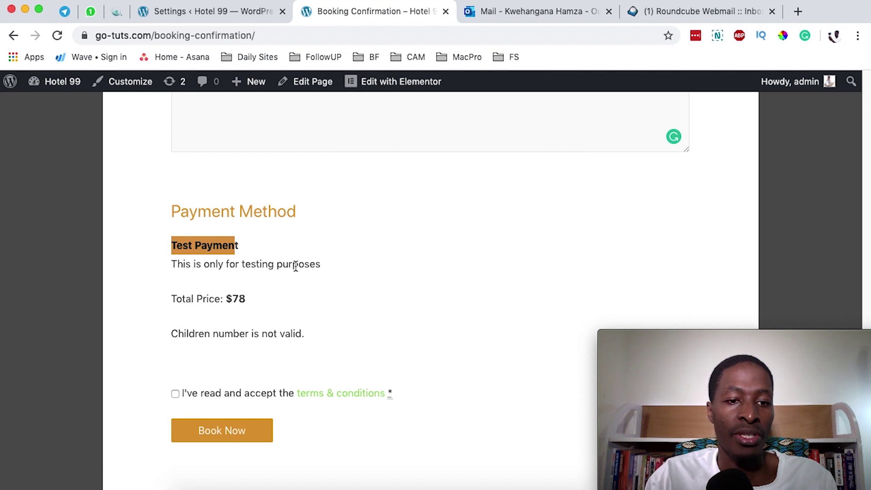
double_click(232, 294)
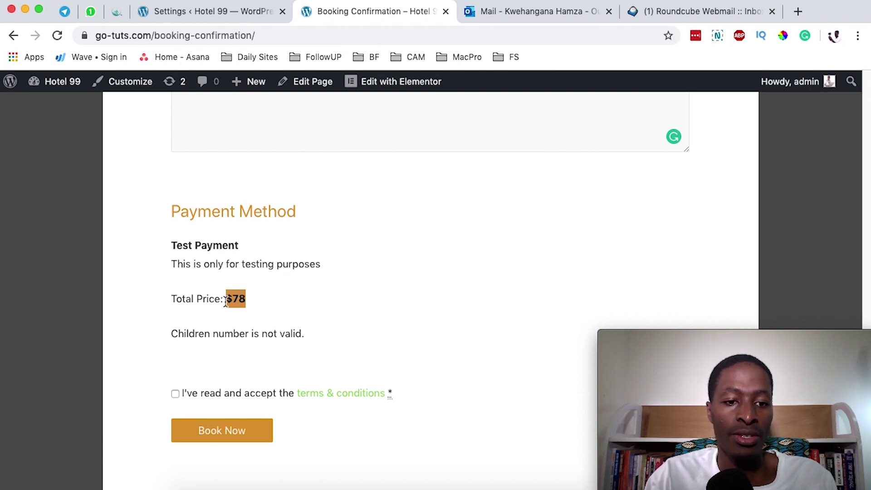
scroll(181, 292, down, 3)
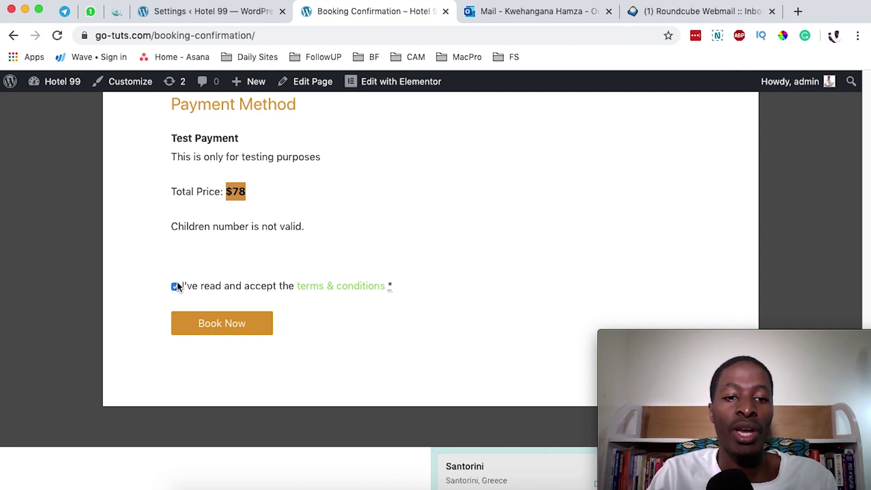
Step: Place the booking, then review the Booking Details and the Completed payment status
click(233, 328)
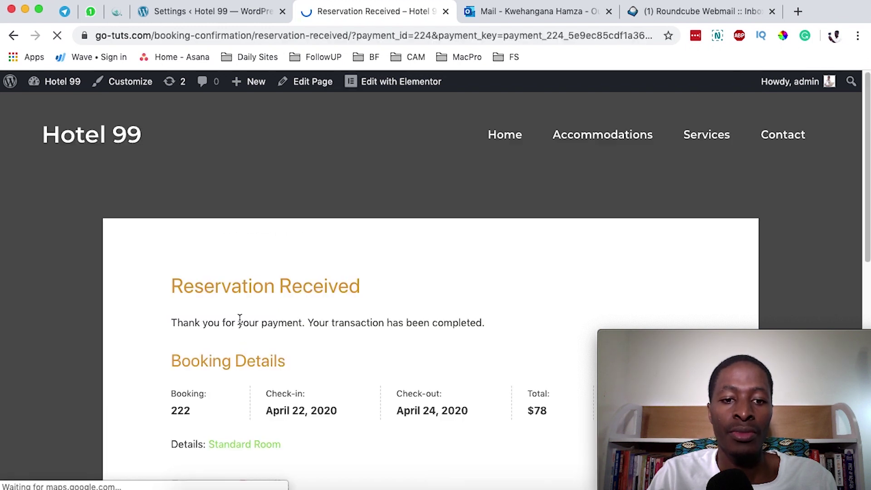
scroll(240, 322, down, 3)
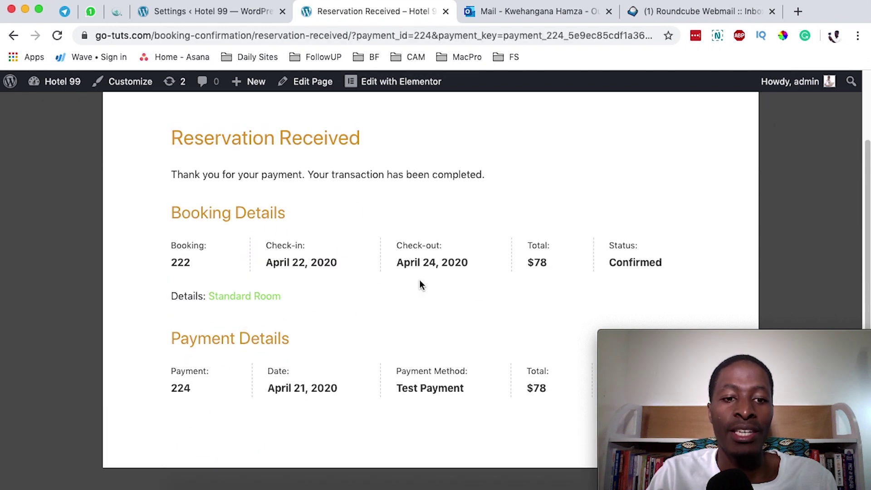
drag(154, 221, 324, 209)
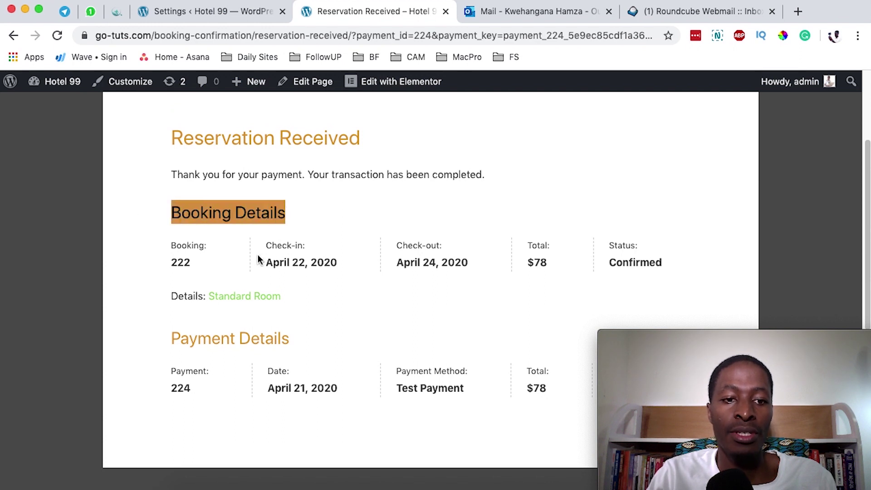
drag(260, 259, 685, 256)
scroll(366, 218, down, 2)
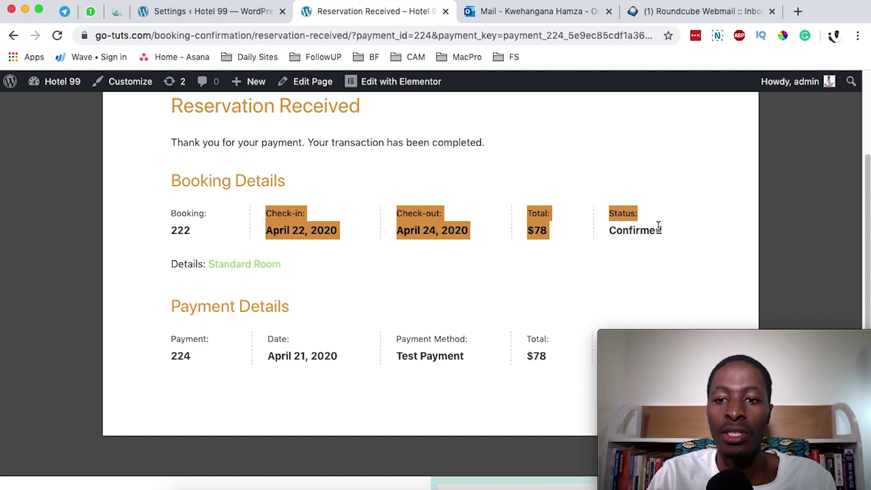
scroll(652, 229, down, 3)
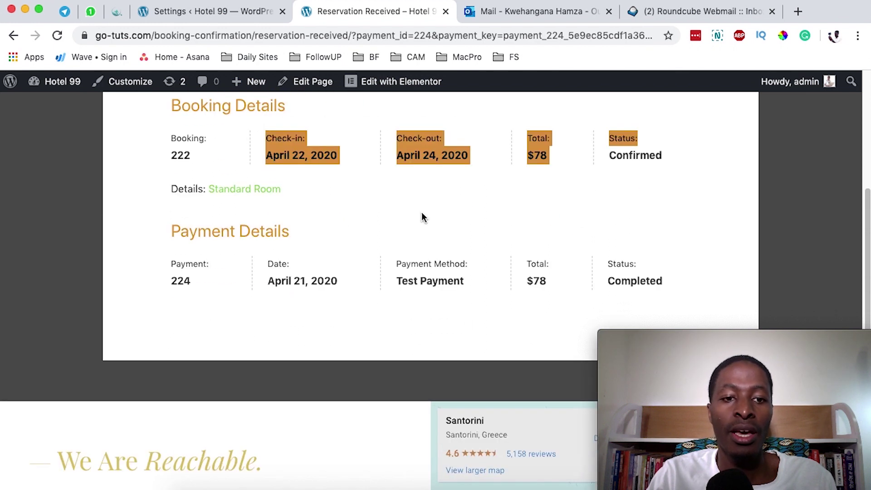
drag(607, 281, 662, 282)
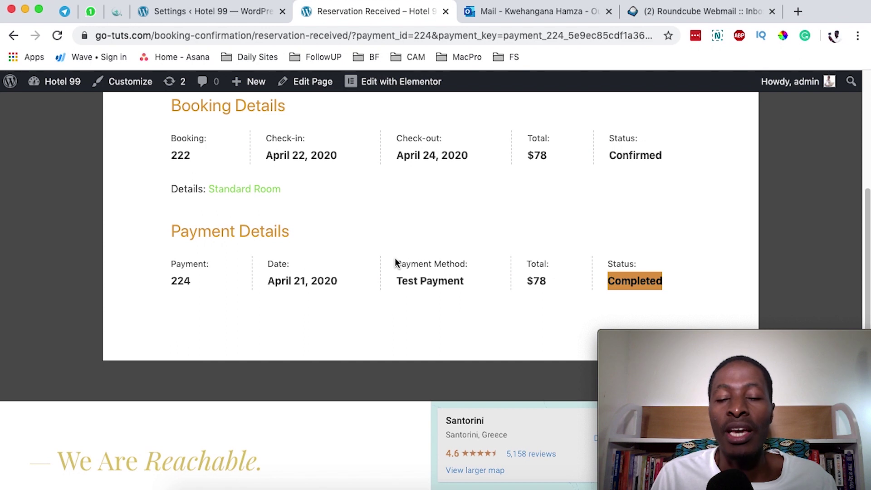
click(686, 12)
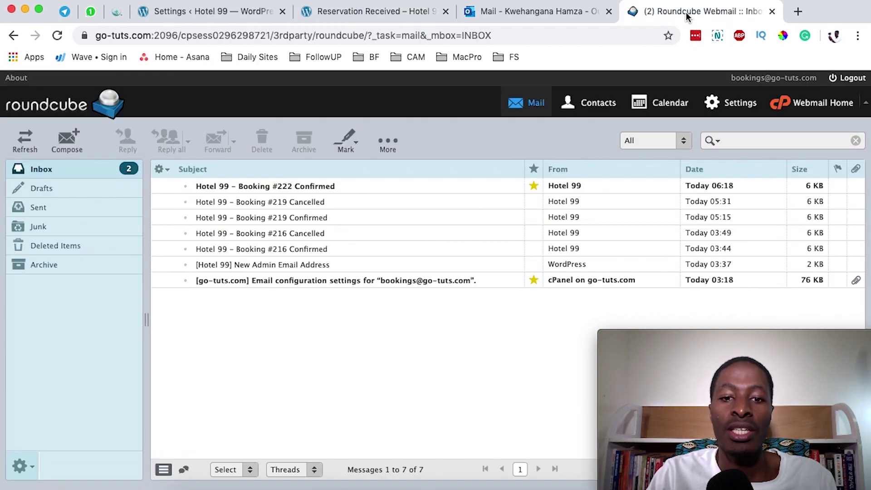
click(303, 186)
double_click(311, 187)
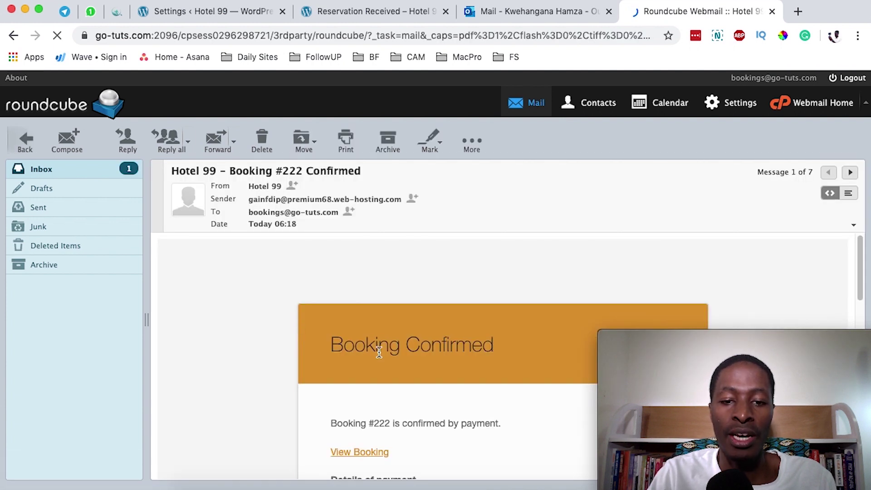
scroll(378, 347, down, 3)
scroll(378, 345, down, 2)
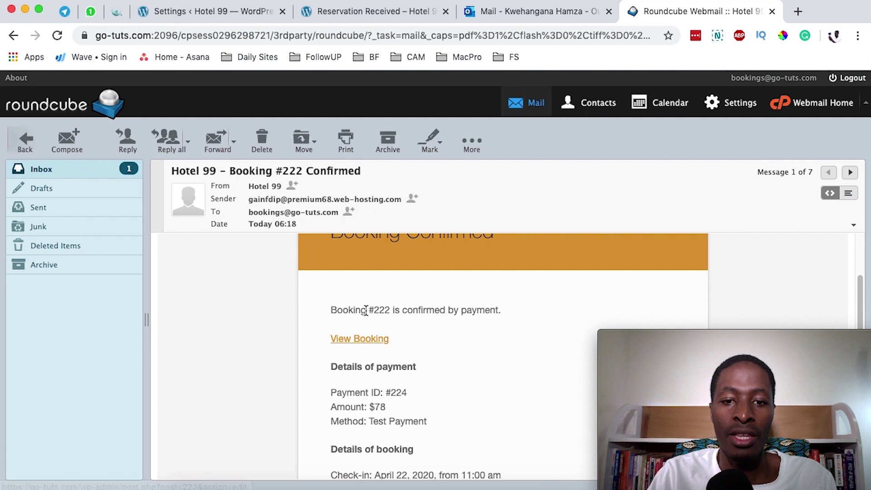
scroll(404, 312, down, 3)
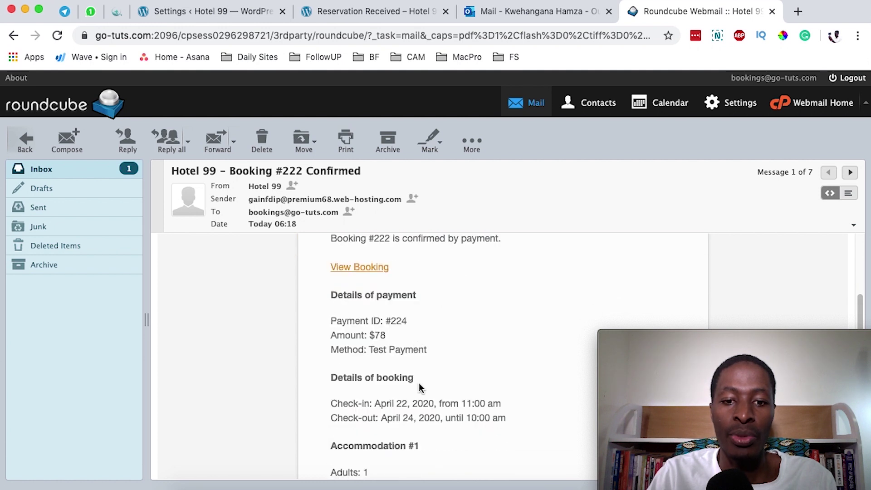
scroll(388, 383, down, 6)
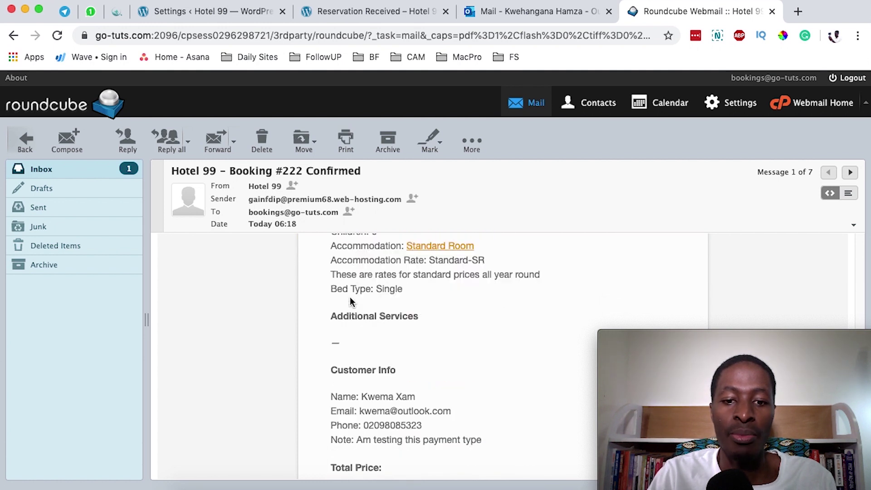
scroll(355, 299, down, 5)
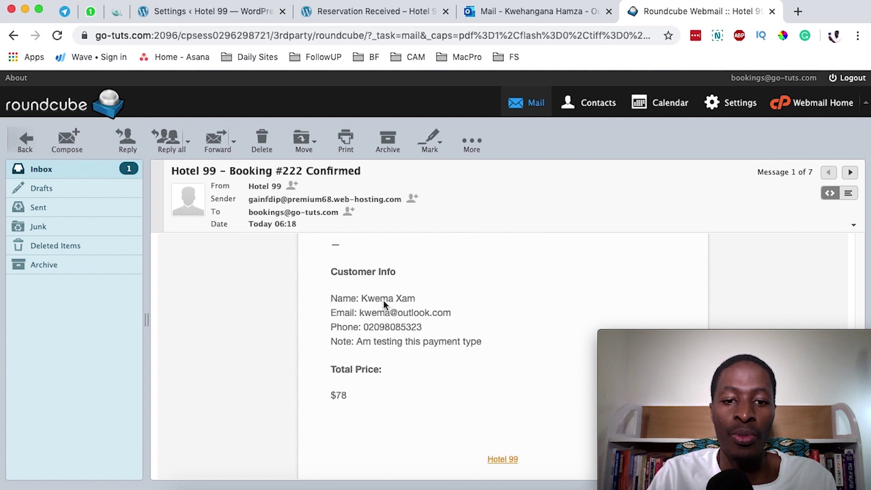
scroll(383, 300, down, 1)
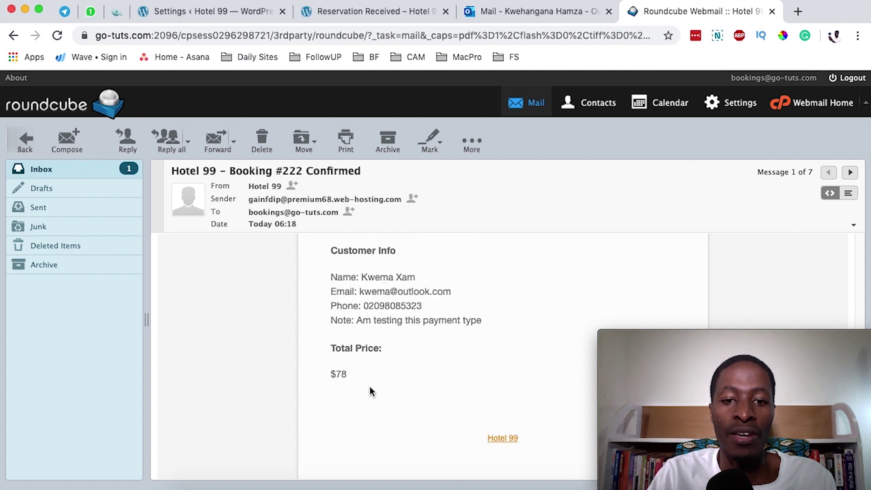
Step: Read the booking #222 approval email in Outlook, checking the April 22–24 dates and $78 total
click(495, 13)
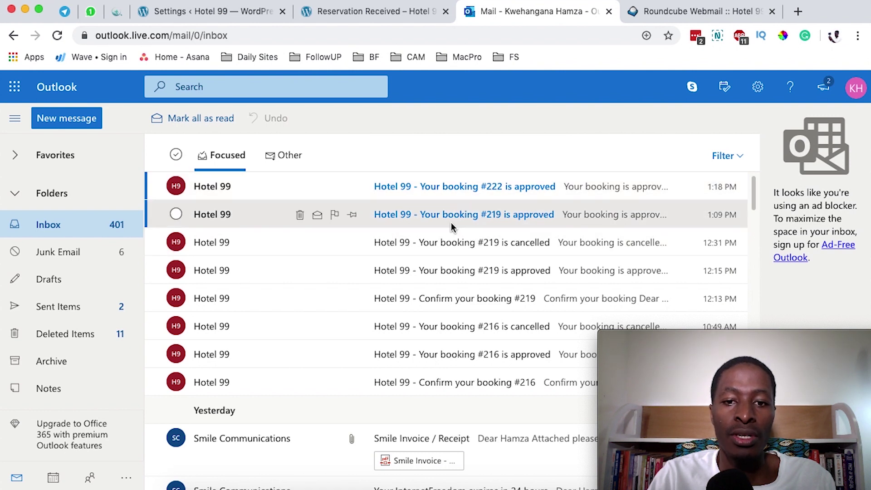
click(431, 186)
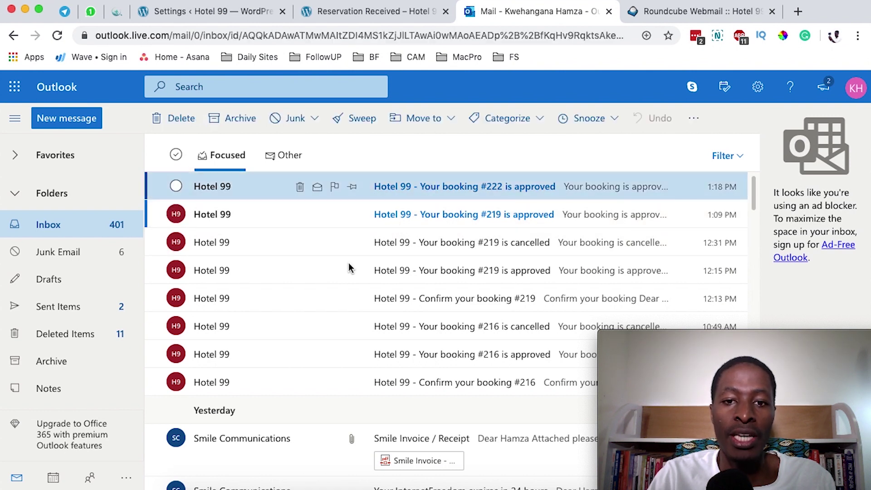
scroll(408, 277, down, 1)
scroll(431, 277, down, 3)
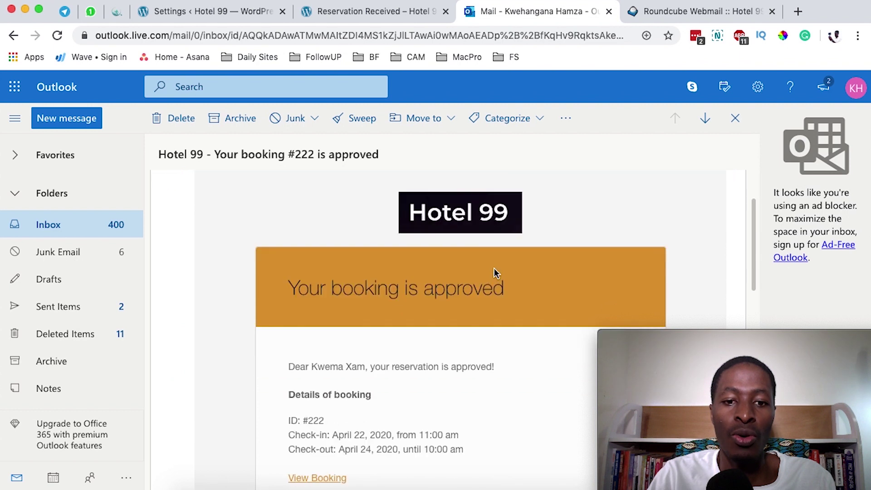
scroll(385, 274, down, 1)
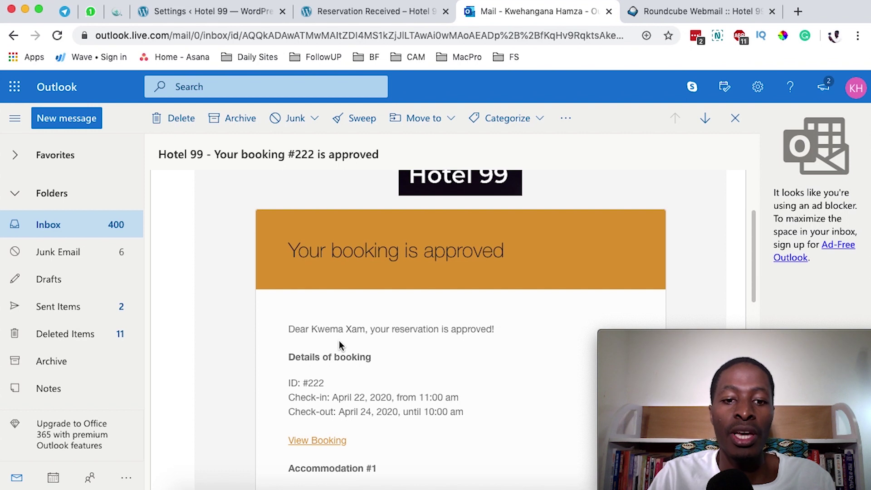
double_click(305, 385)
scroll(320, 402, down, 7)
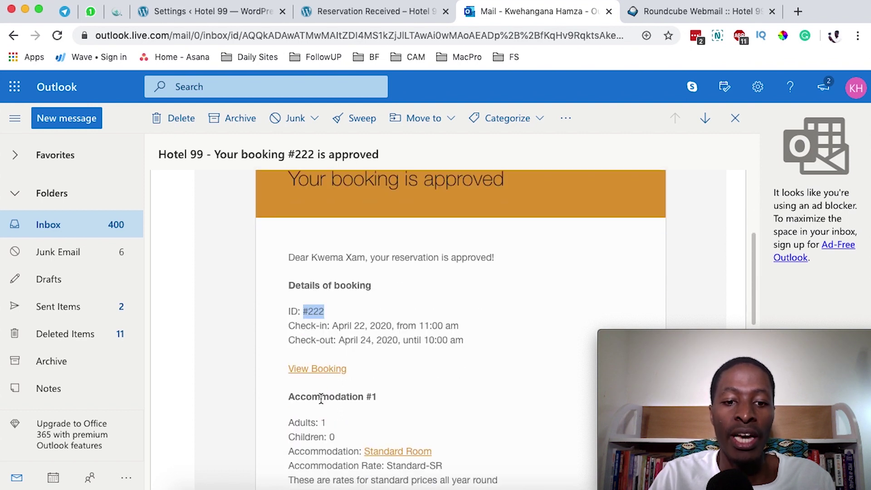
scroll(372, 359, down, 11)
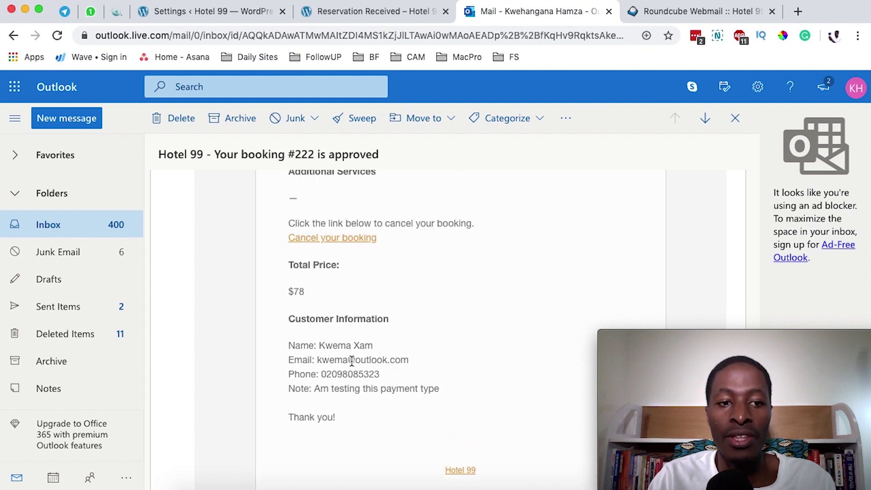
Step: Open Booking #222 from the All Bookings list in WordPress admin
click(232, 13)
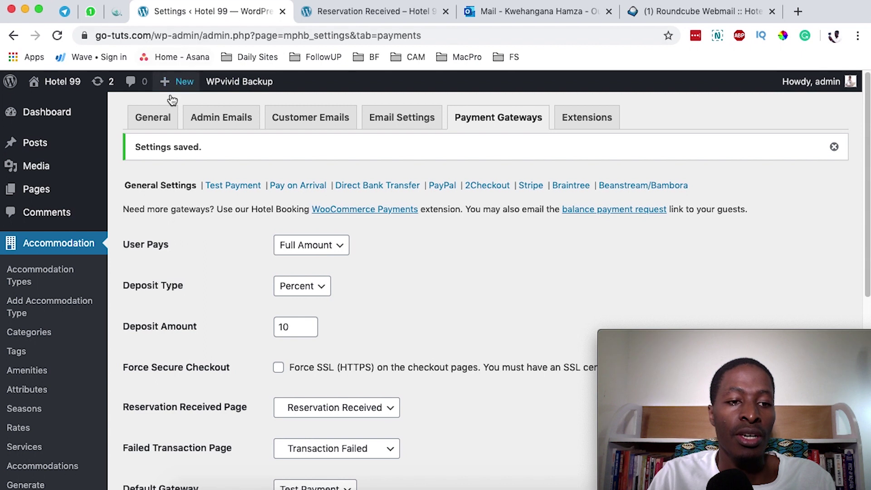
scroll(44, 365, down, 10)
mouse_move(45, 348)
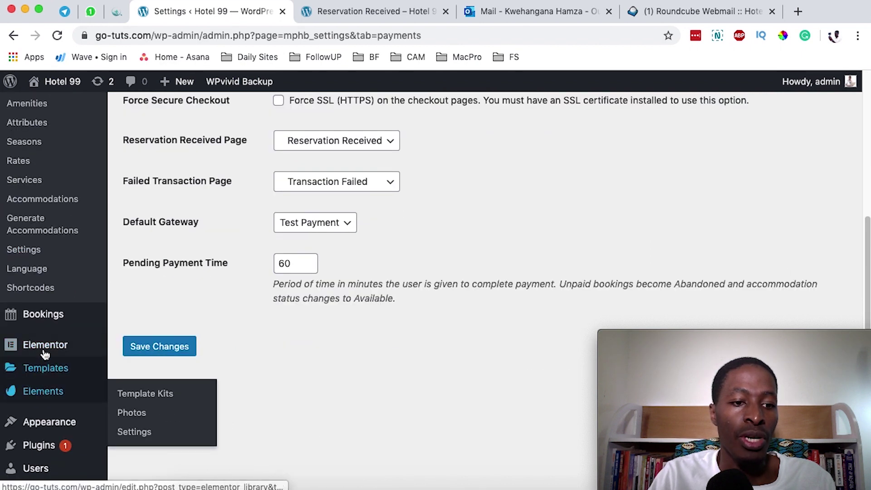
mouse_move(47, 322)
click(153, 307)
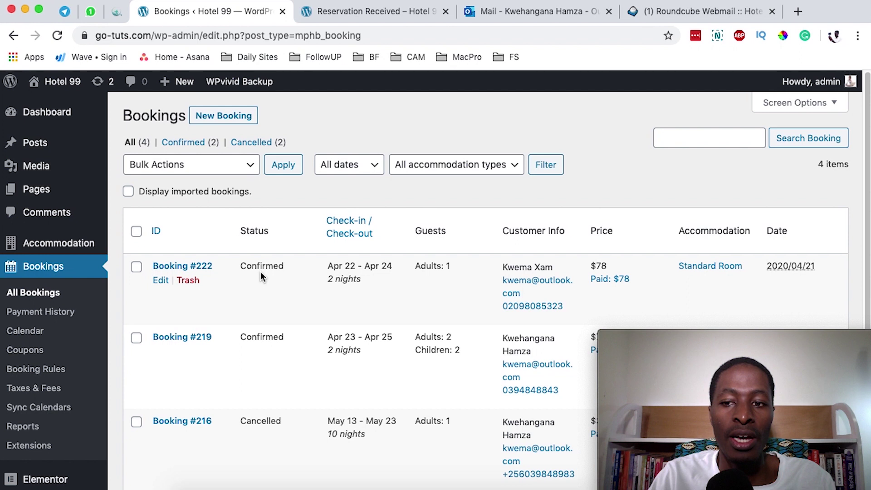
click(160, 281)
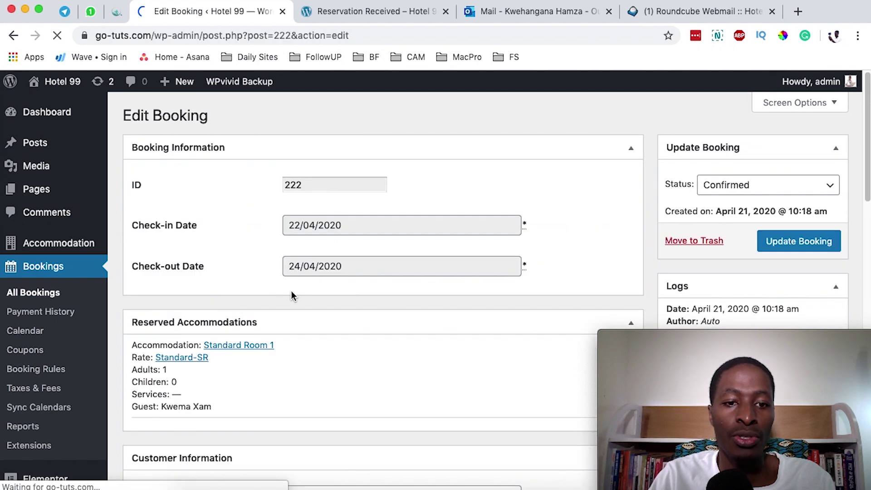
Step: Check the Total Paid and To Pay rows of the booking's payment table
scroll(523, 312, down, 15)
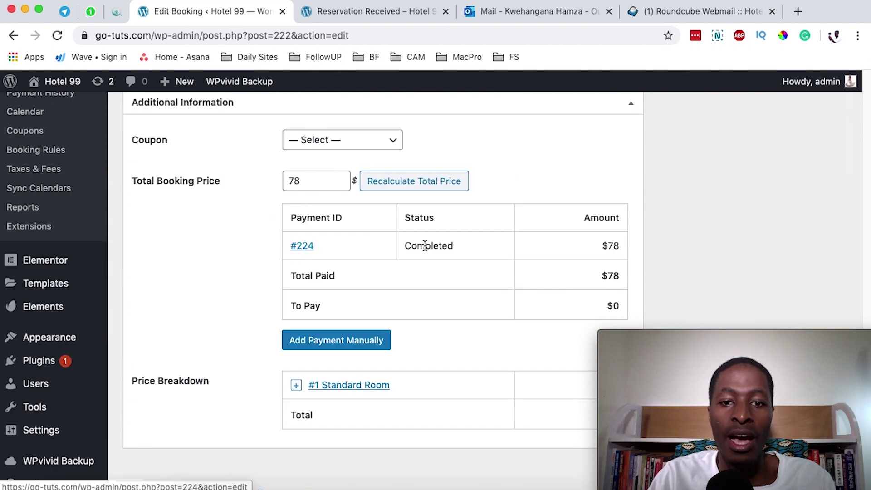
scroll(450, 249, down, 1)
triple_click(499, 270)
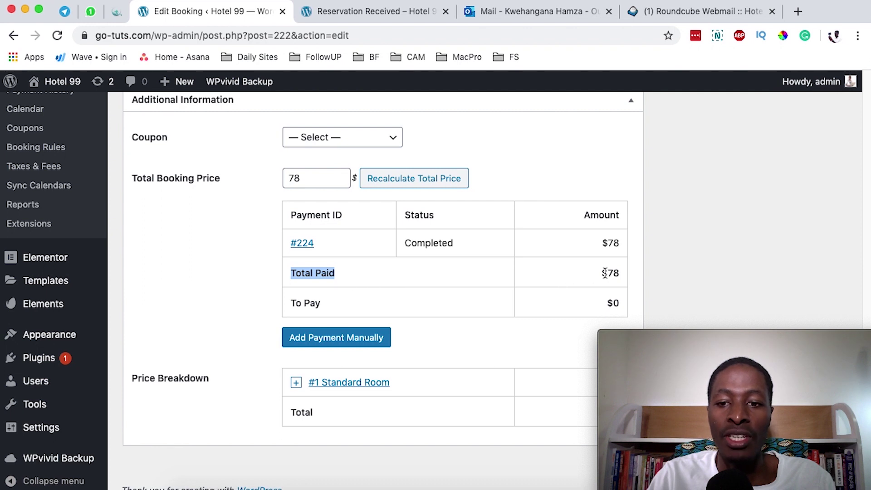
triple_click(299, 301)
click(296, 301)
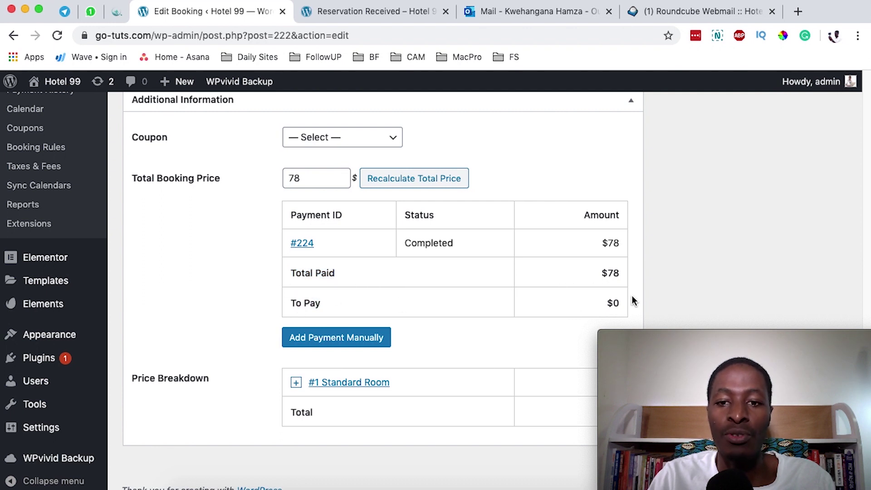
scroll(653, 270, up, 5)
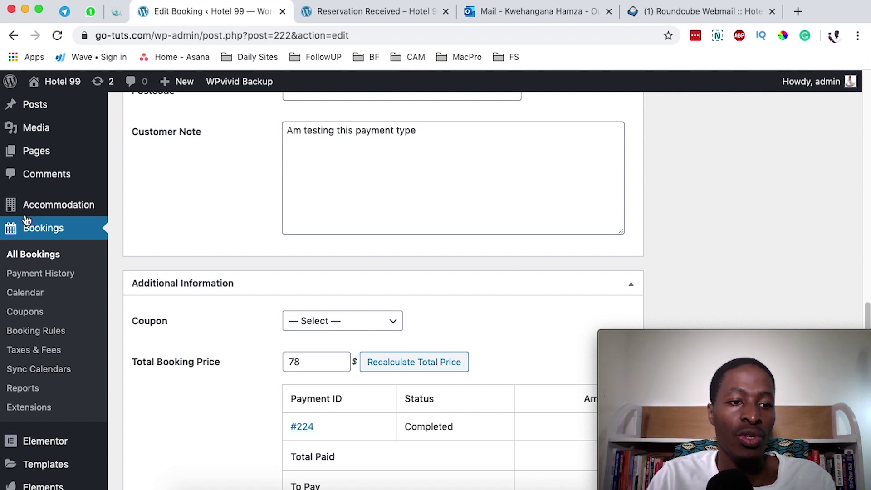
mouse_move(44, 211)
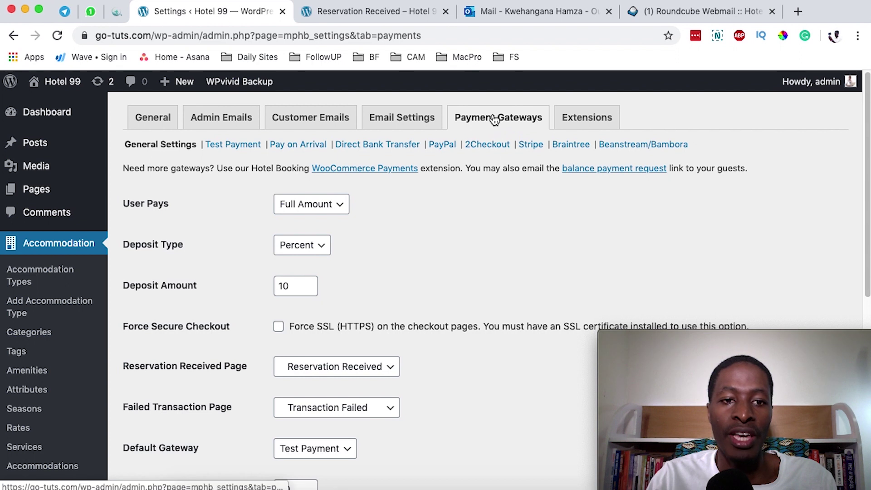
Step: Disable the Test Payment gateway and its sandbox mode, and save
click(234, 149)
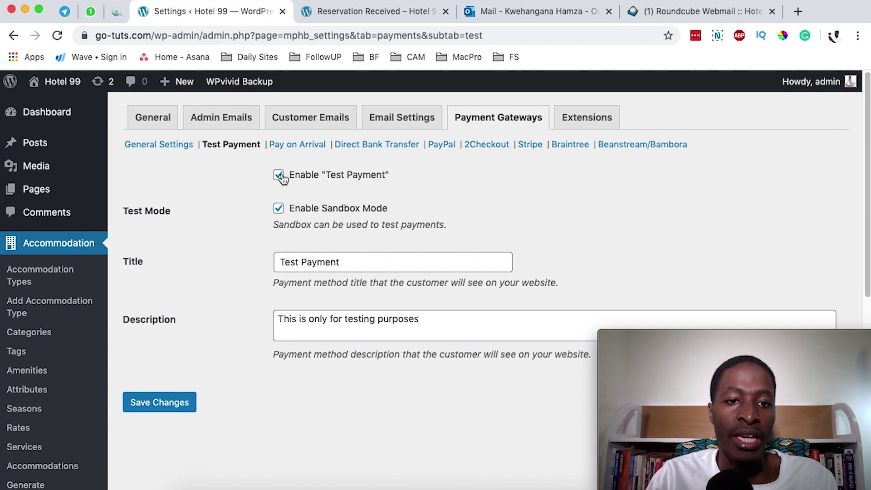
click(278, 176)
click(279, 210)
click(186, 399)
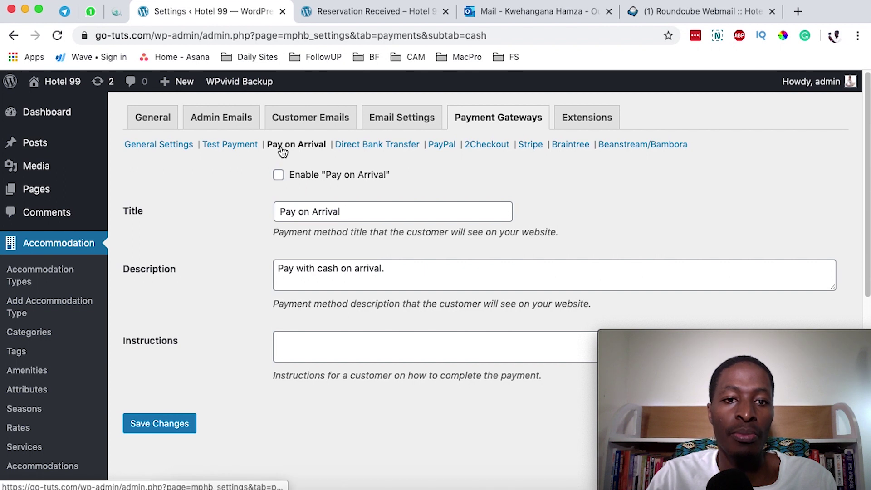
Step: Enable the Pay on Arrival gateway and save its settings
click(278, 175)
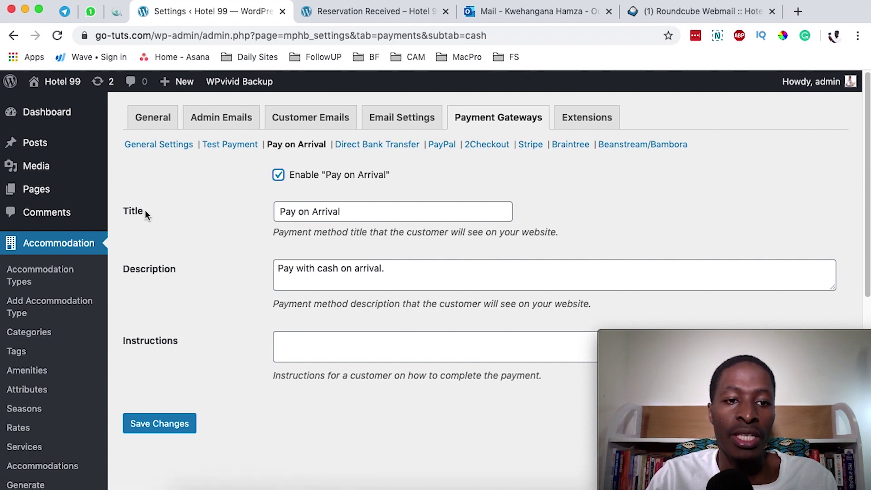
click(358, 210)
drag(358, 209, 255, 218)
click(358, 214)
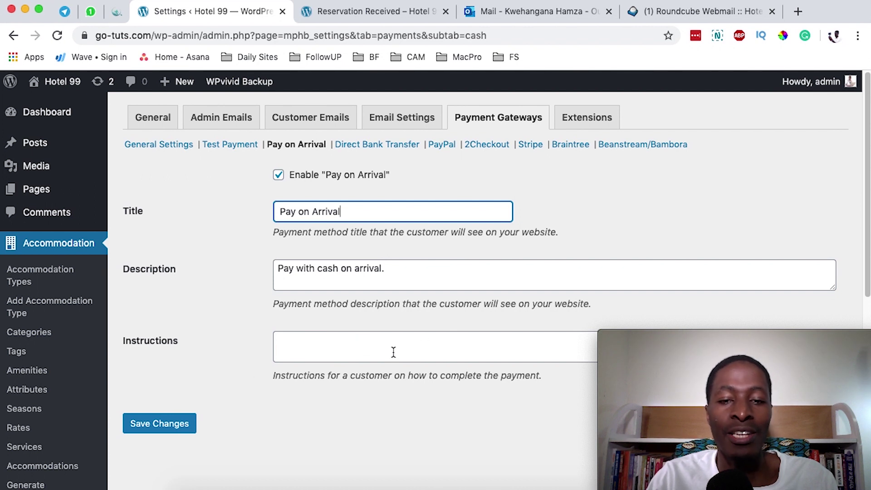
click(192, 420)
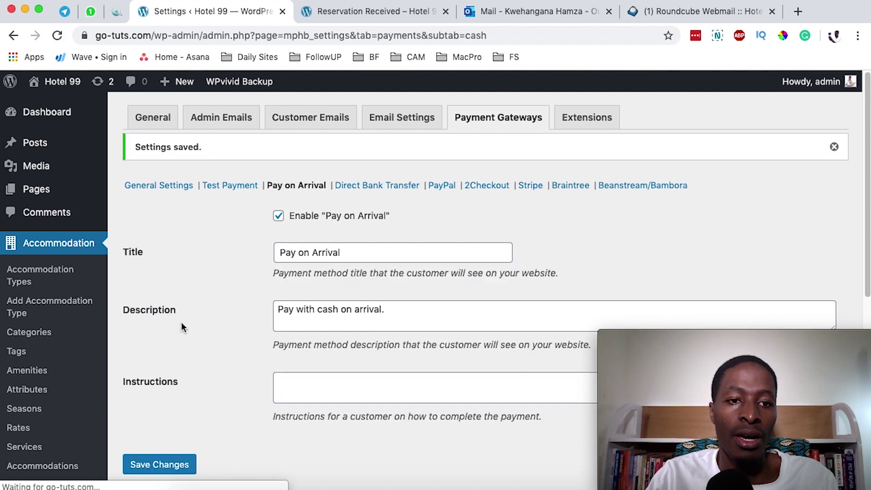
Step: Set Pay on Arrival as the default gateway in the general payment settings and save
click(150, 190)
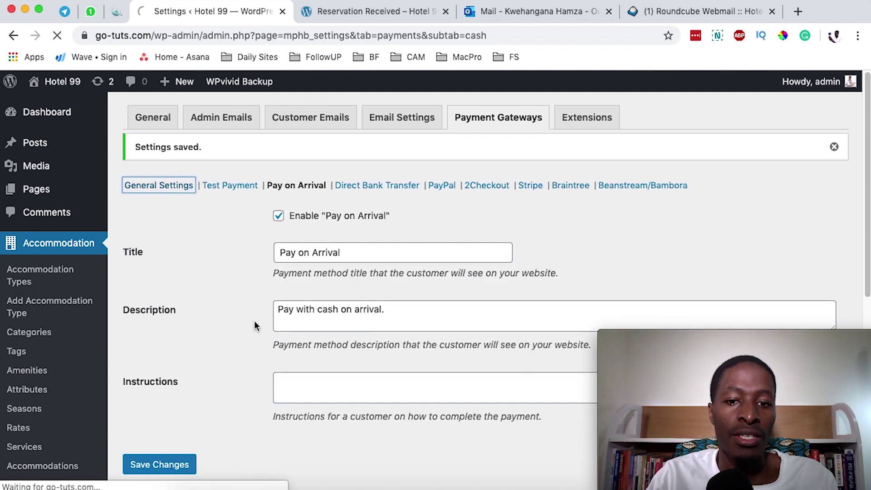
scroll(268, 346, down, 8)
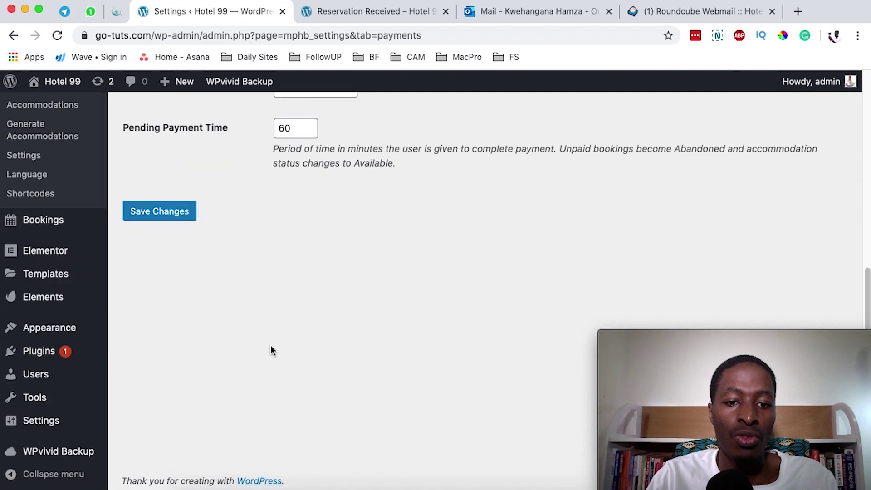
scroll(272, 345, up, 5)
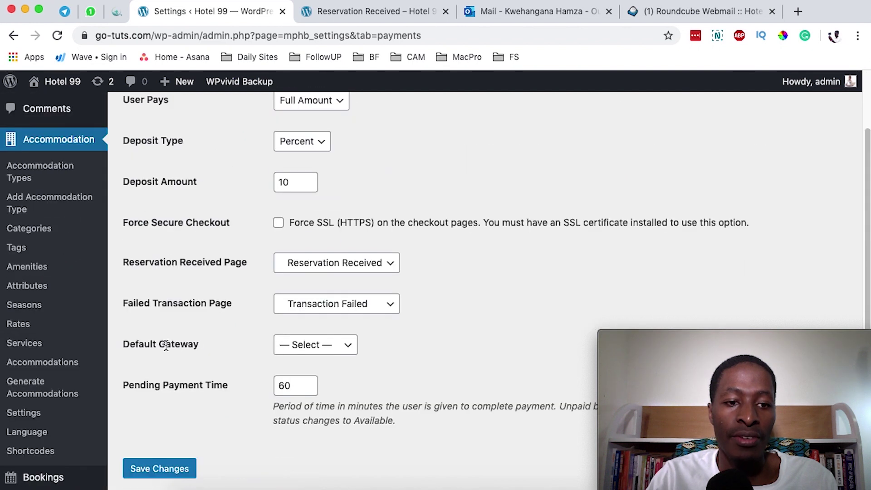
click(342, 346)
click(334, 357)
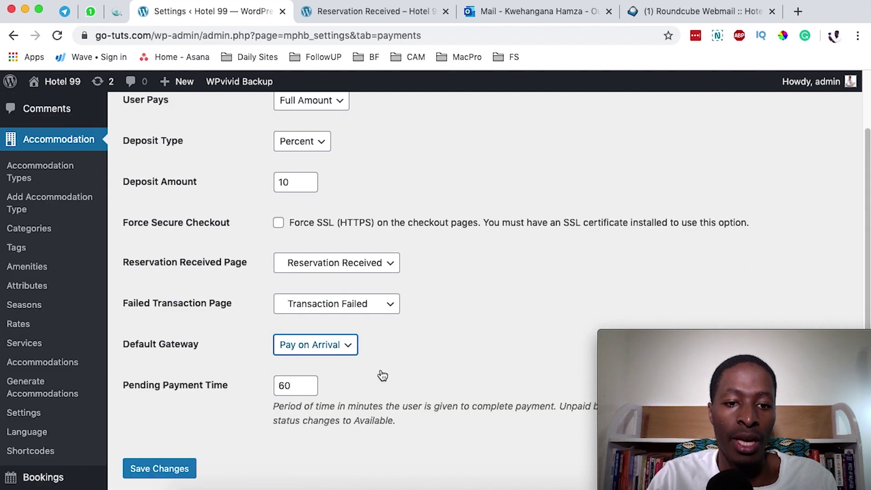
click(161, 467)
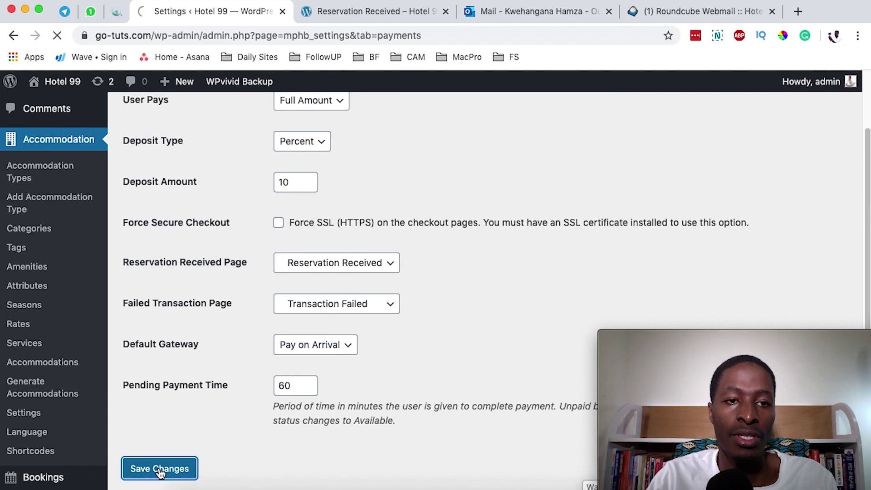
key(ctrl+Tab)
Step: Search 23–28 May 2020 for 2 adults and 1 child, then reserve the $175 Deluxe Room
scroll(183, 234, down, 3)
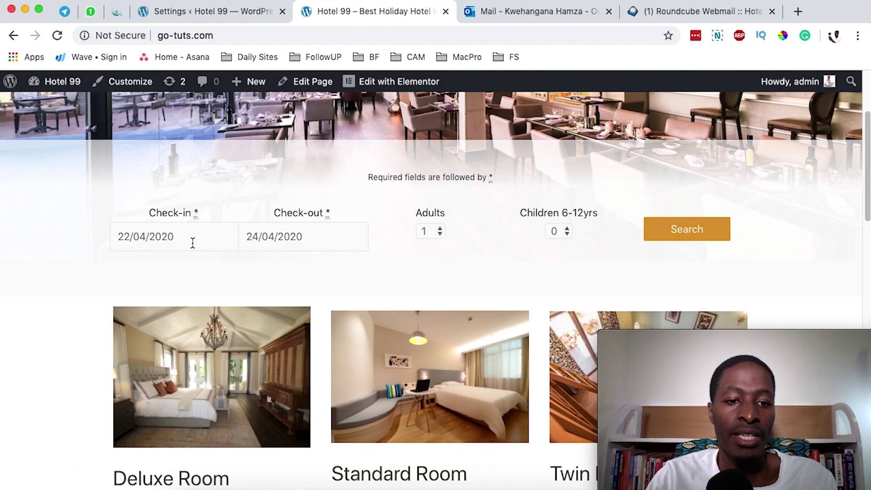
click(193, 242)
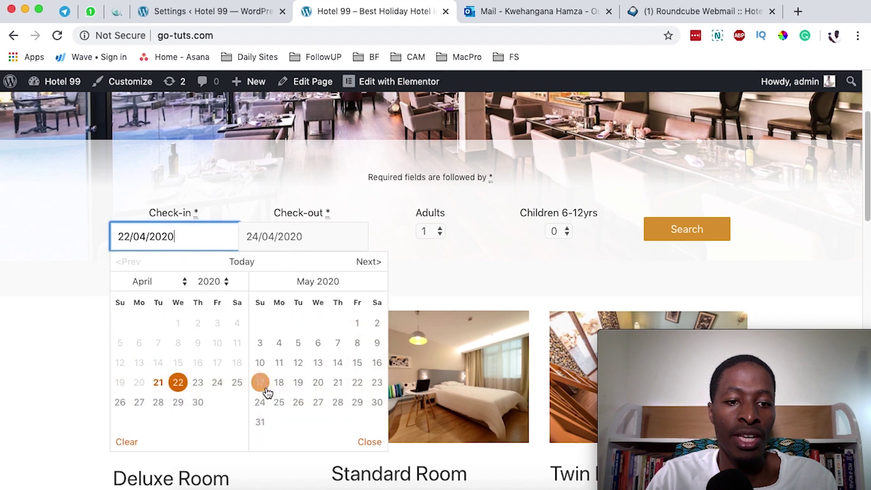
click(369, 262)
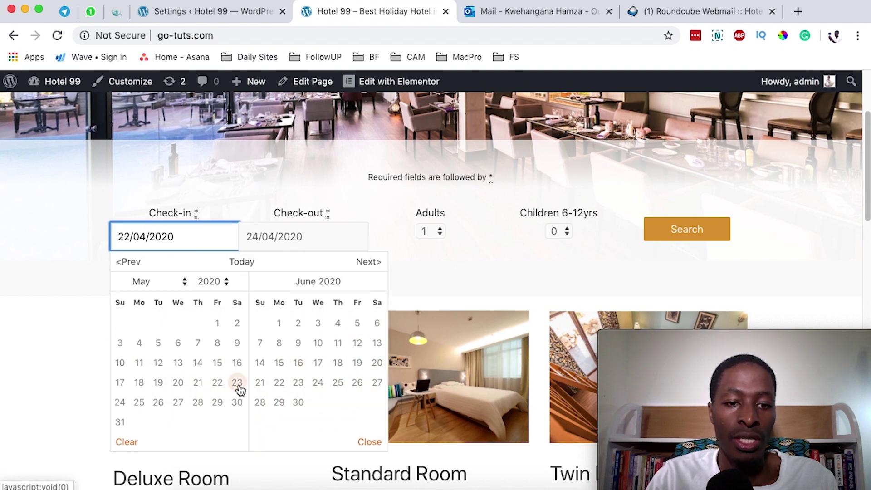
click(238, 386)
click(278, 243)
click(330, 401)
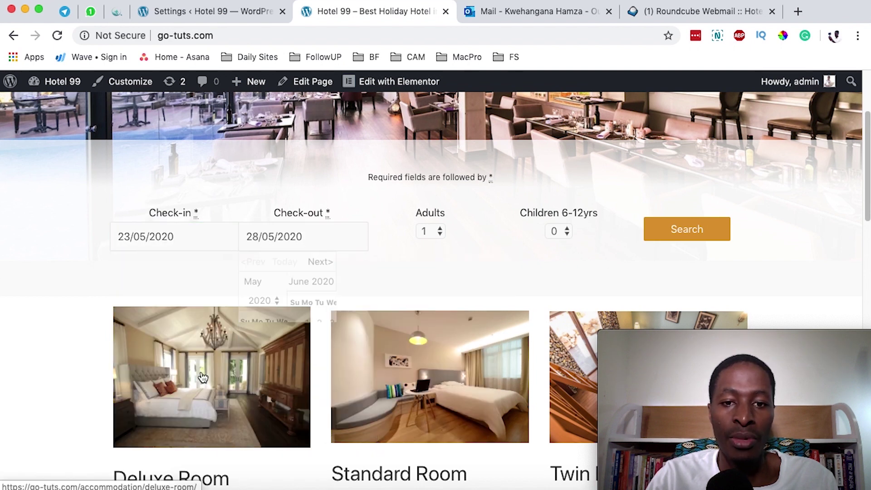
click(433, 233)
click(426, 246)
click(554, 230)
click(555, 247)
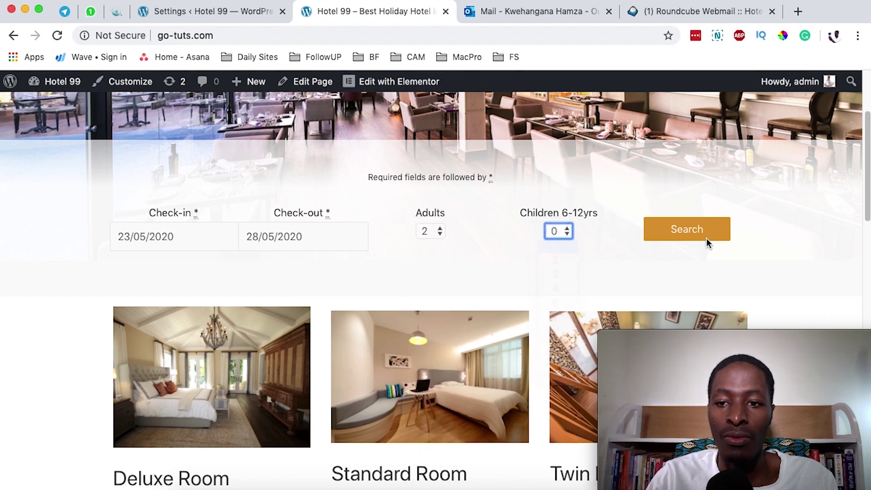
click(703, 230)
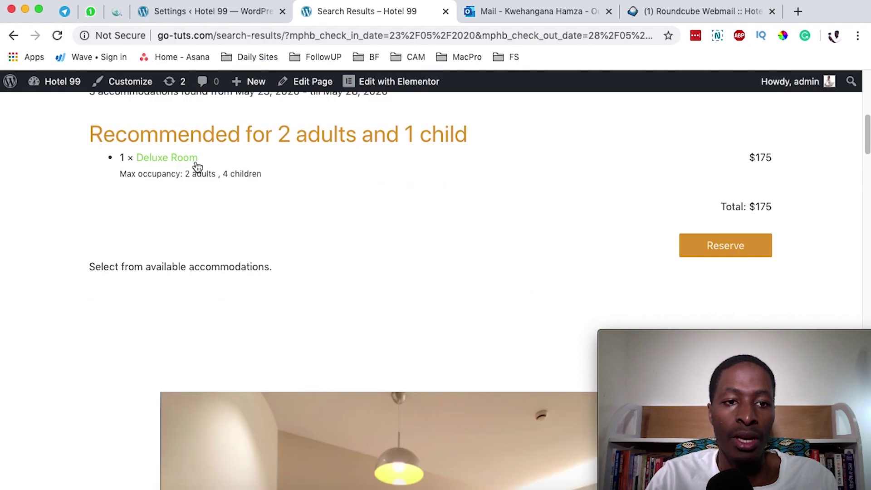
click(715, 247)
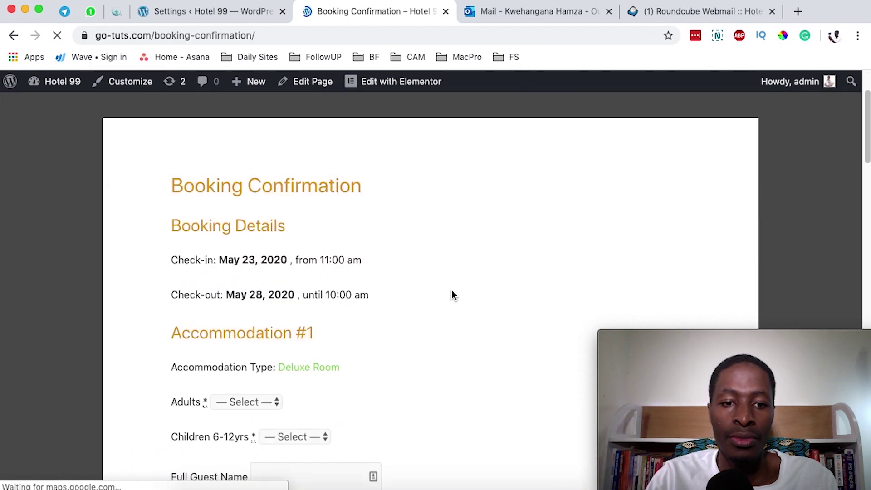
Step: Set the Deluxe Room occupancy to 2 adults and 1 child
scroll(451, 295, down, 2)
click(247, 318)
click(279, 344)
click(282, 352)
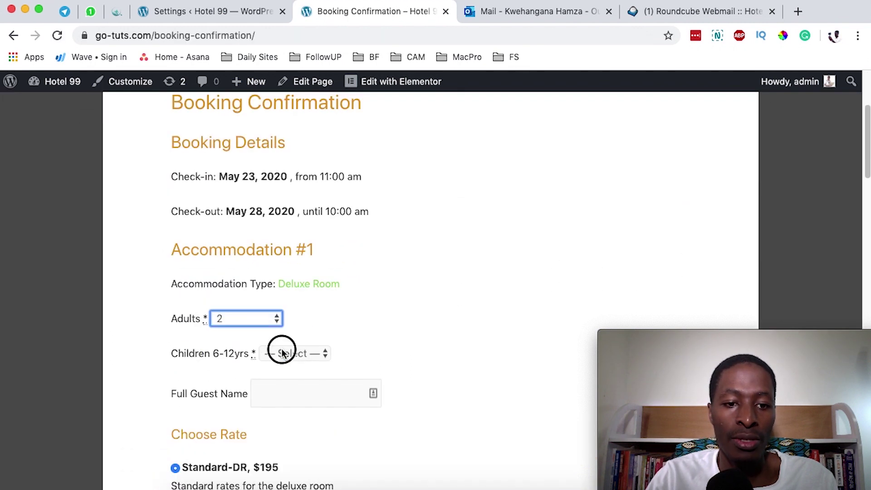
click(287, 381)
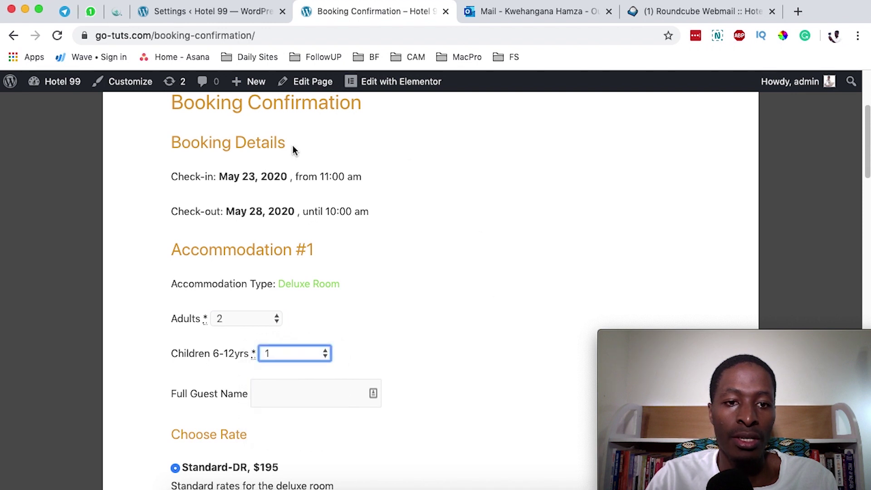
Step: Enter the guest's full name for the room
scroll(465, 295, down, 4)
click(276, 211)
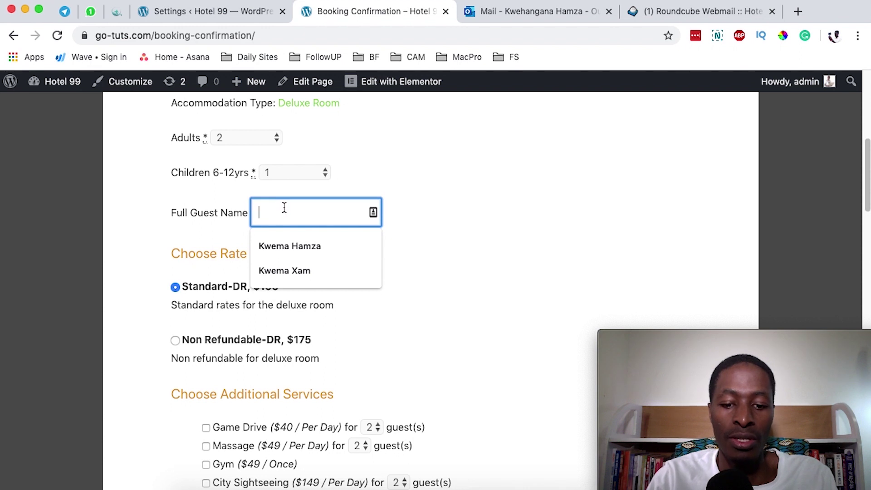
text(Zam Zam)
scroll(341, 170, down, 2)
scroll(487, 294, down, 2)
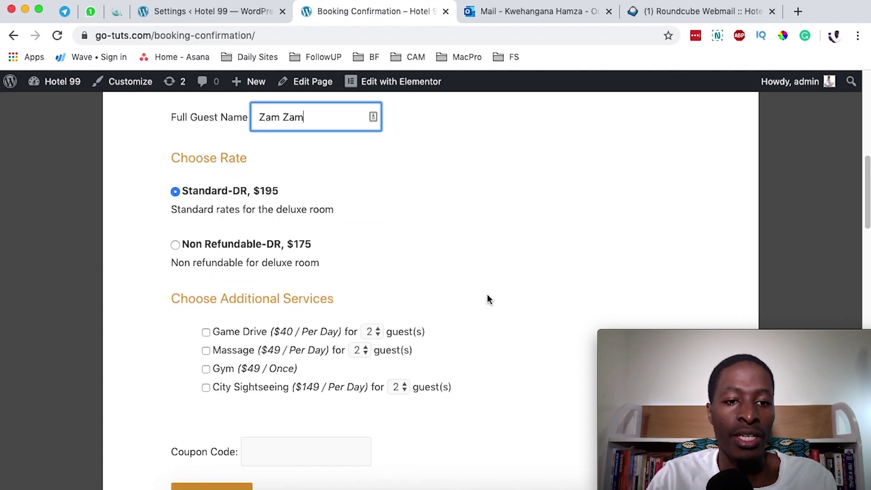
scroll(488, 288, up, 2)
scroll(488, 290, down, 2)
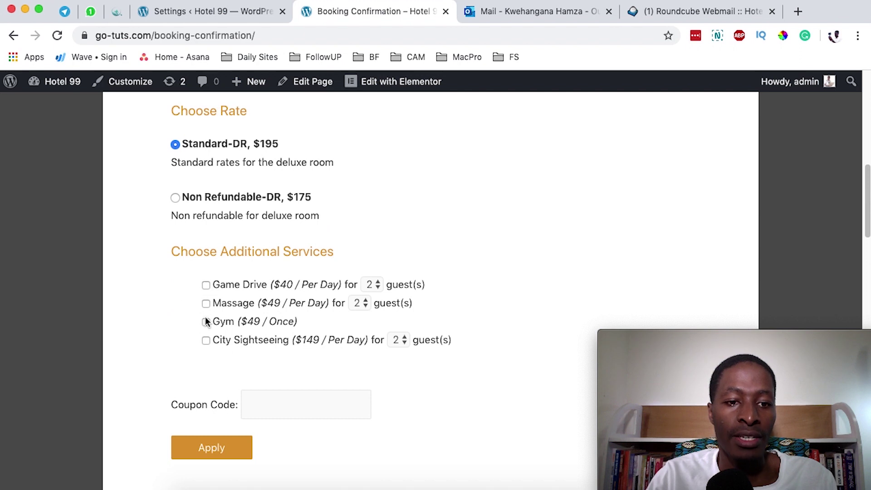
Step: Add the Gym service and expand the Deluxe Room price breakdown
click(205, 322)
scroll(418, 347, down, 7)
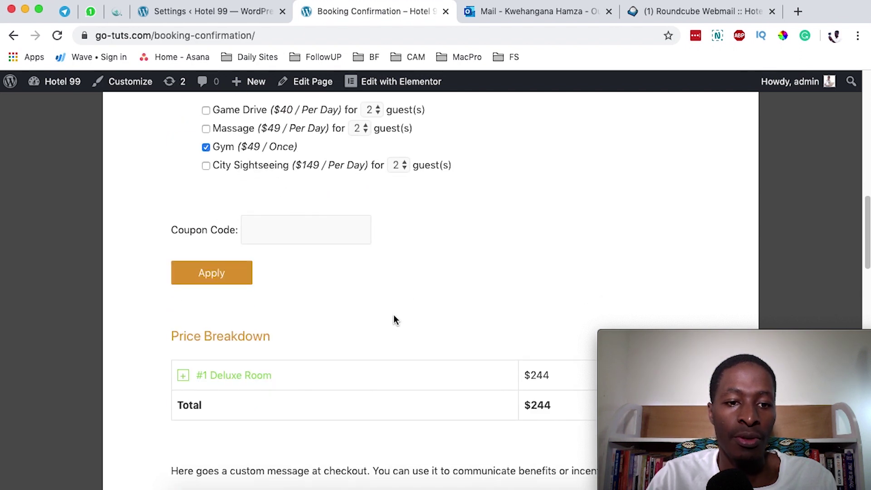
scroll(392, 321, down, 6)
click(221, 219)
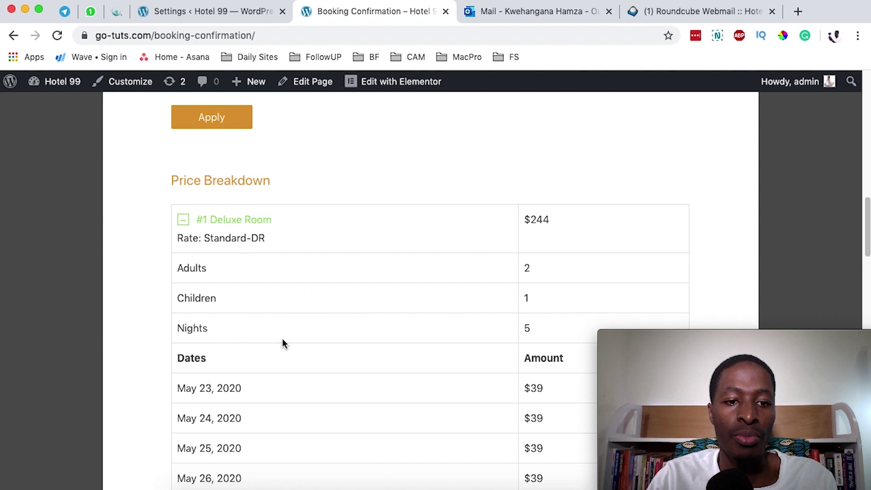
scroll(279, 364, down, 13)
scroll(393, 328, down, 2)
Step: Fill in the guest's first name, last name, e-mail and phone number
click(219, 267)
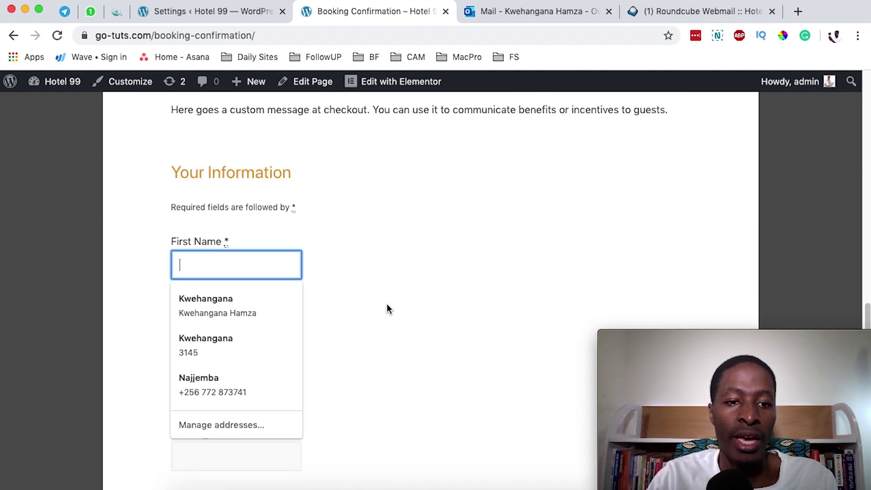
text(Zma)
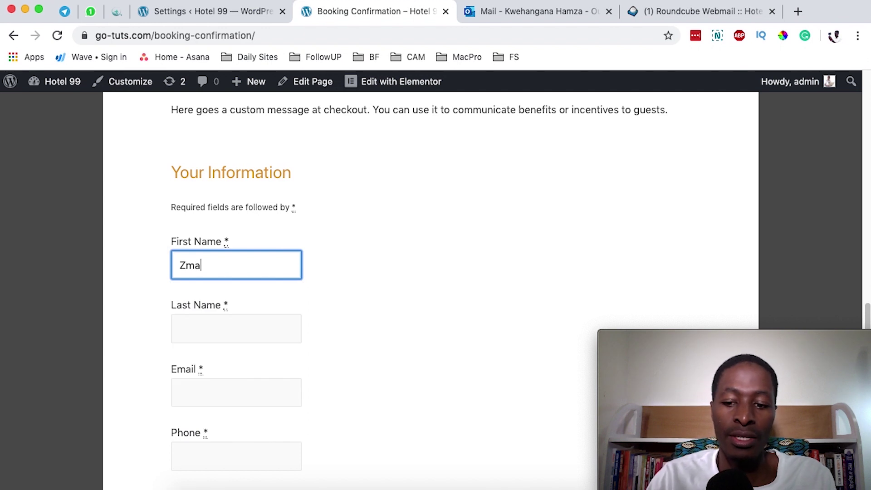
text(am)
click(181, 333)
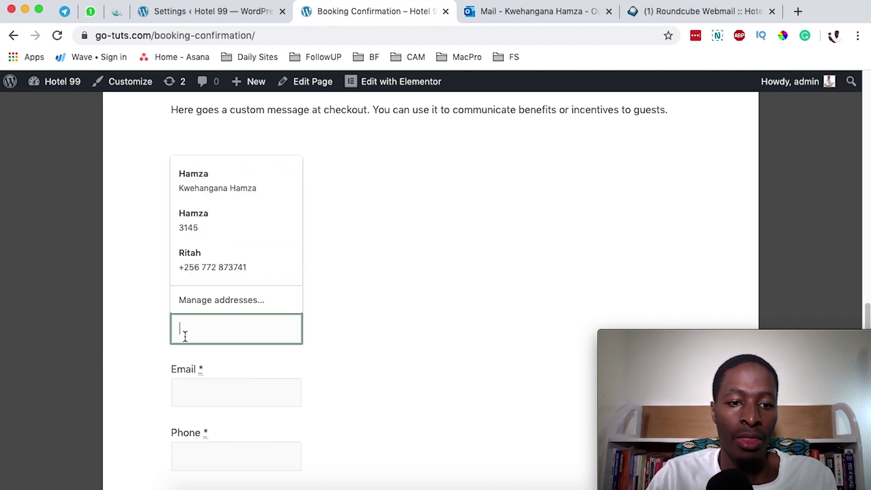
text(Zam)
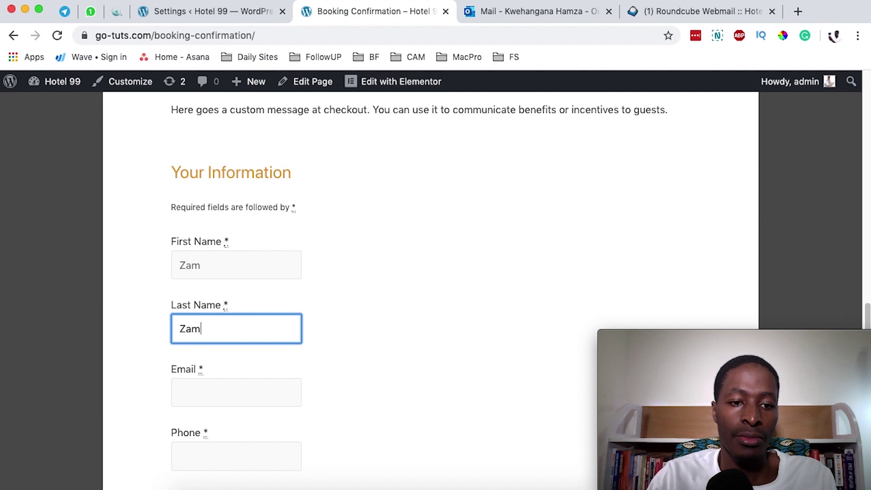
click(192, 384)
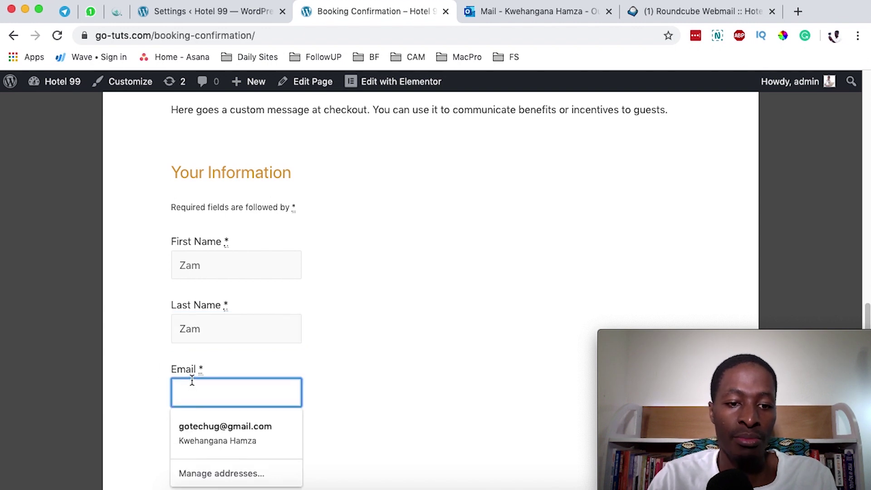
text(k)
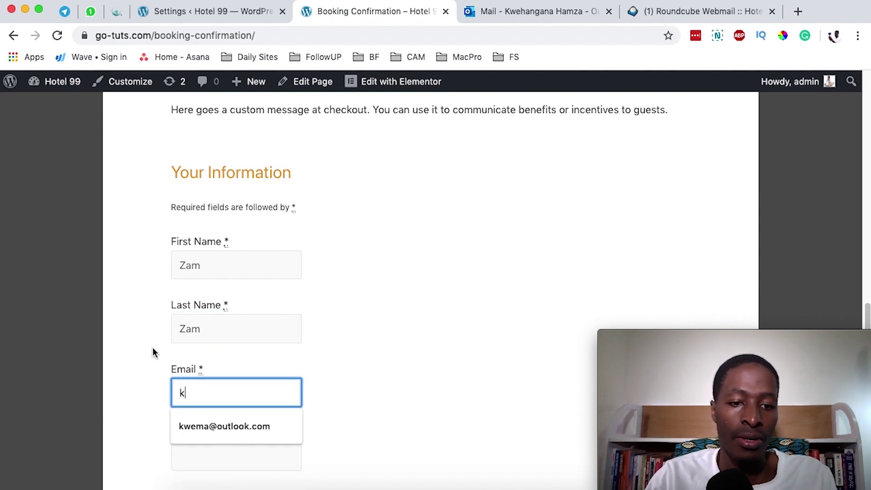
click(229, 431)
scroll(109, 412, down, 2)
scroll(109, 411, down, 1)
click(221, 354)
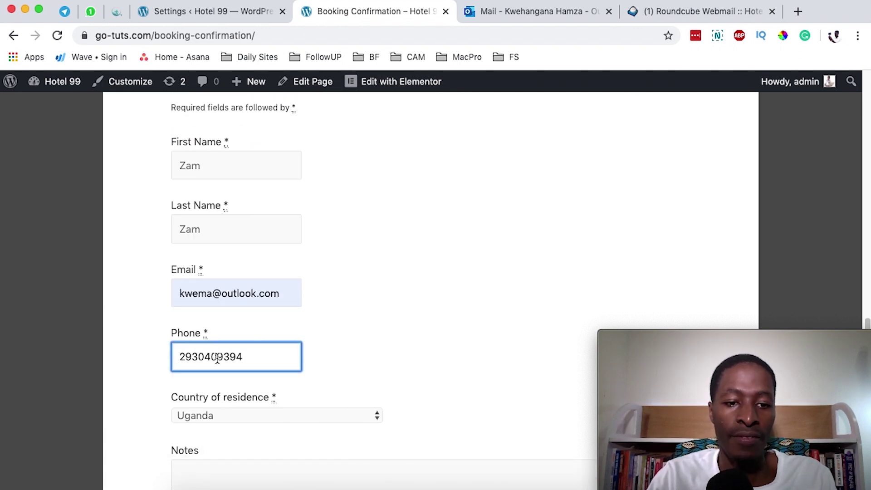
Step: Set country of residence to Tuvalu and add the note 'I'll on arriv'
scroll(167, 376, down, 4)
click(217, 322)
click(216, 309)
scroll(266, 352, down, 1)
click(271, 381)
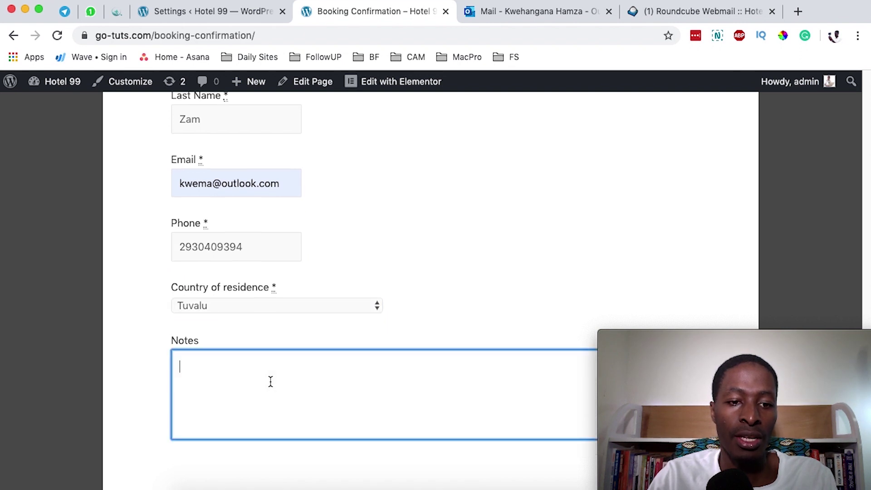
scroll(164, 378, down, 1)
text(I'll on arrival)
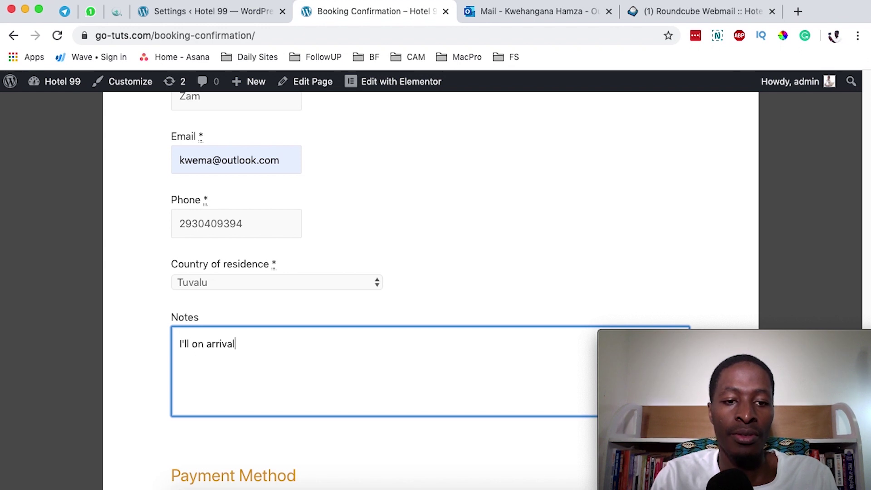
Step: Check the $244 total and submit the Pay on Arrival booking
scroll(470, 349, down, 5)
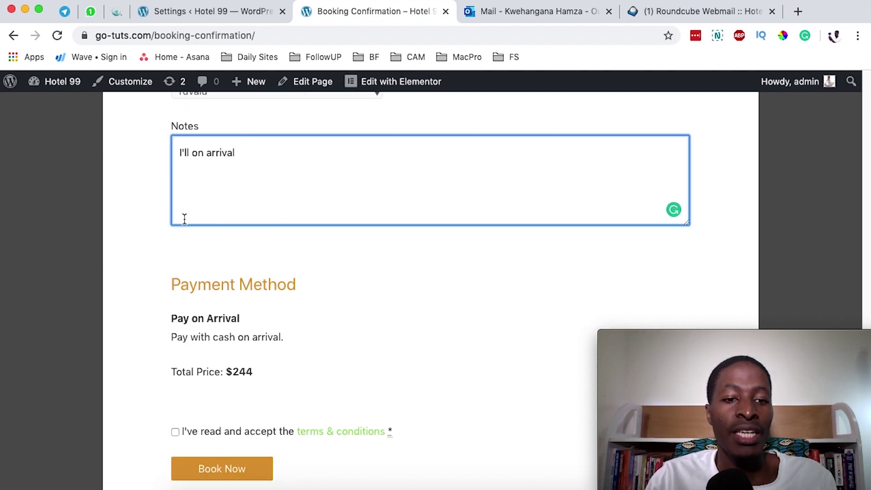
scroll(392, 385, down, 1)
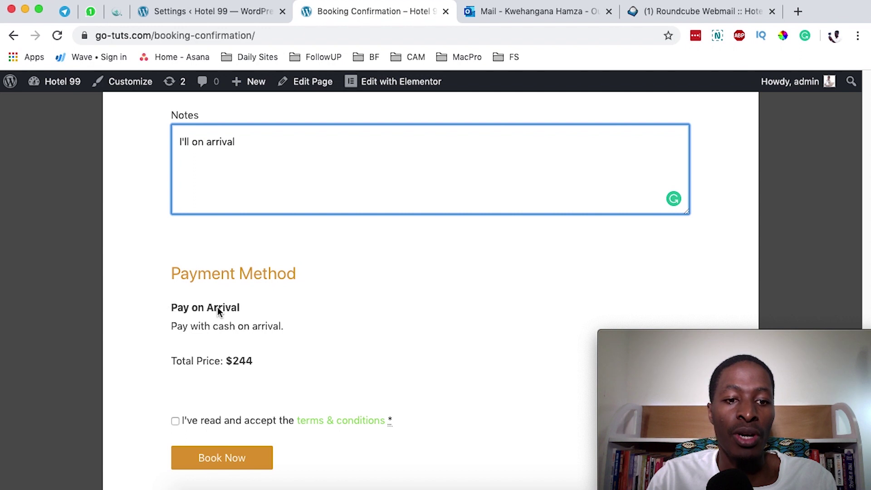
drag(206, 365, 265, 362)
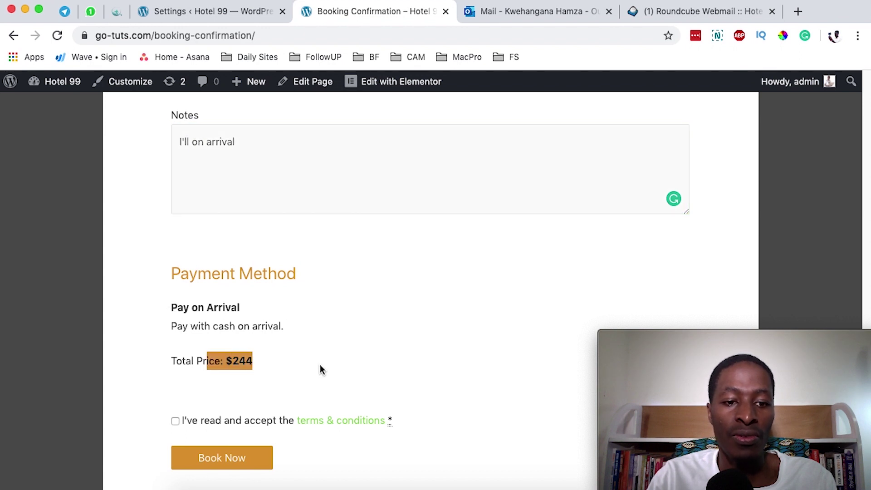
click(226, 459)
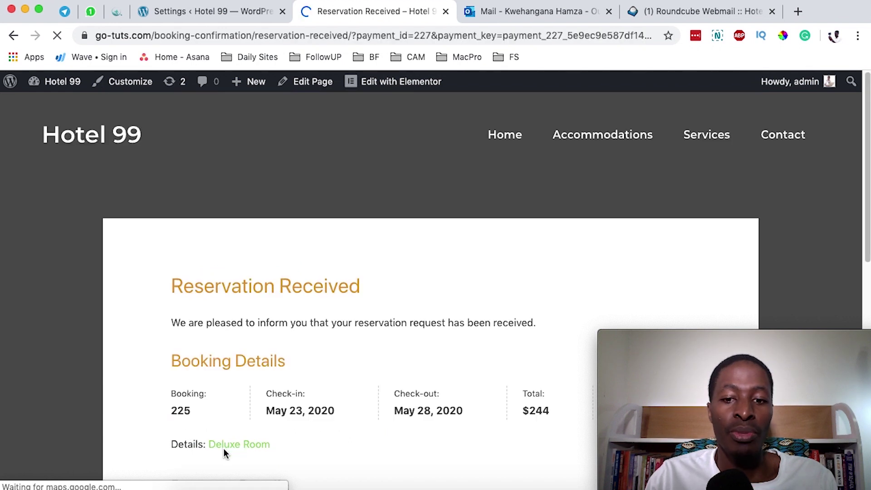
scroll(224, 448, down, 5)
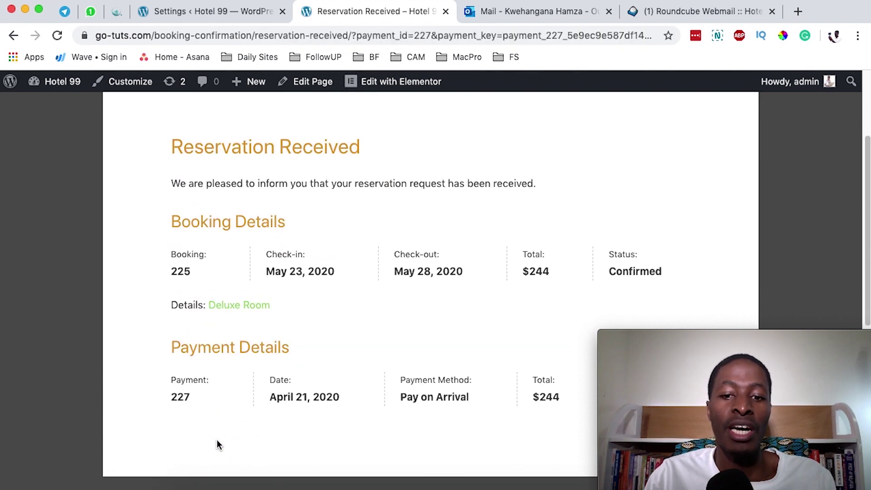
scroll(220, 436, down, 3)
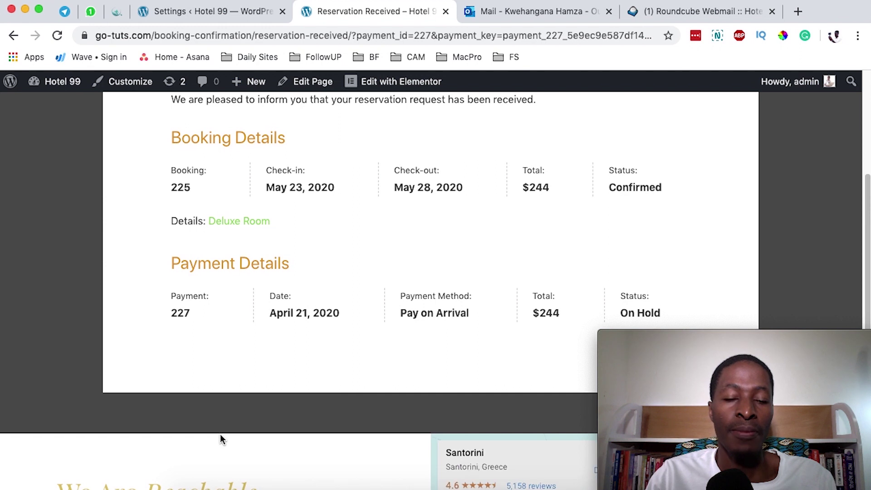
scroll(219, 433, up, 2)
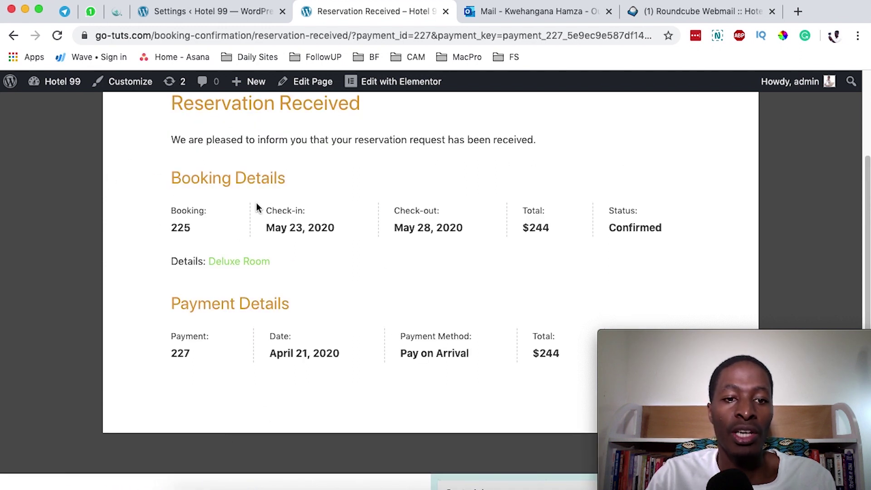
scroll(166, 250, down, 4)
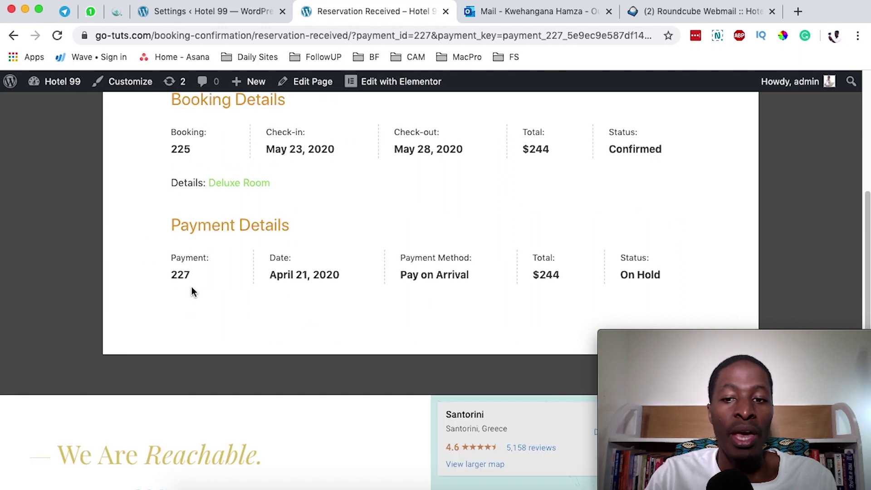
drag(663, 275, 618, 276)
click(589, 280)
drag(466, 278, 418, 275)
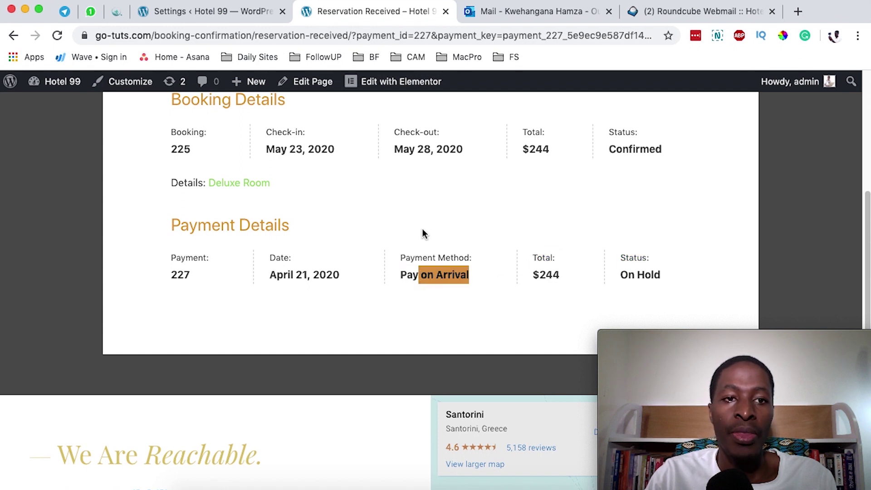
Step: Open booking #225's Edit Booking page from the All Bookings list
click(192, 12)
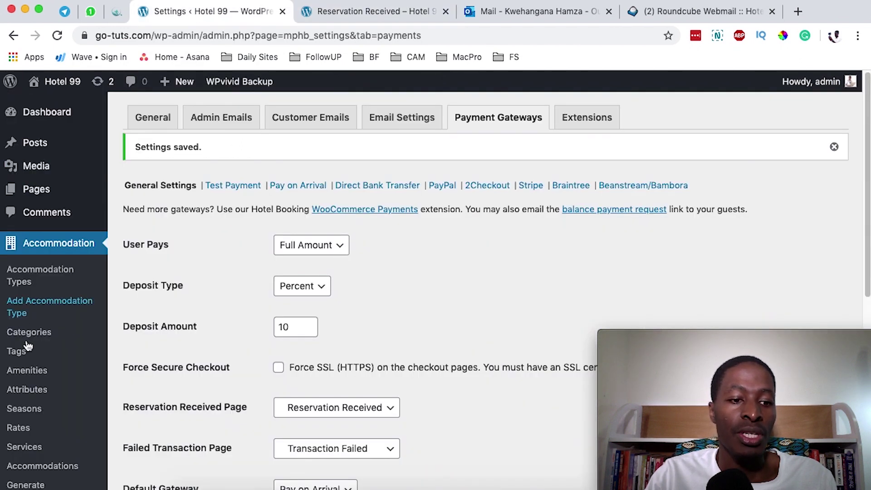
scroll(41, 352, down, 5)
mouse_move(104, 358)
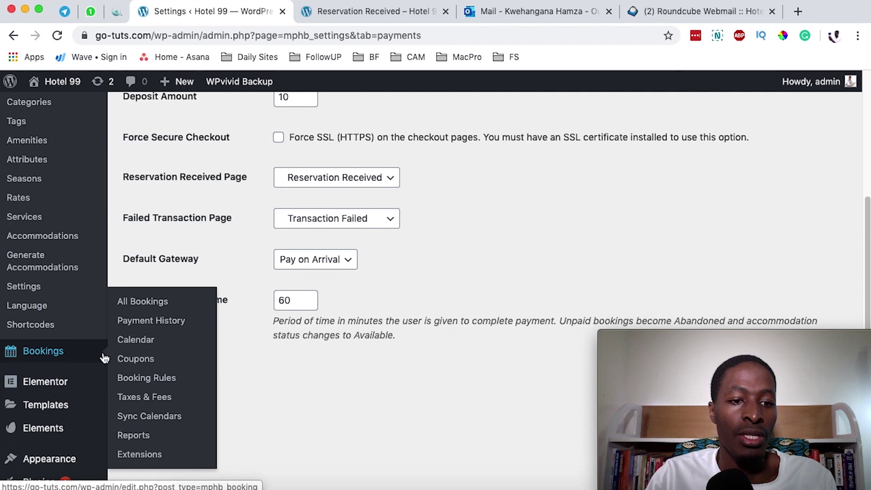
click(142, 301)
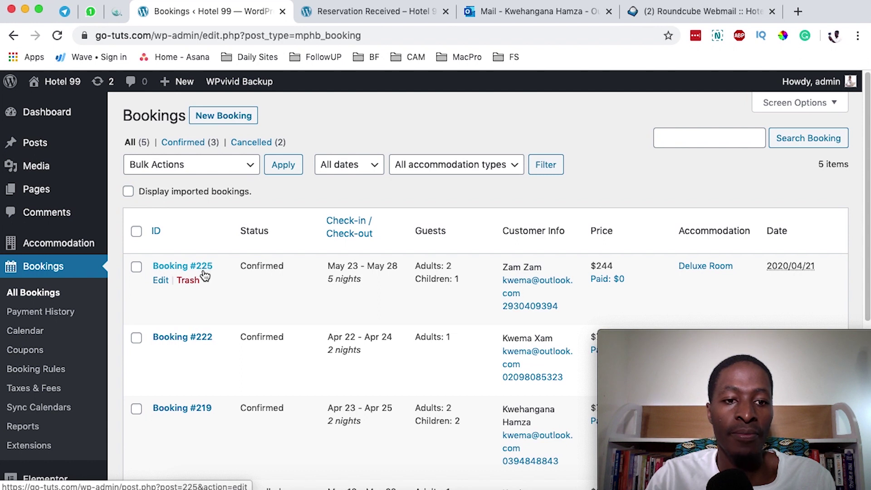
click(159, 281)
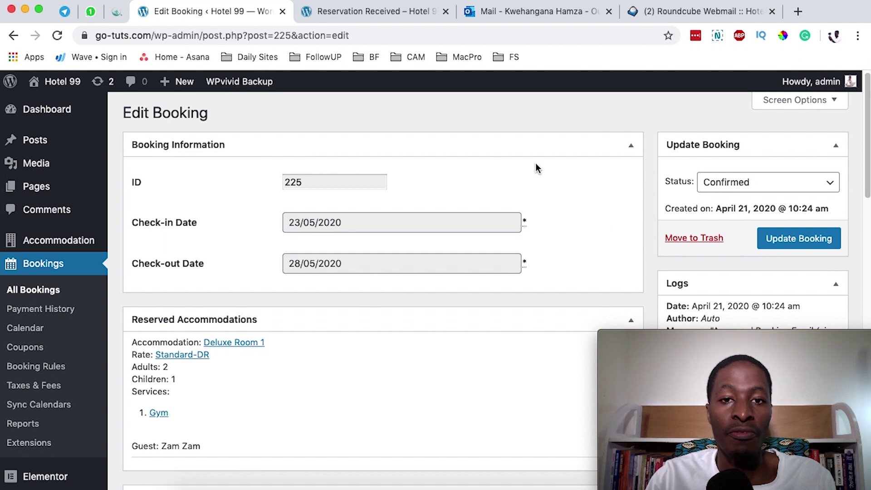
Step: Check that the guest's reservation confirmation page shows the booking as Confirmed
click(380, 14)
scroll(429, 203, up, 2)
scroll(545, 211, down, 1)
drag(670, 222, 592, 226)
Step: Review booking #225's payment table: payment #227 on hold, $0 paid, $244 still due
click(227, 11)
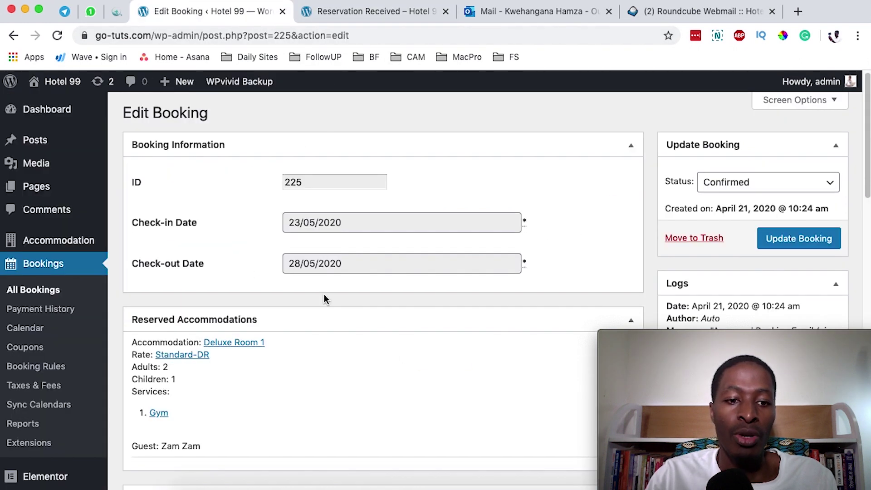
scroll(324, 294, down, 10)
scroll(324, 294, down, 10)
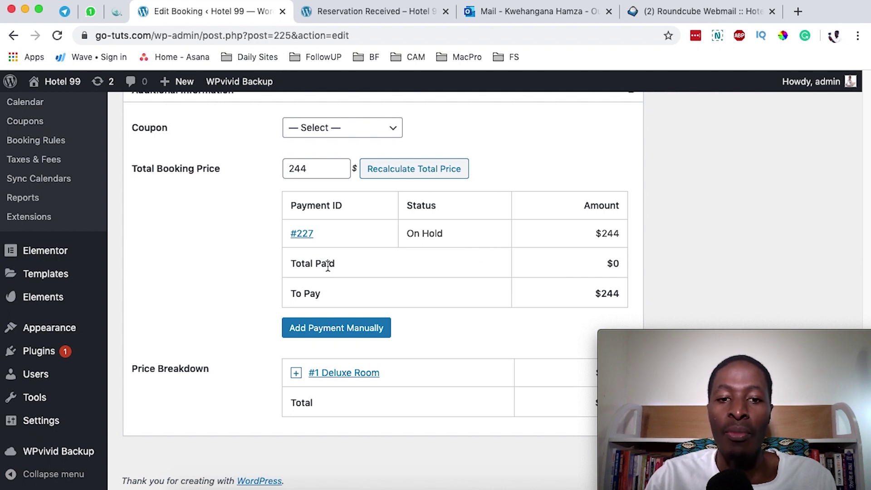
drag(294, 266, 418, 269)
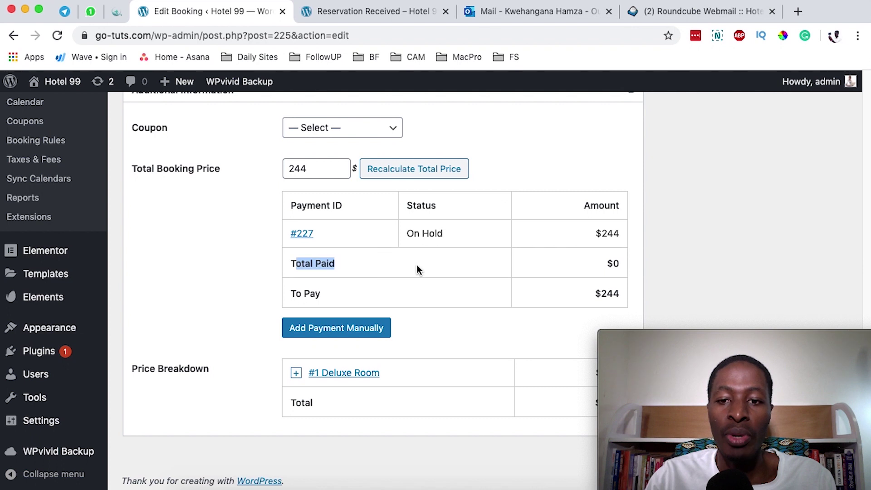
click(304, 296)
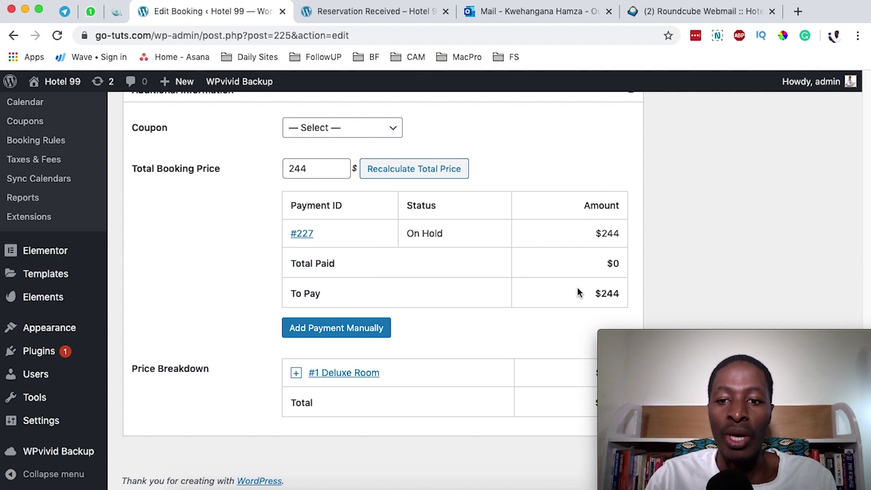
scroll(585, 291, up, 15)
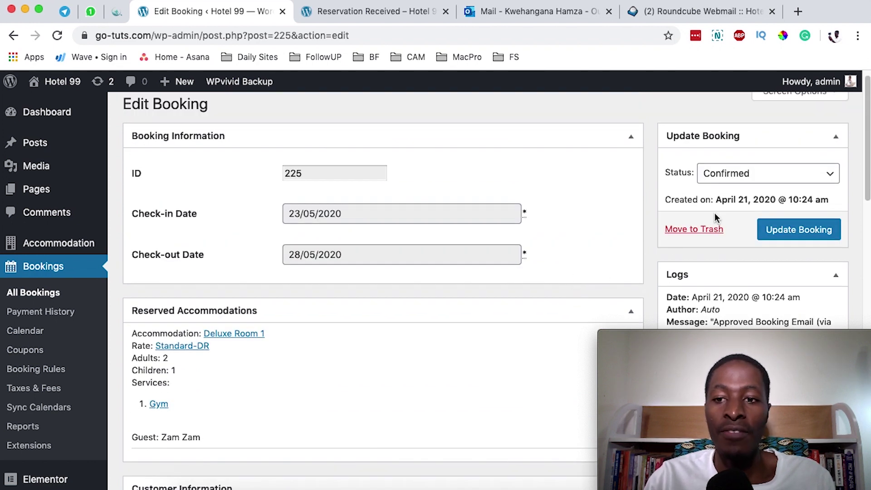
scroll(298, 192, down, 15)
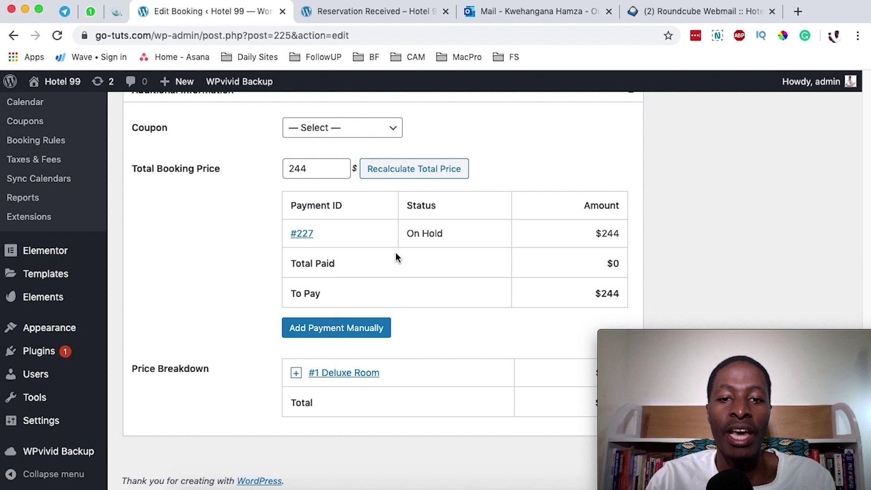
Step: Start a manual payment for booking #225, keeping Manual Payment as the gateway
click(352, 332)
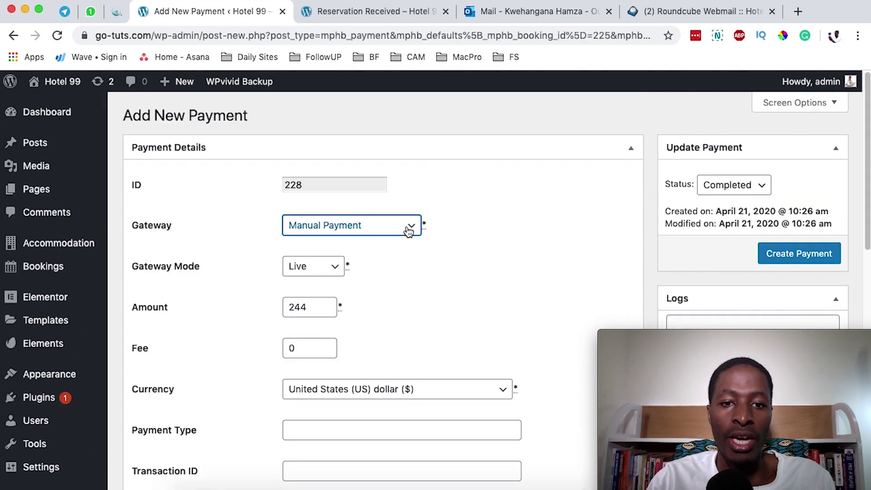
click(192, 245)
key(Tab)
click(380, 229)
click(368, 225)
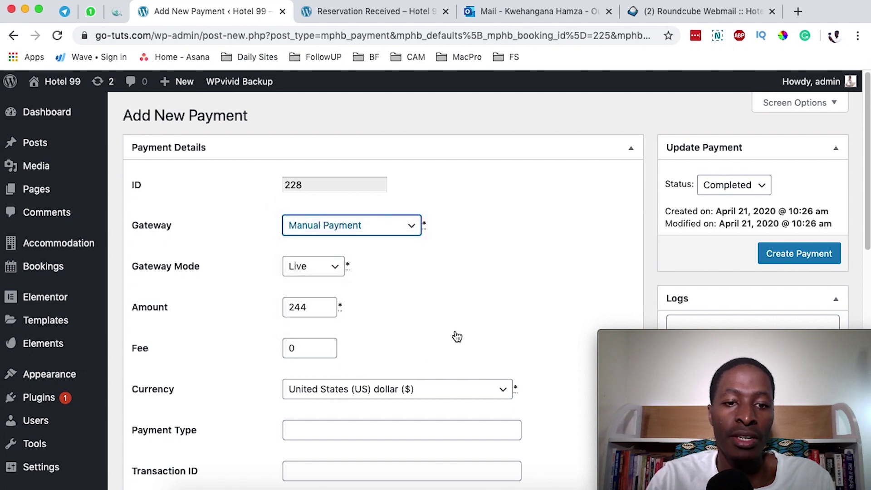
Step: Create payment #228 with amount 244, fee 0 and status Completed
scroll(409, 333, down, 1)
drag(311, 291, 266, 290)
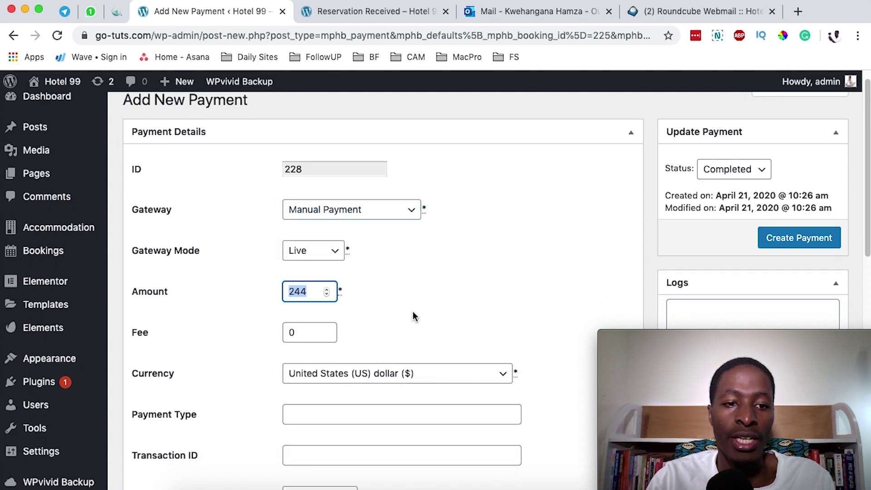
scroll(413, 314, down, 1)
scroll(412, 310, down, 5)
drag(322, 215, 259, 219)
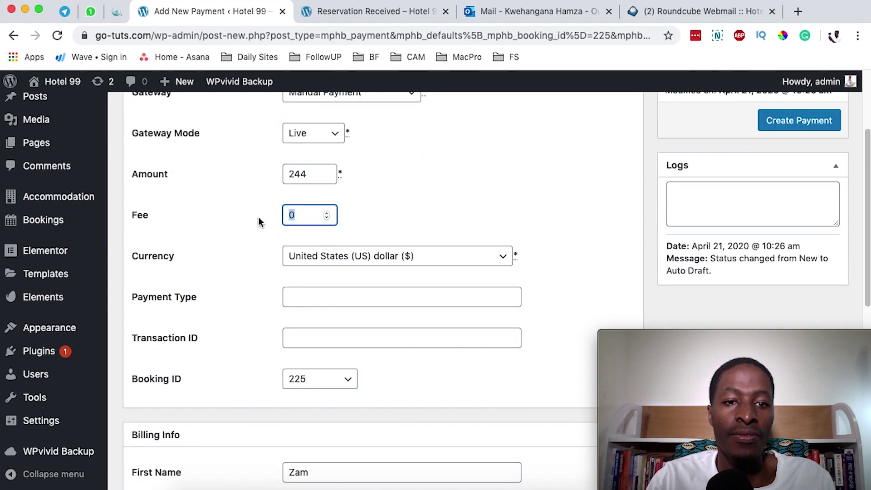
scroll(256, 235, up, 4)
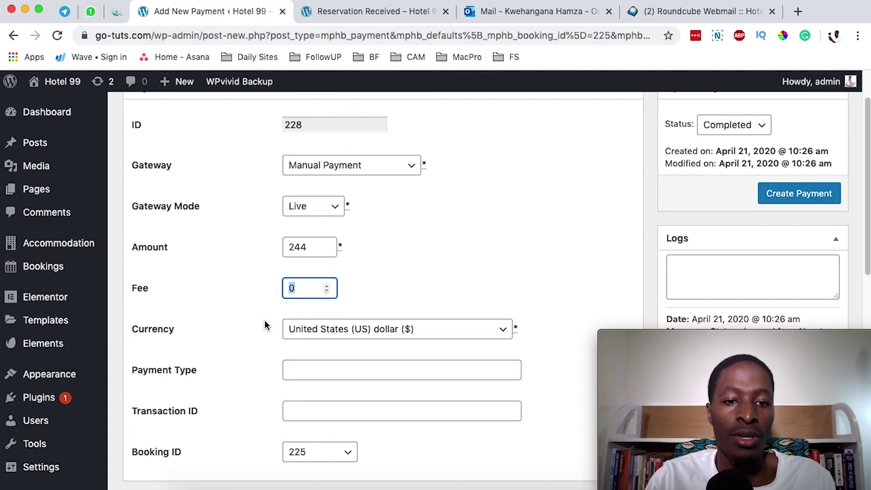
scroll(265, 320, down, 6)
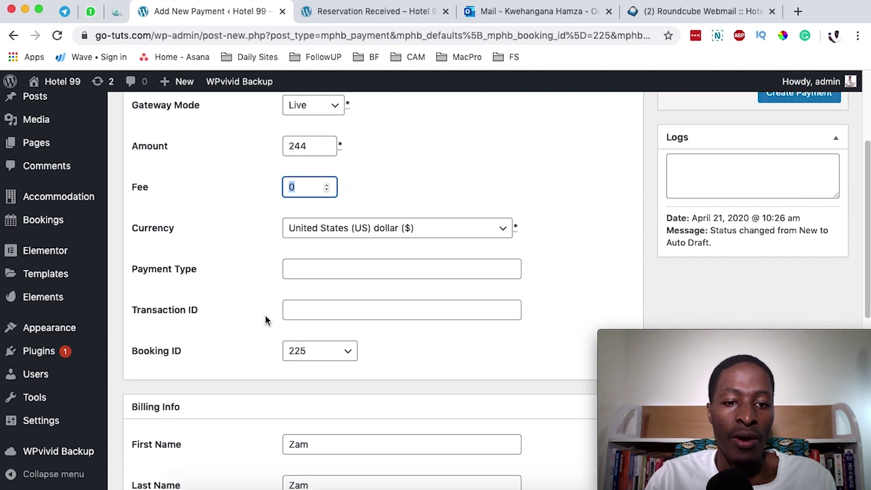
scroll(336, 305, down, 2)
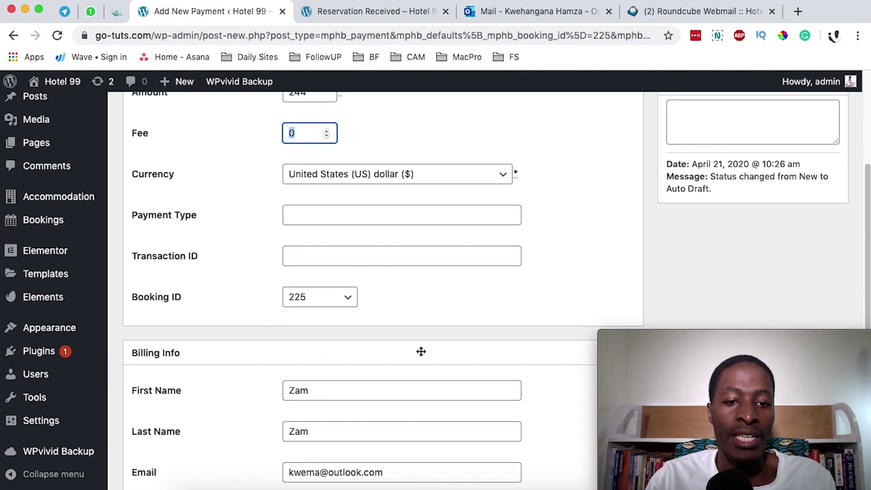
scroll(420, 352, down, 18)
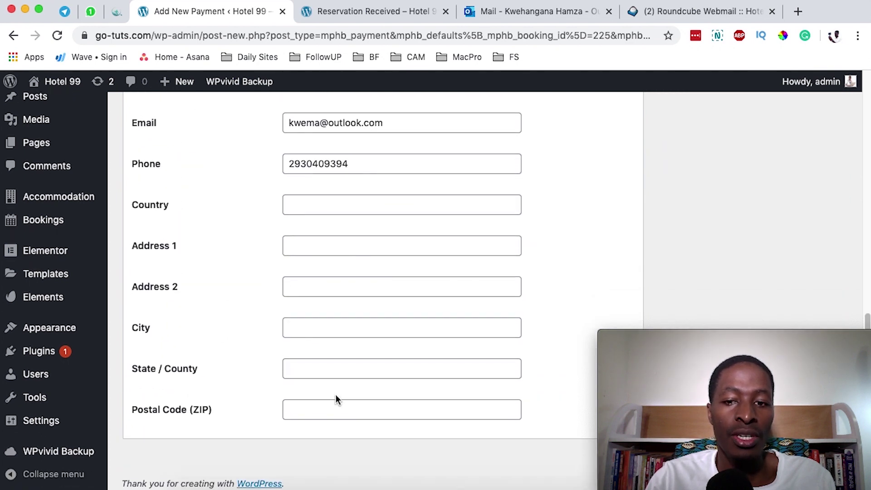
key(super+a)
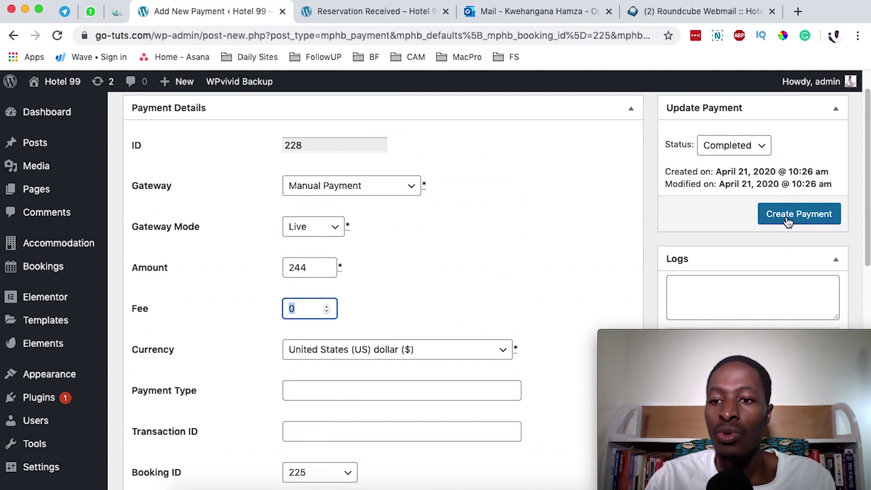
click(788, 220)
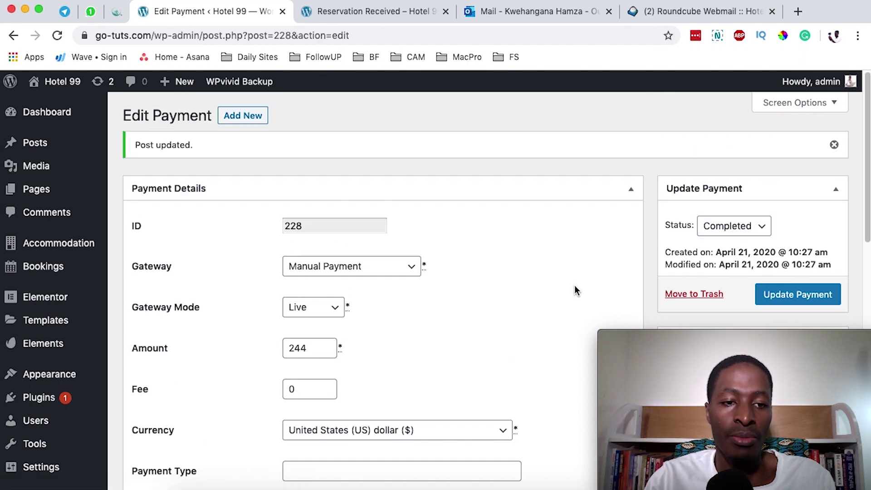
scroll(68, 335, down, 3)
Step: Reopen booking #225 and verify payment #228 is Completed with $244 paid
mouse_move(29, 272)
click(151, 272)
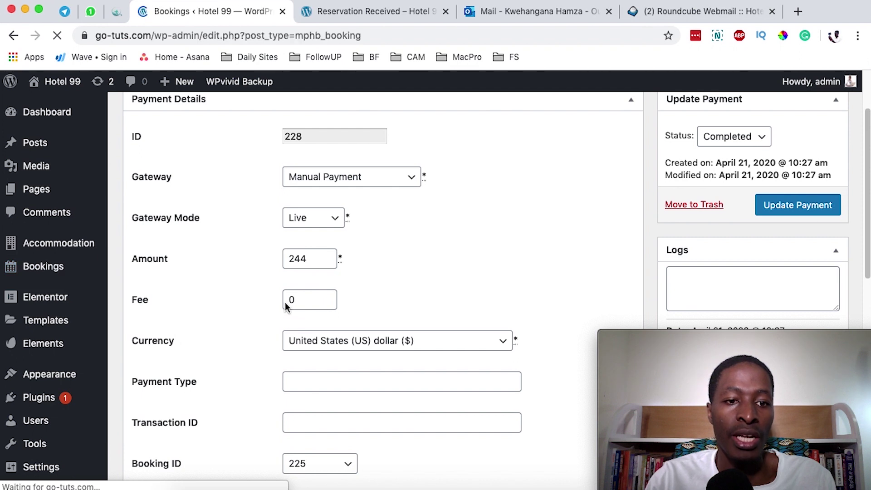
click(160, 281)
scroll(428, 310, down, 10)
scroll(426, 312, up, 3)
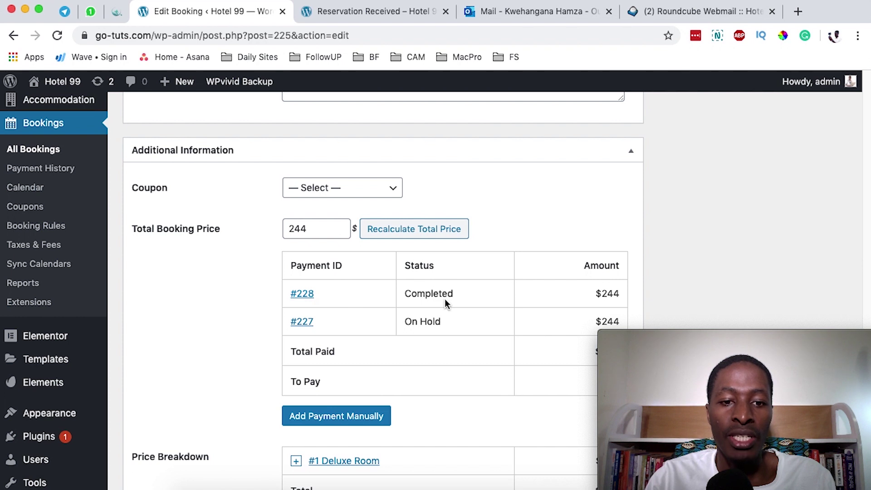
scroll(445, 303, down, 1)
drag(420, 312, 460, 311)
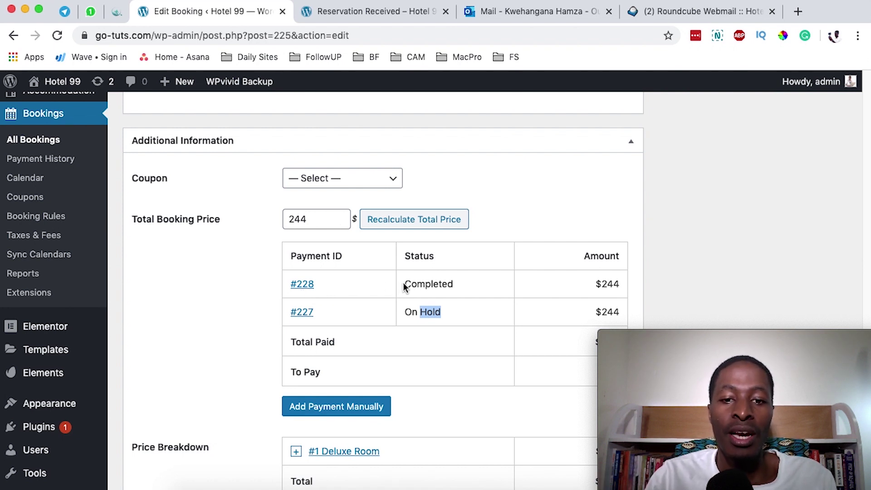
scroll(422, 292, down, 1)
click(440, 303)
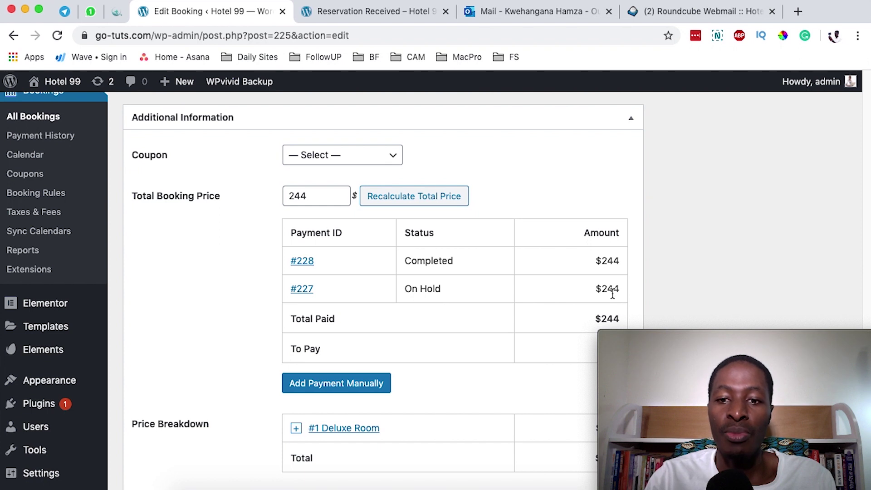
drag(607, 259, 637, 263)
scroll(564, 295, down, 1)
click(433, 311)
drag(615, 313, 642, 299)
click(710, 258)
Step: Return to the bookings list, where booking #225 shows $244 of $244 paid
scroll(708, 259, up, 3)
scroll(706, 264, up, 15)
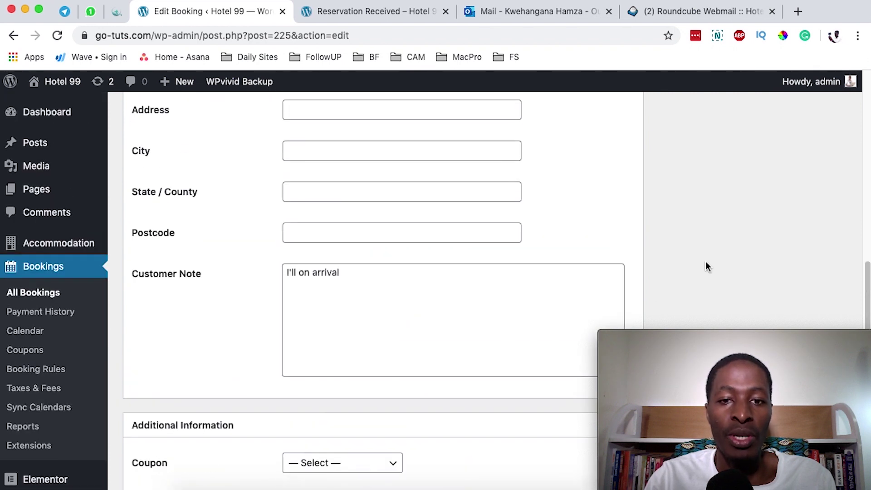
scroll(649, 261, up, 4)
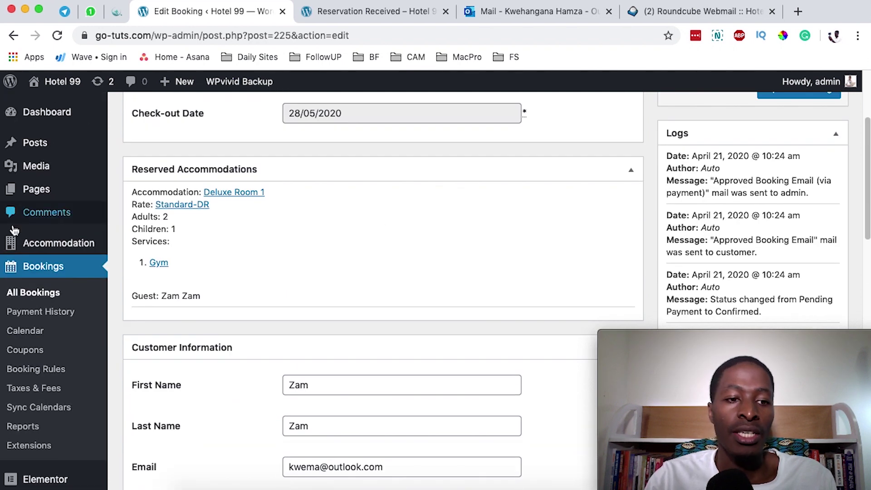
click(21, 294)
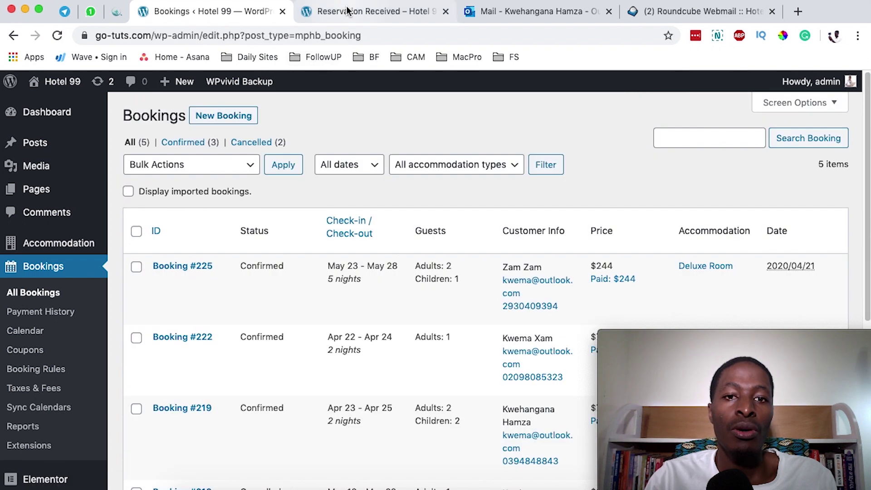
click(345, 13)
click(204, 13)
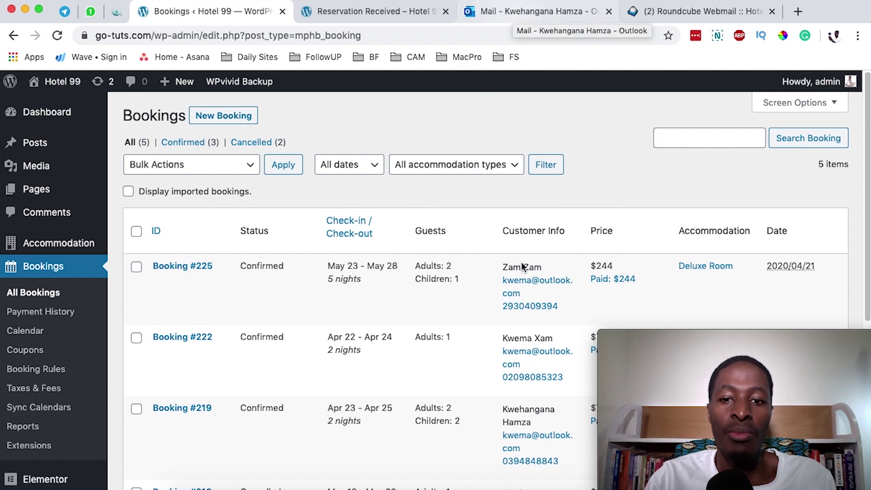
Step: Open and read through the booking #225 approval email in Outlook
click(514, 14)
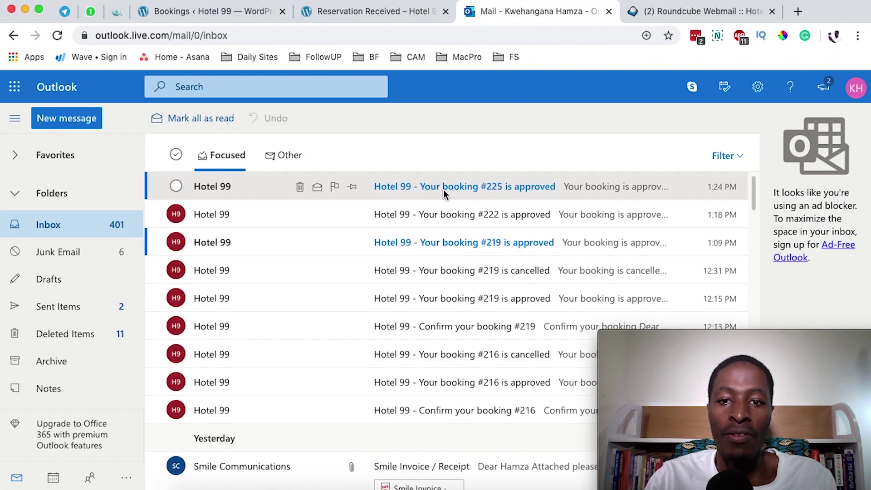
click(473, 186)
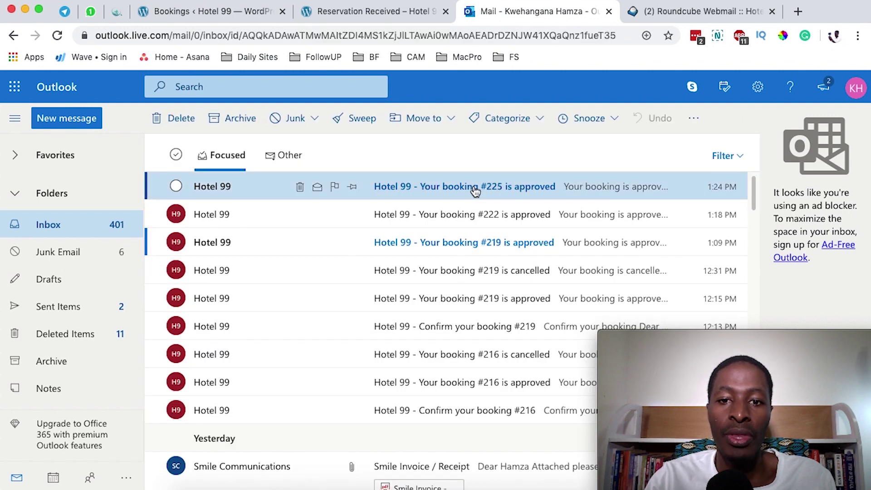
scroll(345, 378, down, 3)
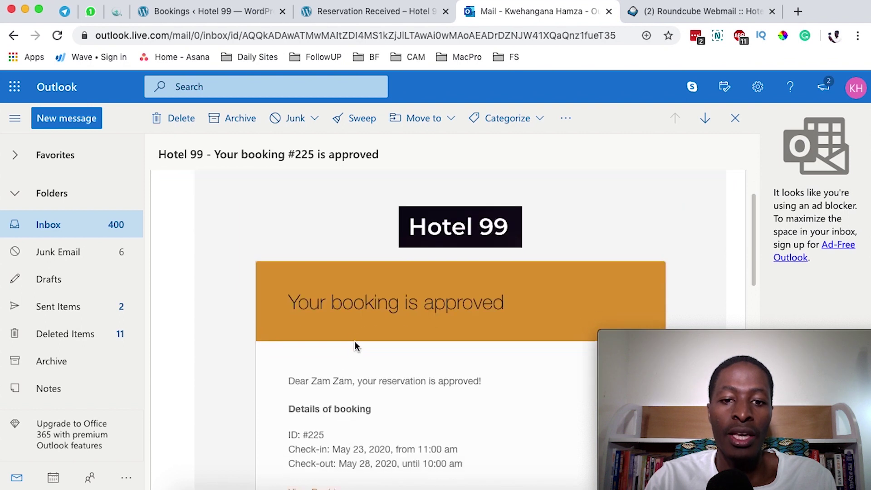
scroll(460, 304, down, 4)
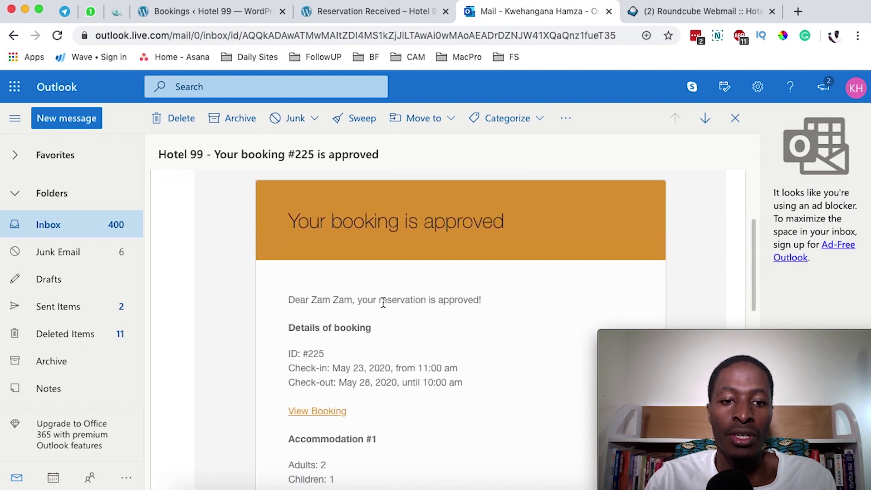
scroll(381, 330, down, 1)
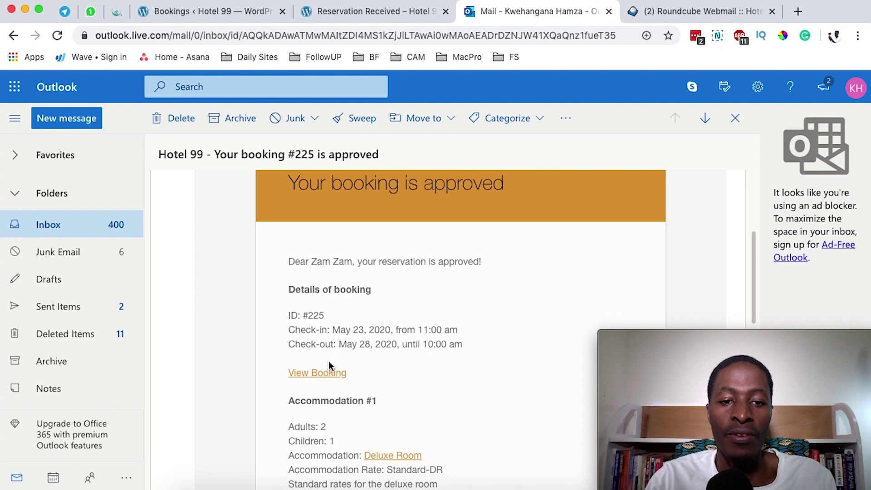
scroll(330, 363, down, 4)
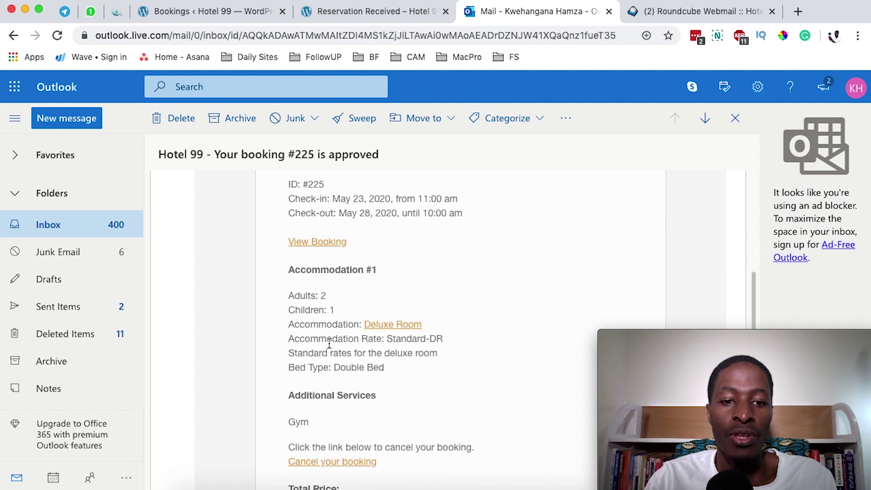
scroll(329, 345, down, 2)
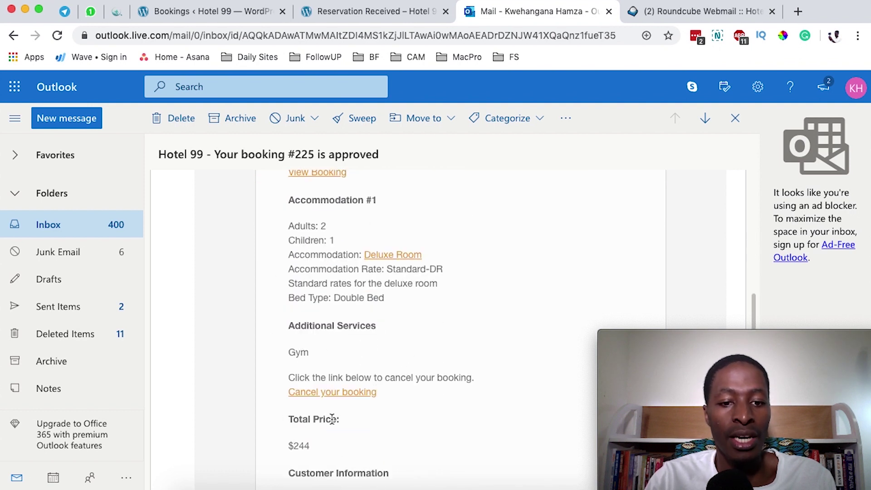
scroll(358, 423, down, 3)
scroll(389, 410, down, 3)
scroll(390, 404, up, 10)
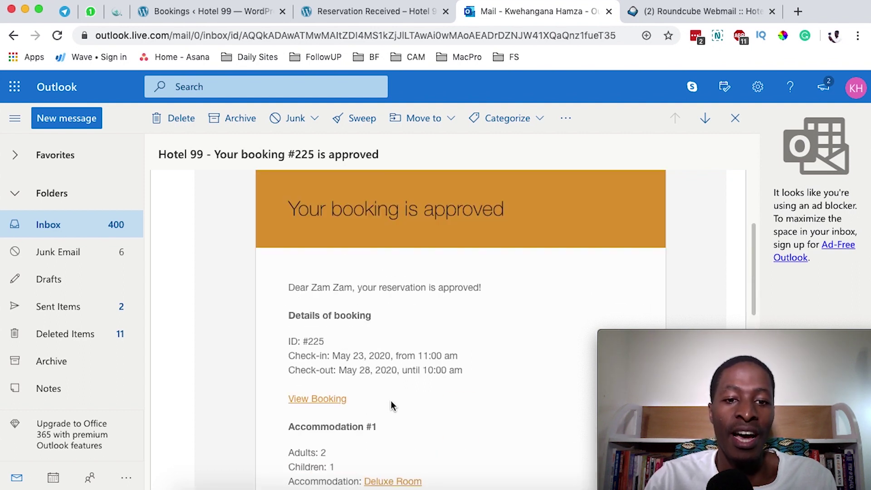
Step: Check the Booking Confirmed page linked from the email, then close it
click(325, 403)
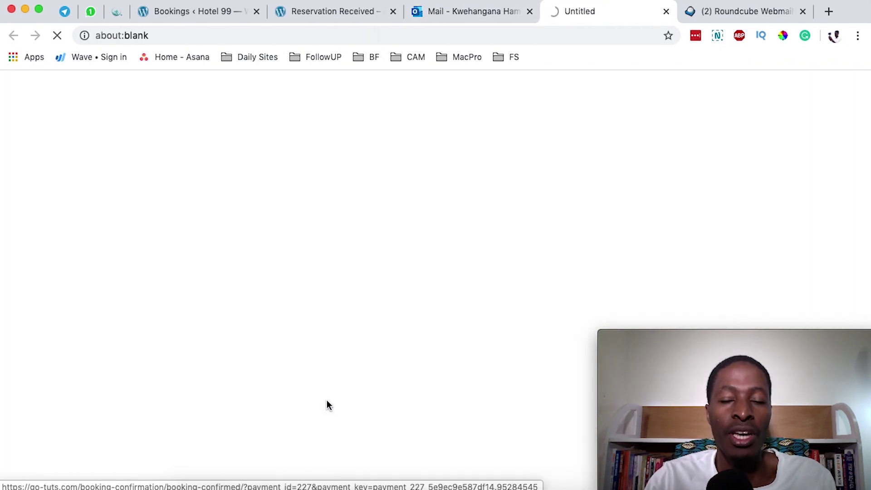
scroll(335, 393, down, 3)
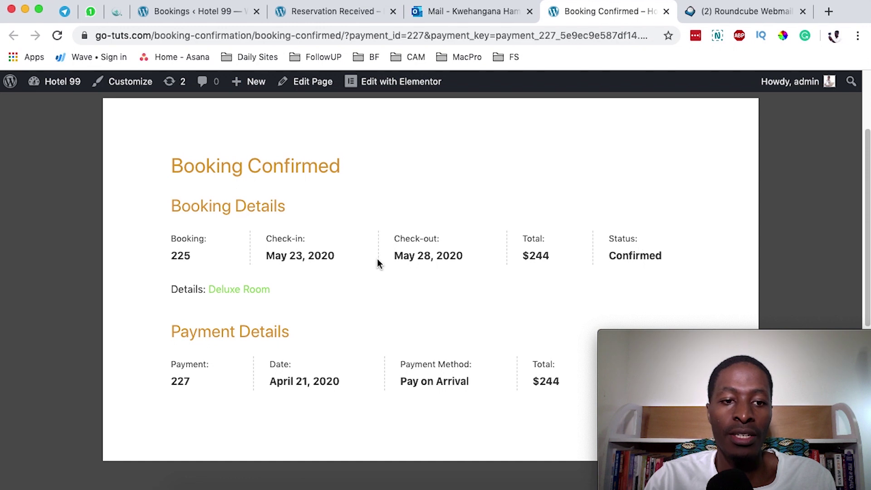
scroll(198, 281, down, 5)
key(super+w)
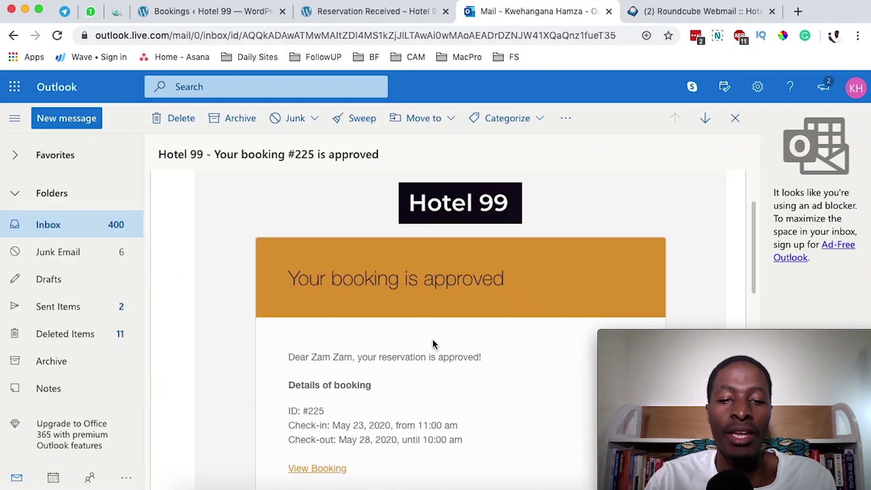
scroll(431, 343, up, 2)
scroll(326, 363, down, 4)
scroll(374, 348, down, 3)
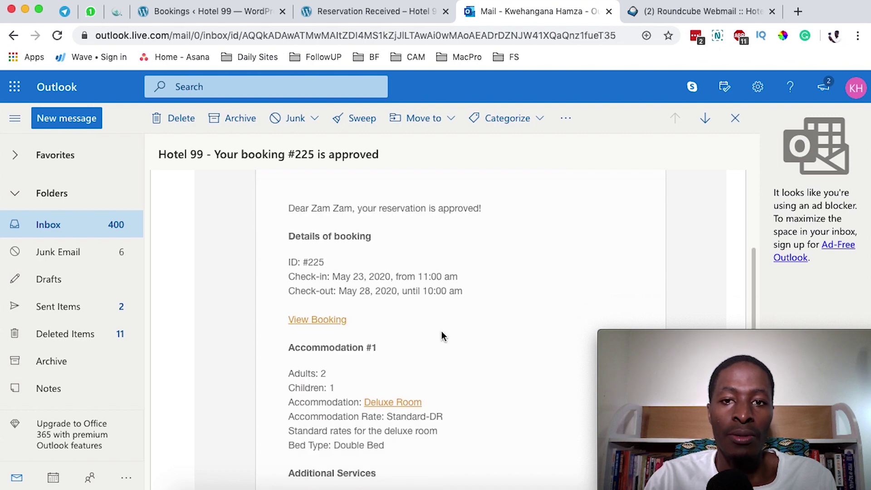
scroll(458, 343, up, 2)
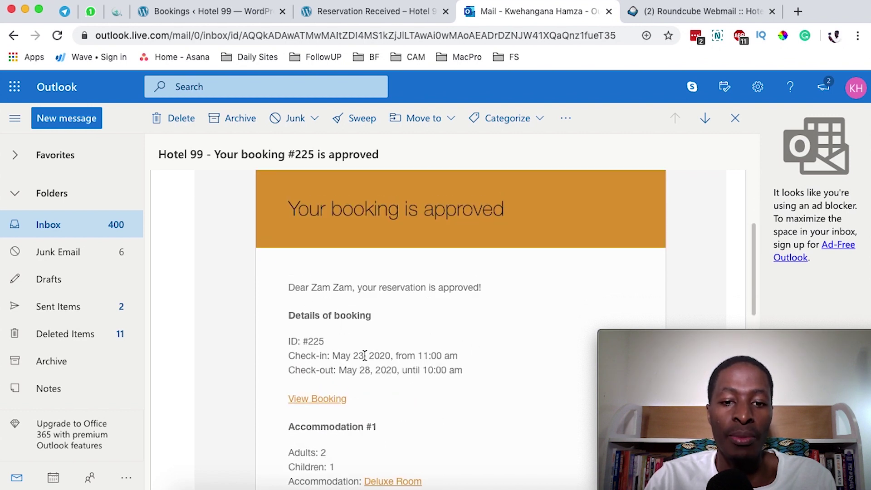
scroll(365, 356, down, 5)
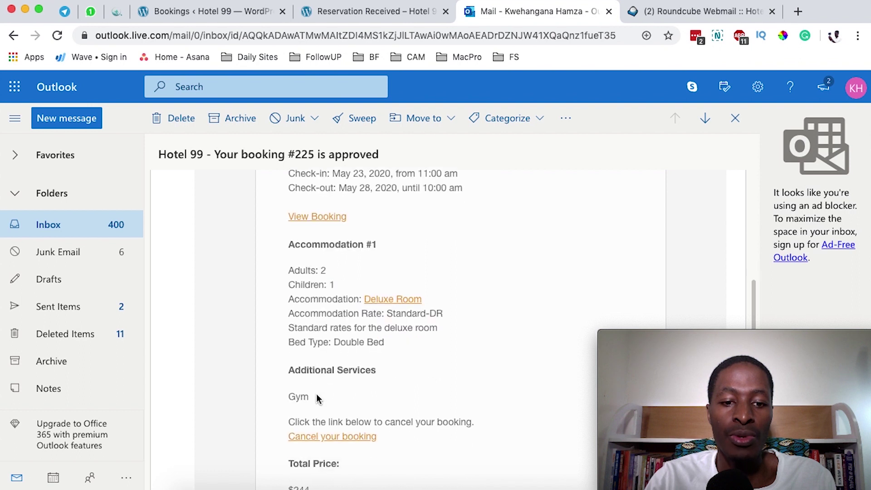
key(ctrl+Tab)
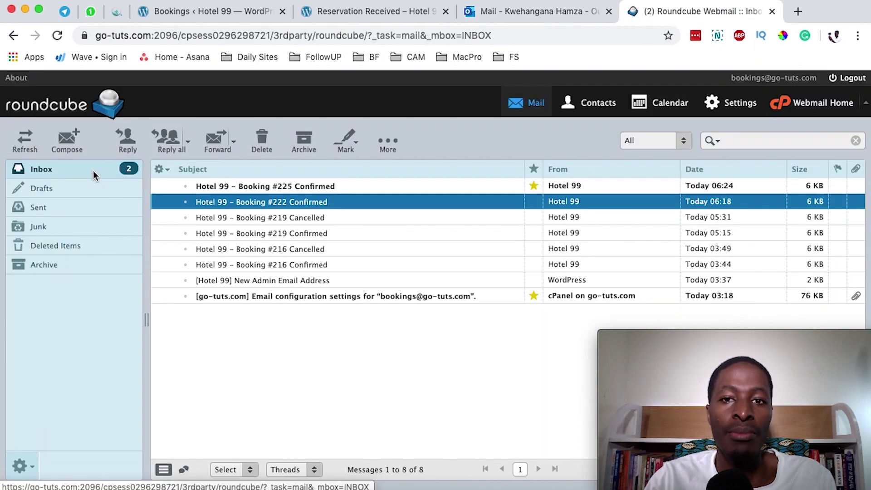
Step: Read the 'Hotel 99 – Booking #225 Confirmed' email listing payment #227 of $244 via Pay on Arrival
double_click(286, 186)
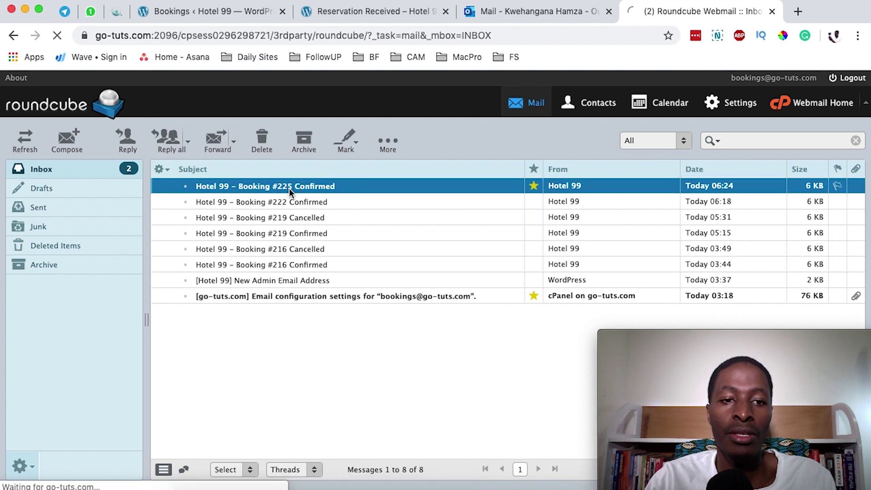
scroll(371, 343, down, 5)
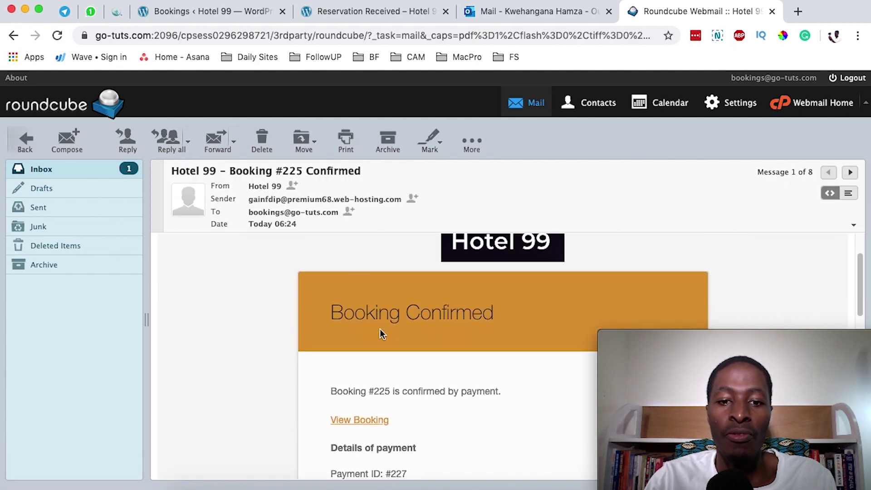
scroll(386, 312, down, 4)
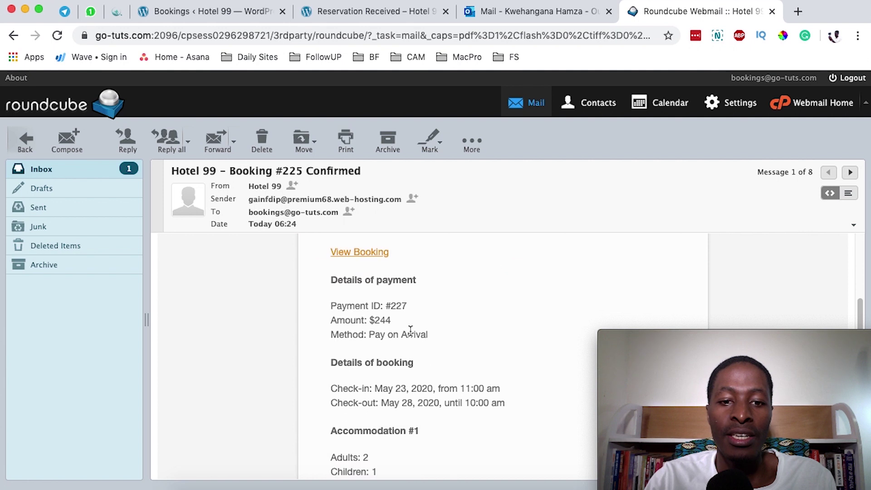
scroll(397, 364, down, 9)
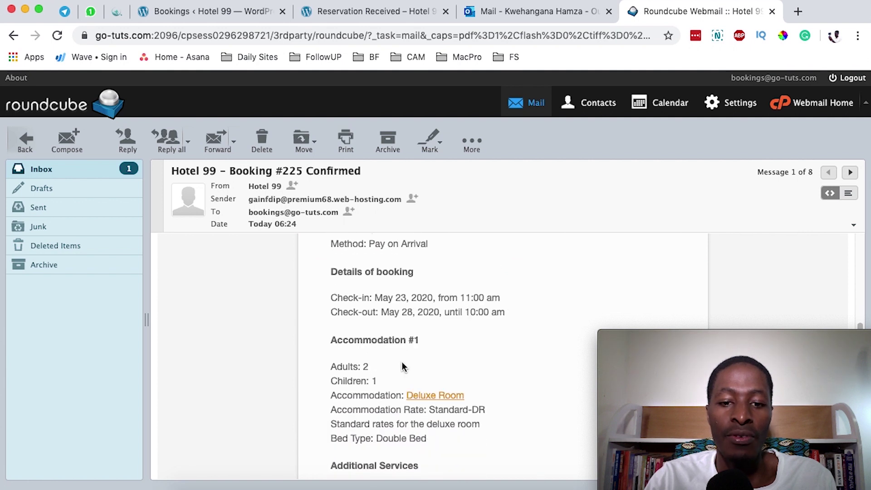
scroll(402, 360, down, 4)
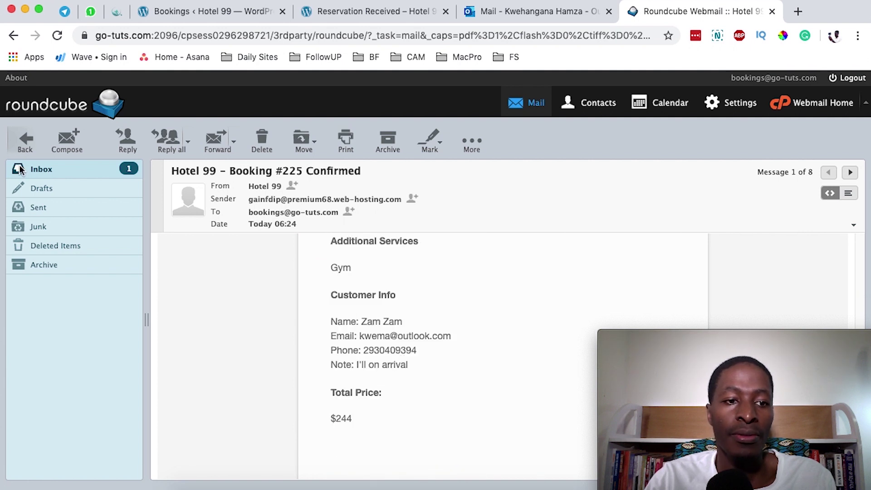
key(super+4)
Step: Tick Enable in the Direct Bank Transfer gateway settings and save changes
mouse_move(102, 253)
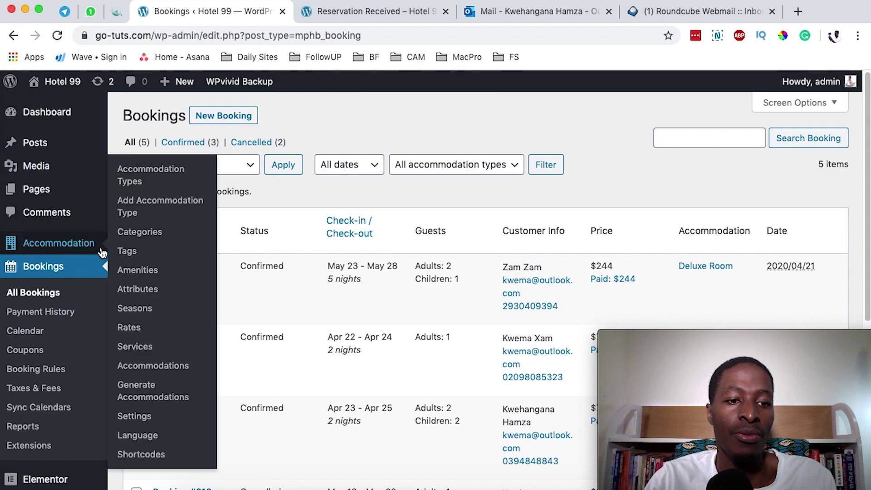
click(144, 418)
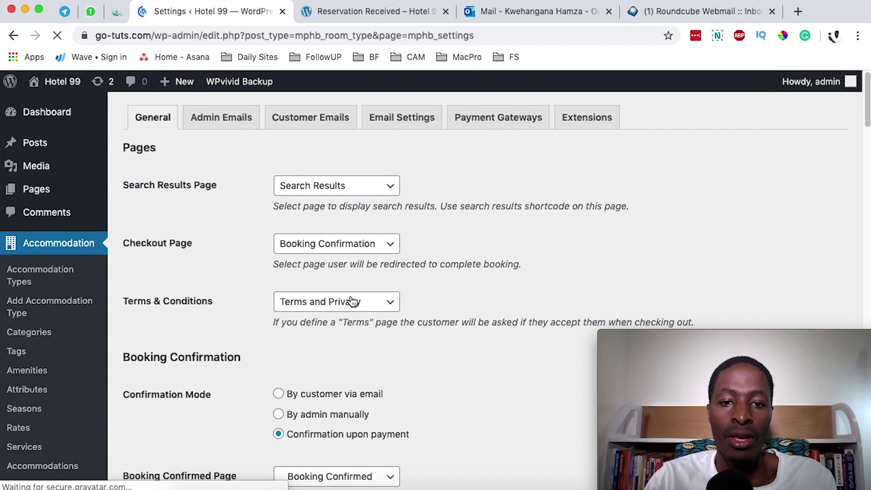
click(497, 118)
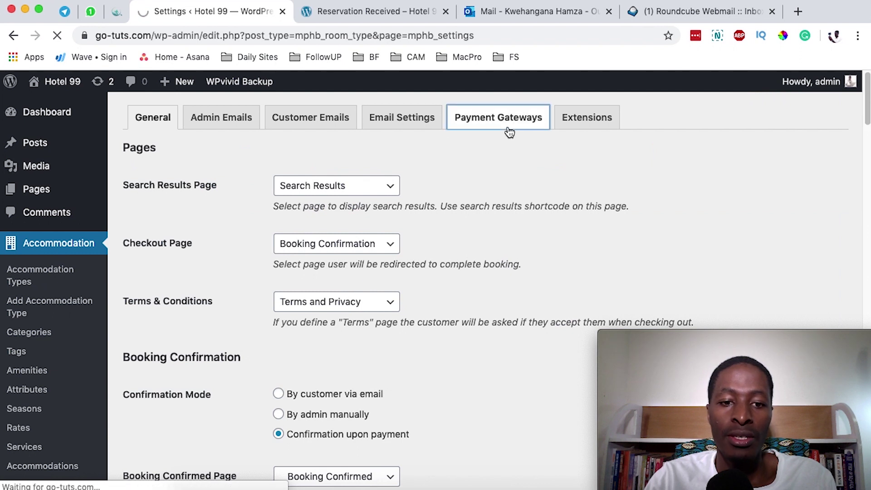
click(373, 146)
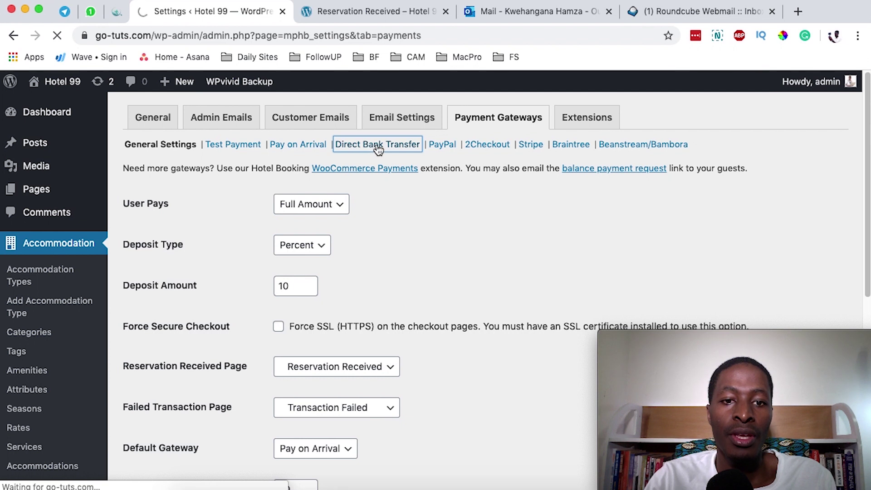
click(286, 176)
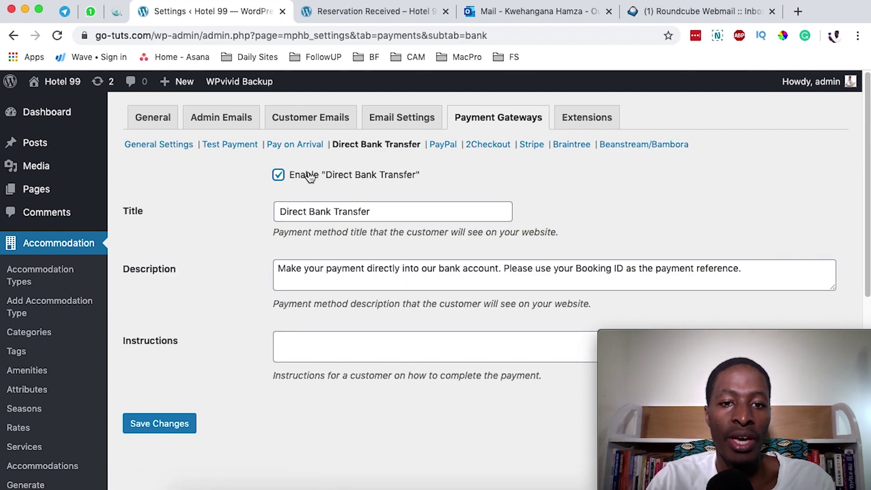
drag(417, 215, 237, 211)
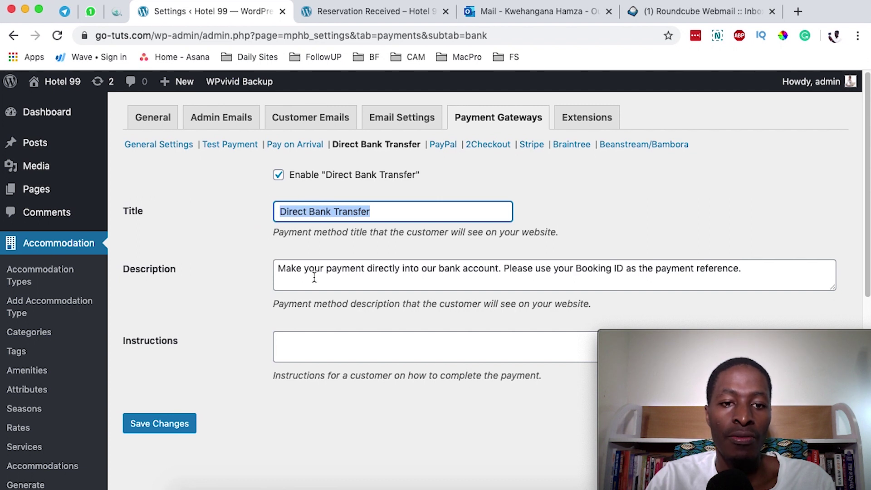
drag(723, 268, 780, 266)
click(770, 270)
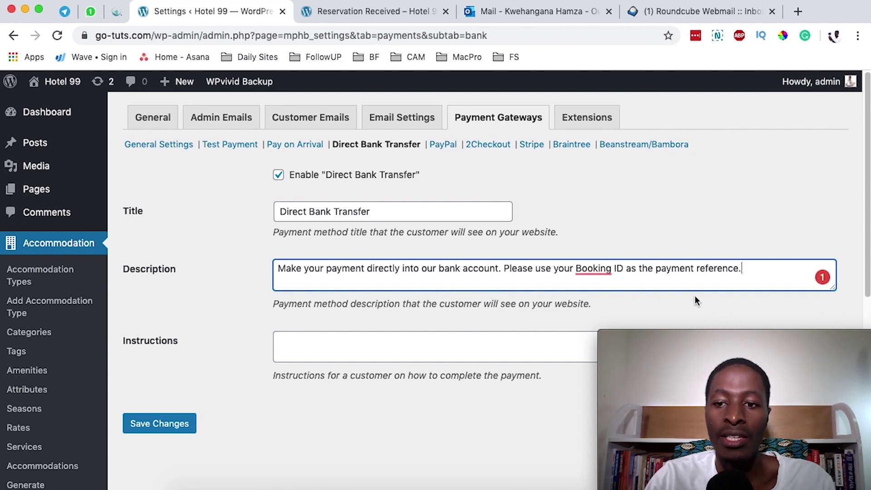
scroll(719, 282, down, 2)
click(309, 306)
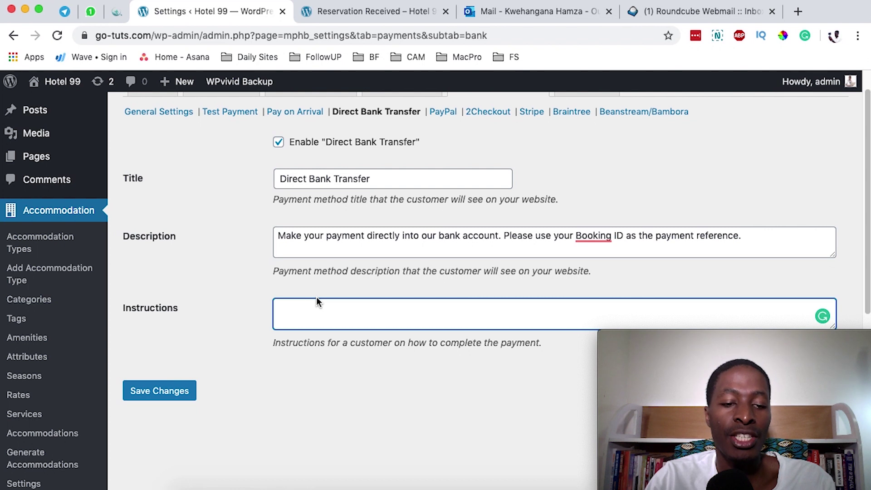
click(163, 392)
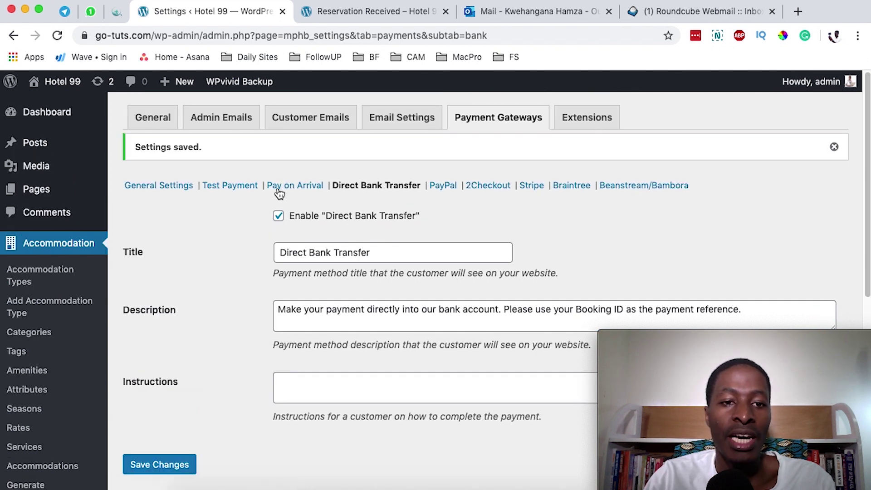
Step: Compare with the Pay on Arrival gateway settings, then view the general payment settings
click(285, 186)
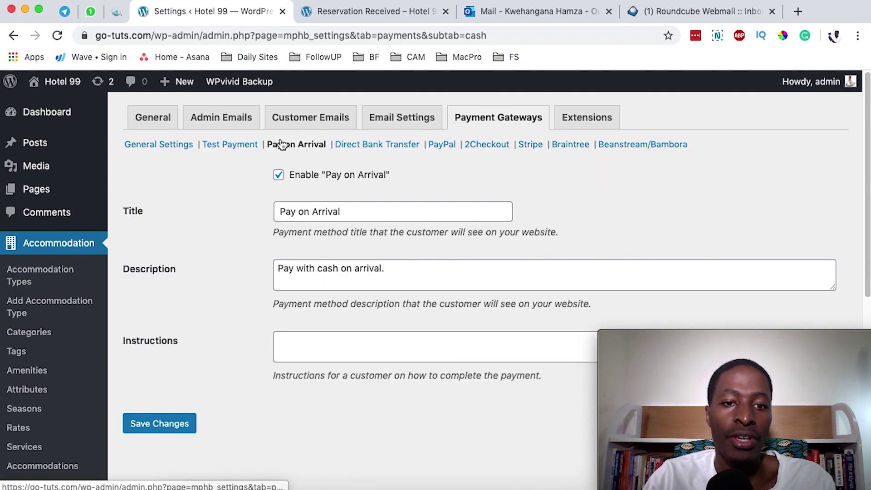
click(357, 149)
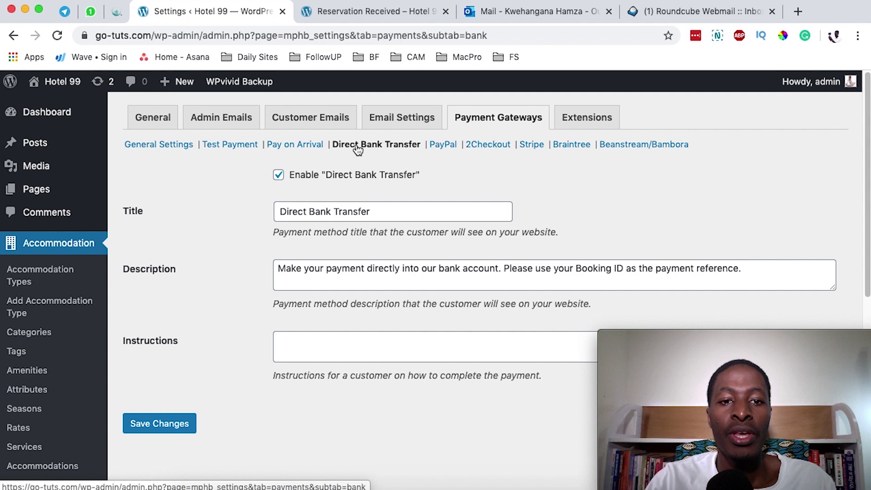
click(168, 146)
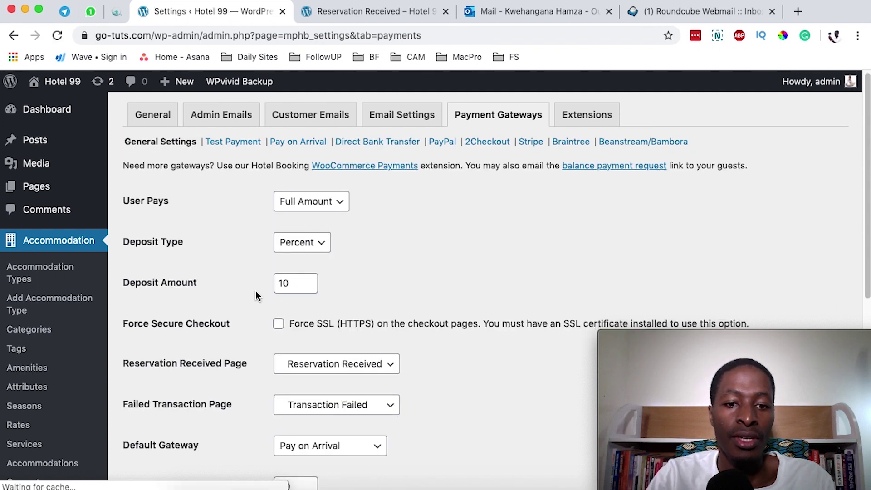
Step: Save Direct Bank Transfer as the Default Gateway and reload the Hotel 99 front end
scroll(254, 290, down, 5)
scroll(261, 281, up, 3)
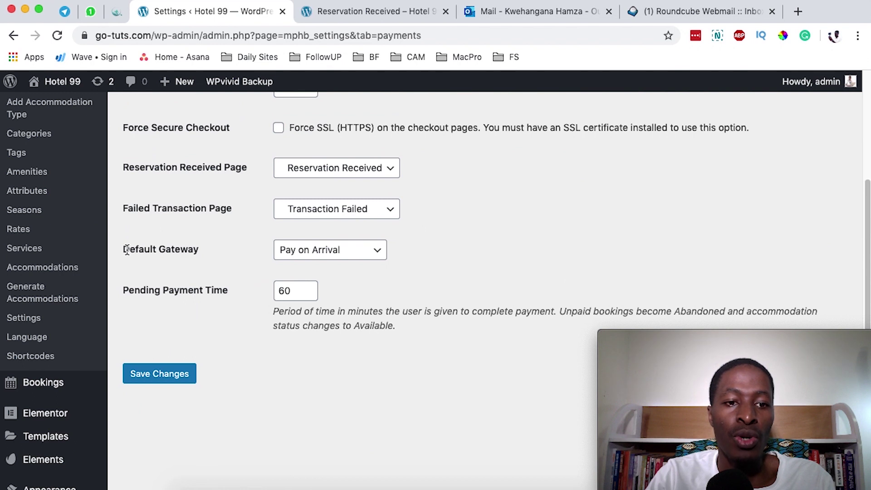
click(288, 254)
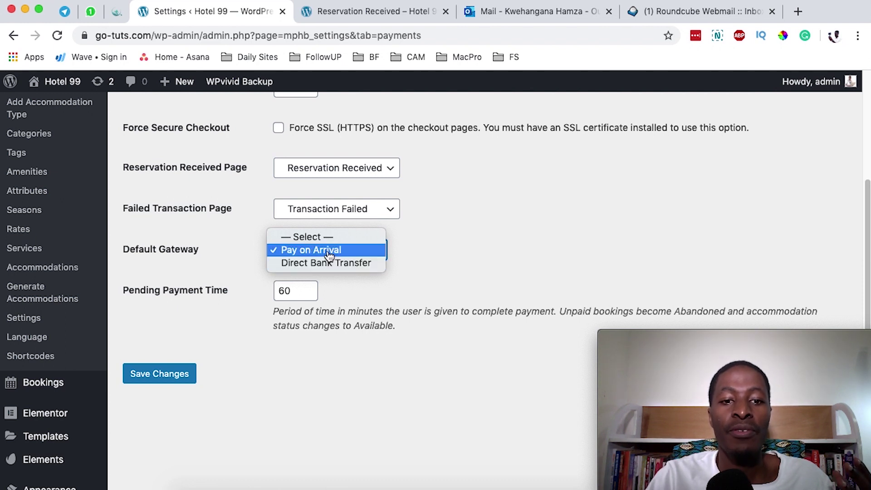
click(333, 264)
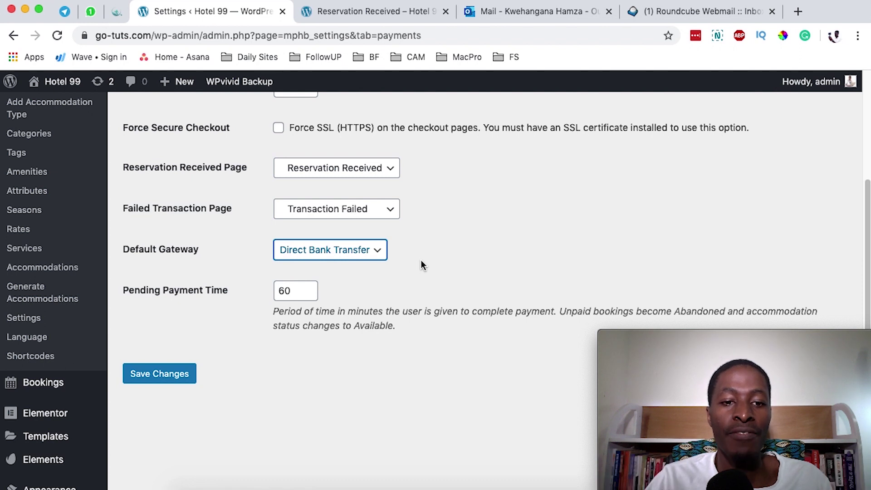
click(167, 381)
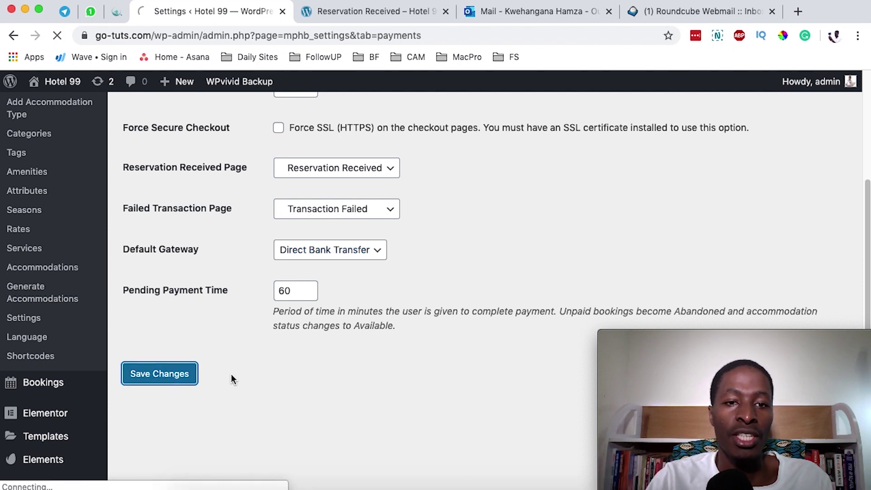
click(358, 13)
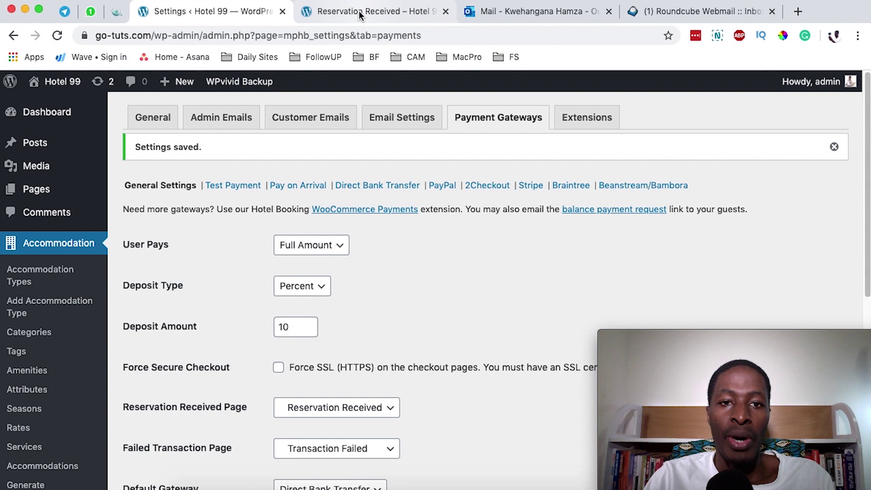
key(super+r)
Step: Search rooms for 24–26 June 2020 and reserve the Standard Room
click(155, 145)
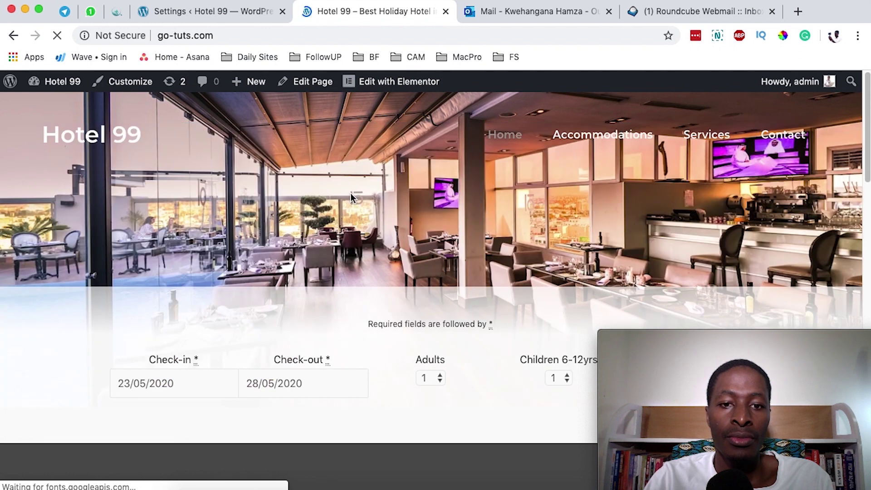
scroll(350, 193, down, 6)
click(162, 111)
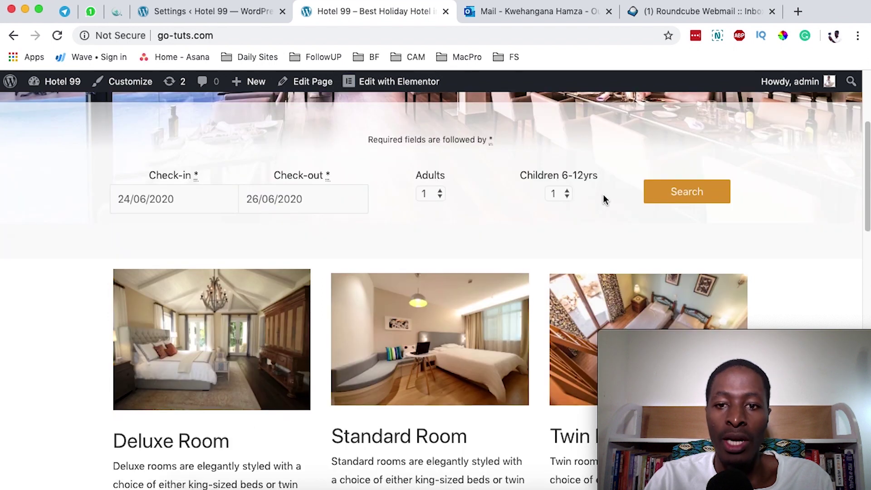
click(658, 203)
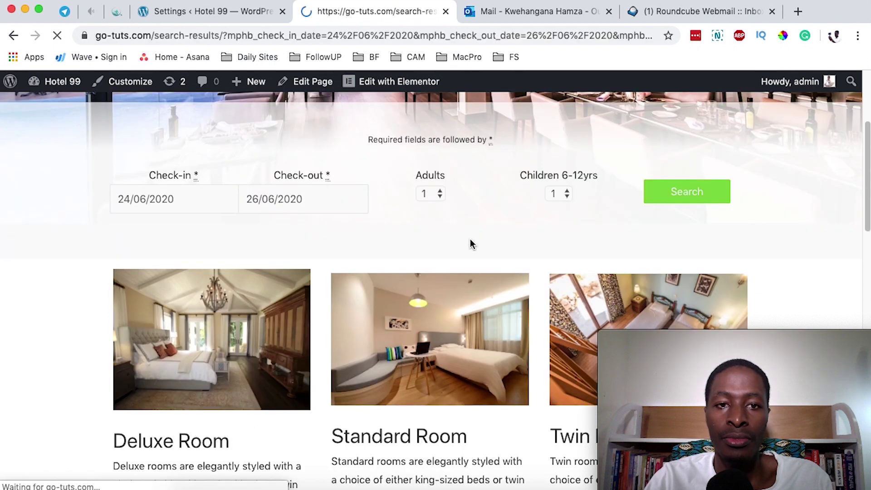
scroll(195, 252, down, 2)
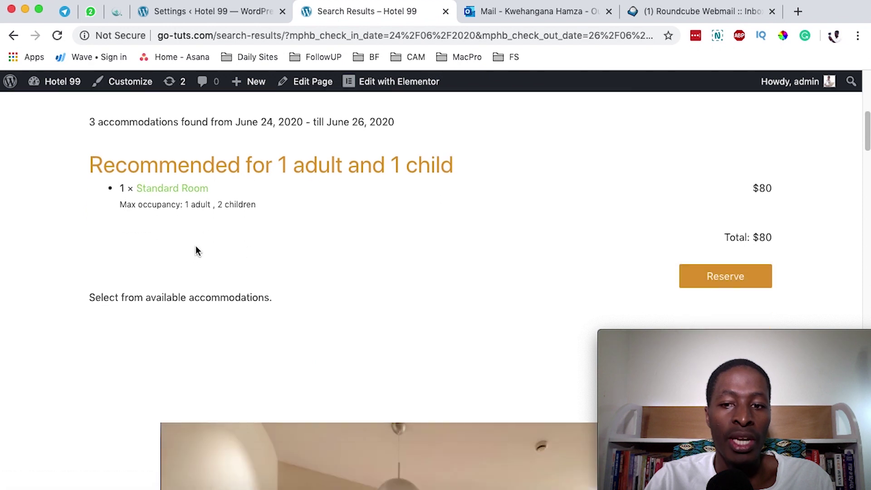
click(681, 284)
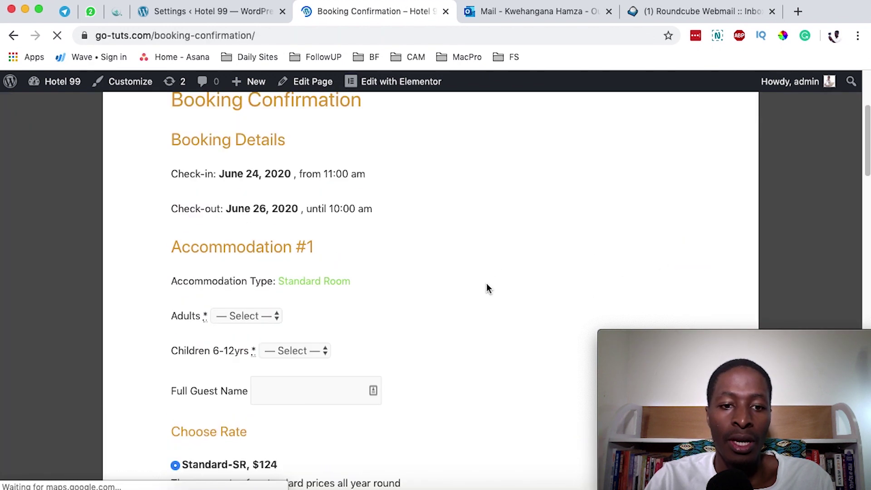
Step: Set 1 adult and 1 child (6-12 yrs) and enter the guest's full name
click(252, 315)
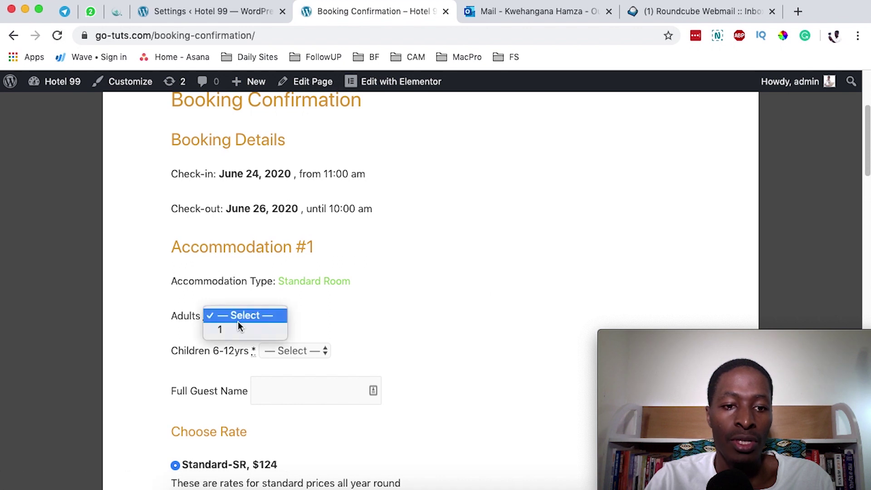
click(290, 353)
click(276, 378)
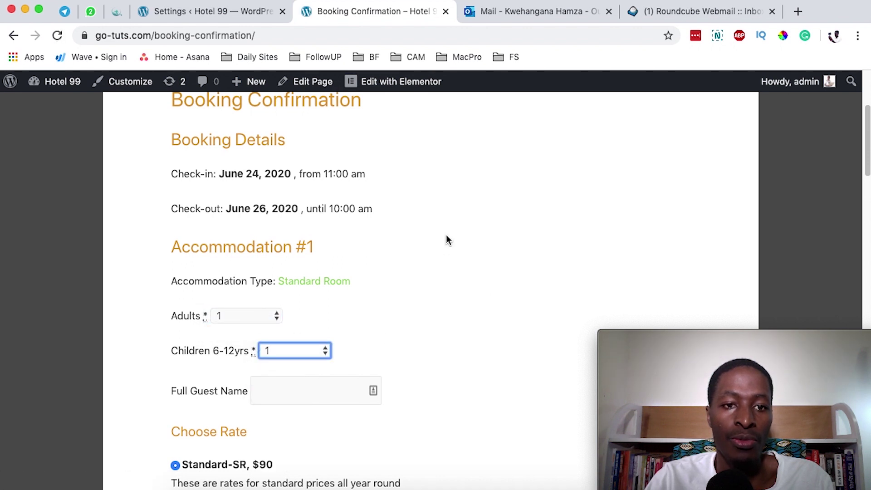
scroll(412, 277, down, 2)
click(265, 305)
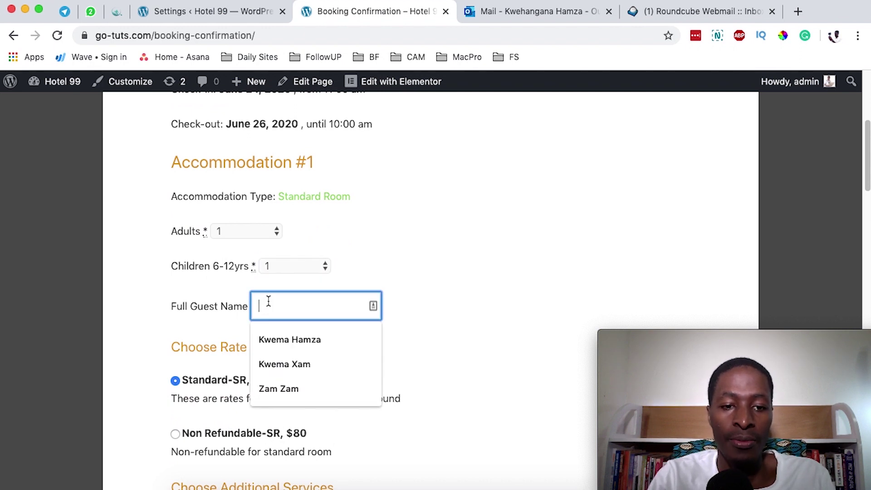
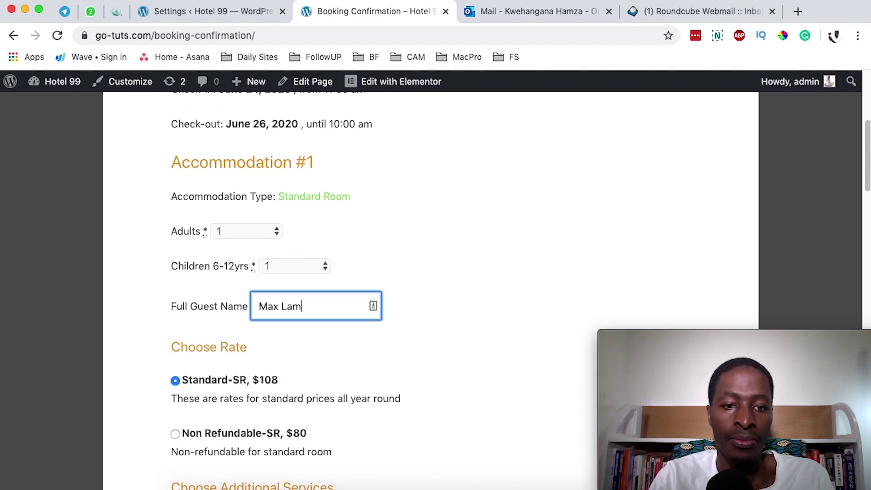
scroll(258, 324, down, 5)
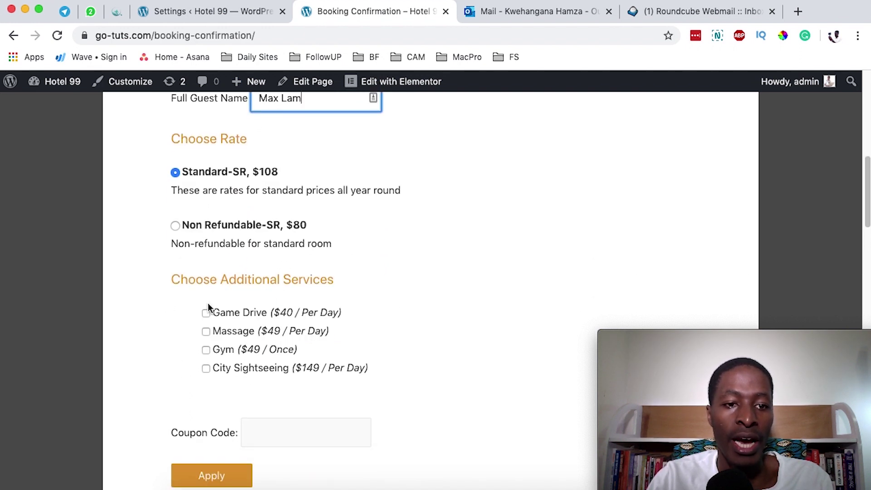
scroll(390, 331, down, 4)
scroll(403, 309, down, 11)
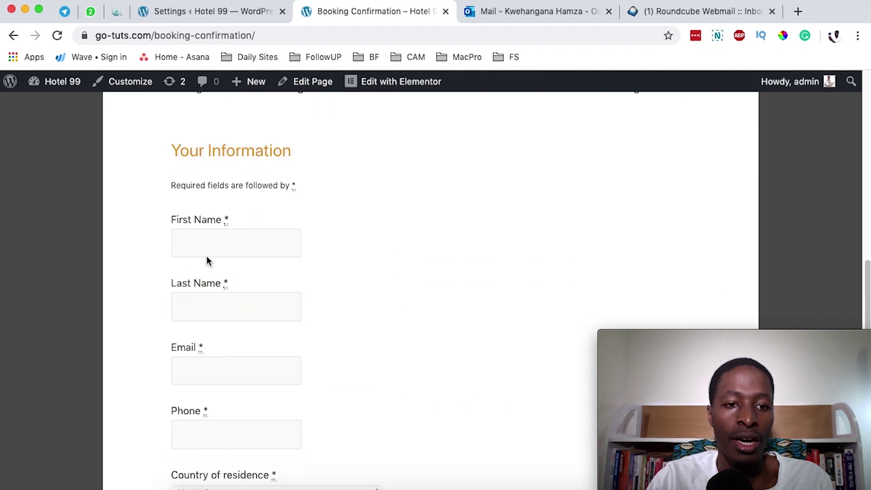
Step: Enter the guest's first name, last name and e-mail address
click(220, 245)
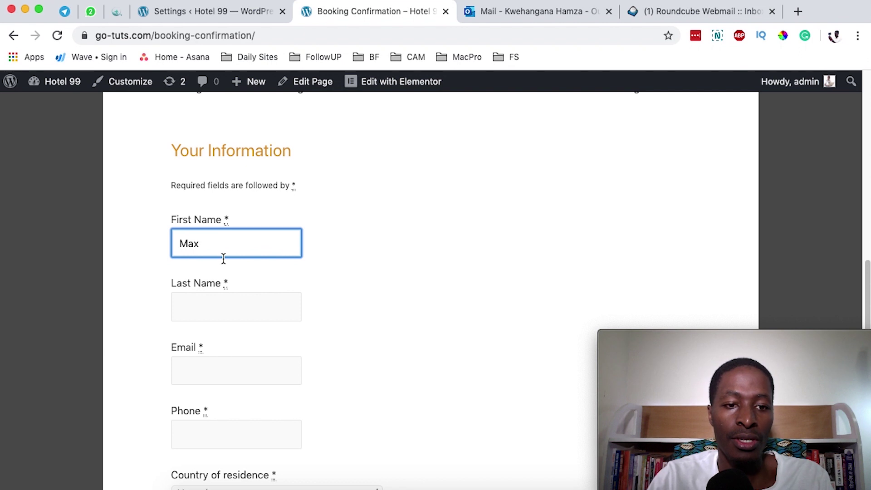
click(224, 301)
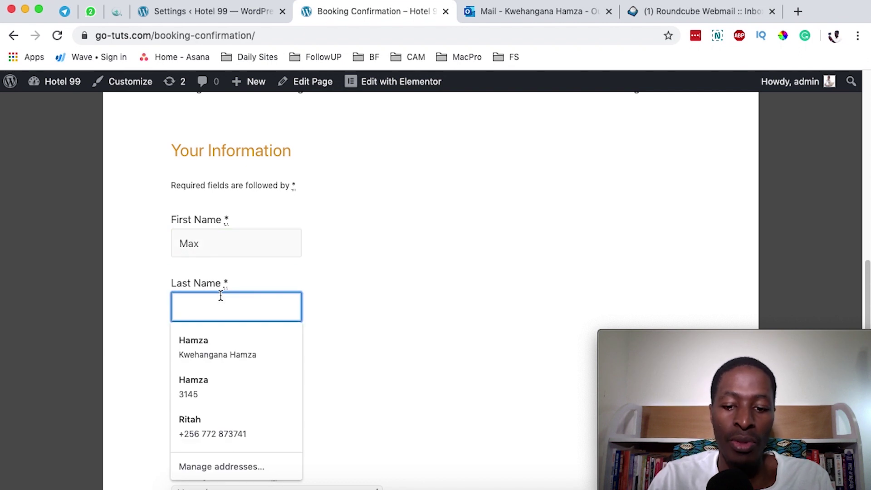
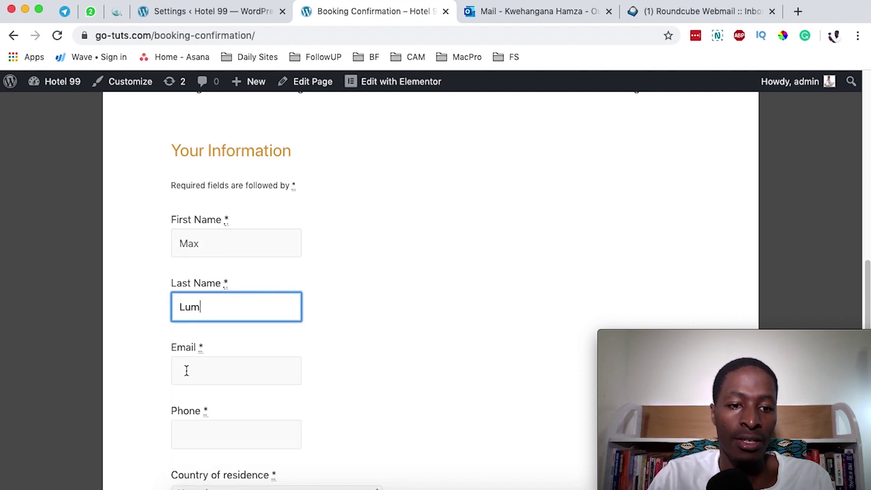
click(187, 369)
click(163, 373)
click(212, 363)
text(kw)
click(224, 404)
scroll(401, 375, down, 1)
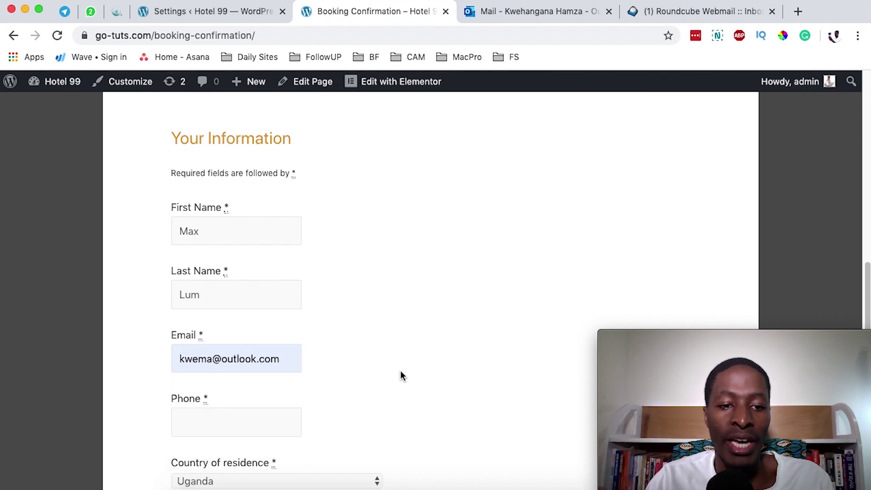
Step: Enter the guest's phone number and choose Taiwan as country of residence
click(191, 423)
click(397, 415)
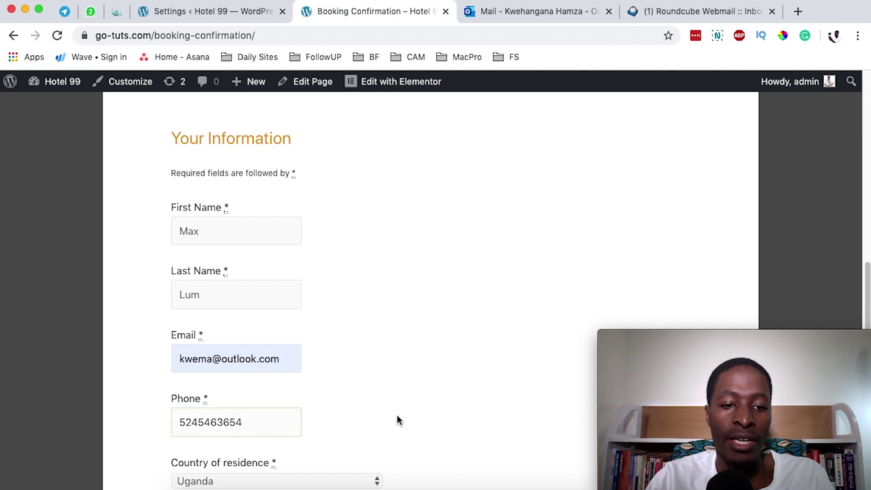
scroll(385, 411, down, 3)
click(222, 405)
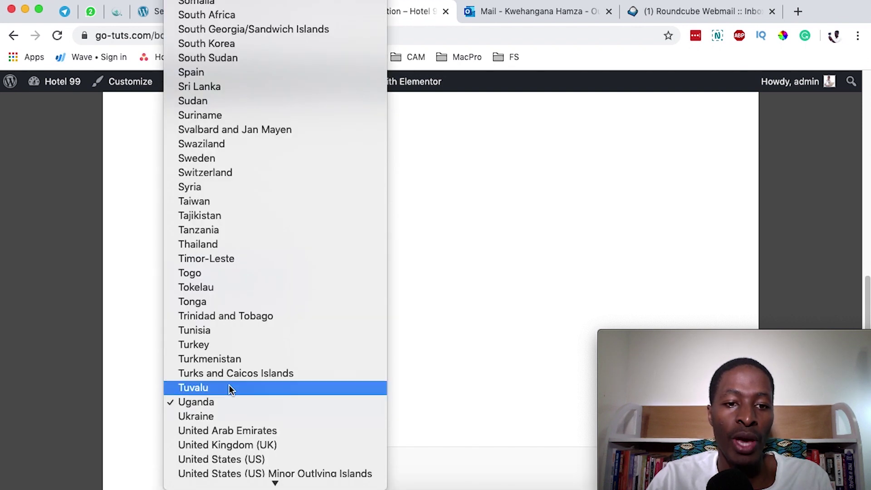
click(275, 203)
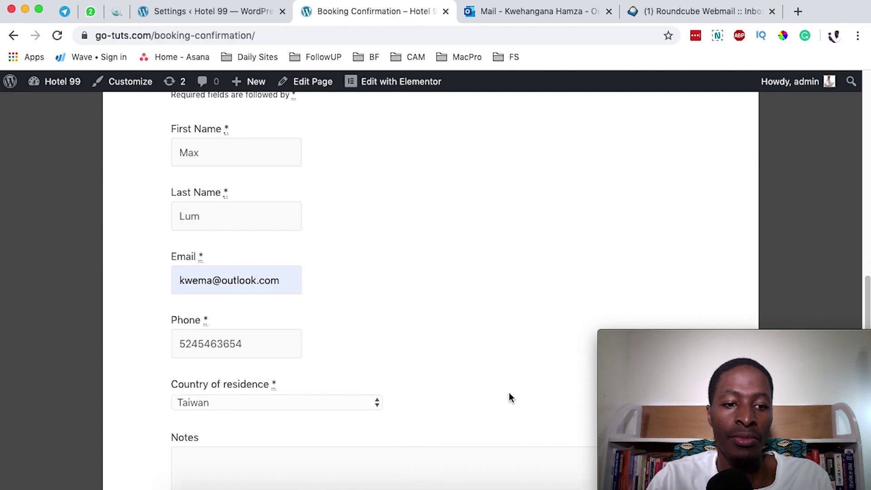
scroll(509, 393, down, 3)
scroll(263, 421, down, 2)
click(255, 383)
scroll(146, 401, down, 10)
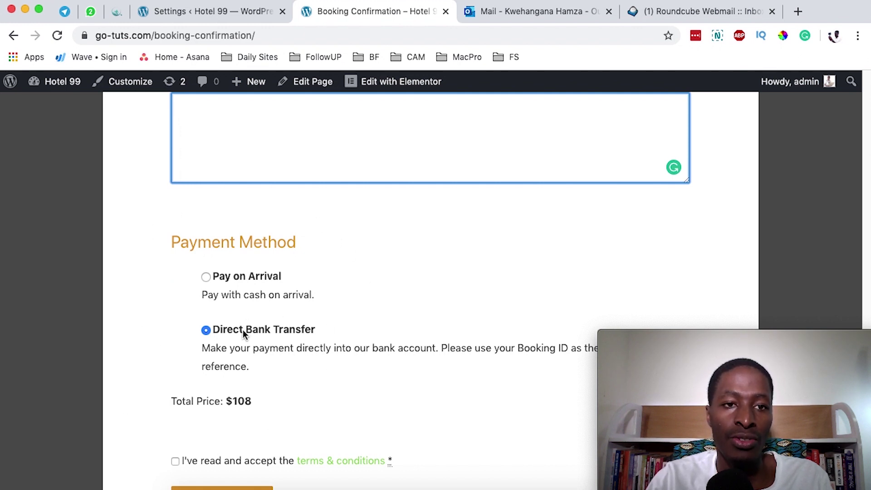
Step: Check the Payment Gateways settings, confirming Direct Bank Transfer is the default gateway
click(205, 19)
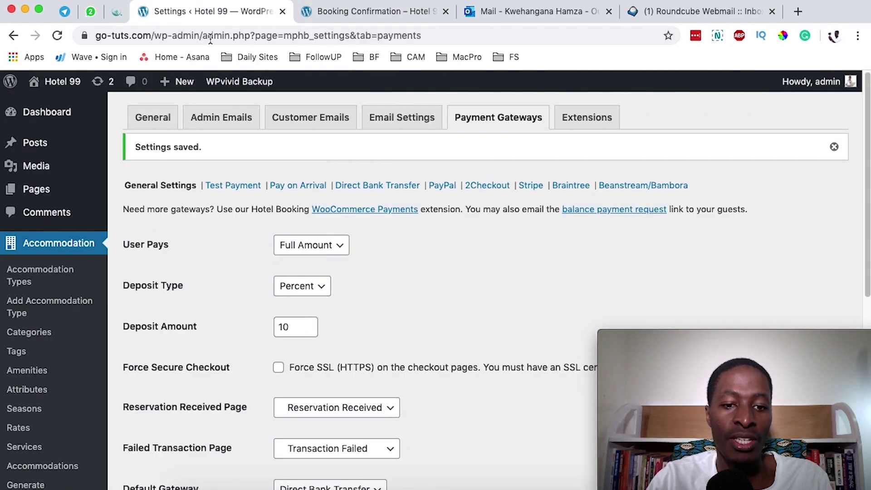
scroll(213, 199, down, 3)
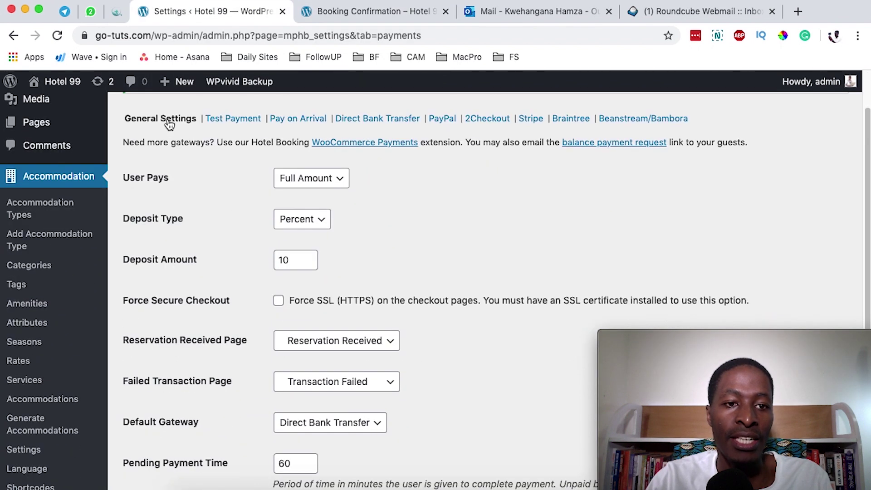
scroll(169, 123, down, 4)
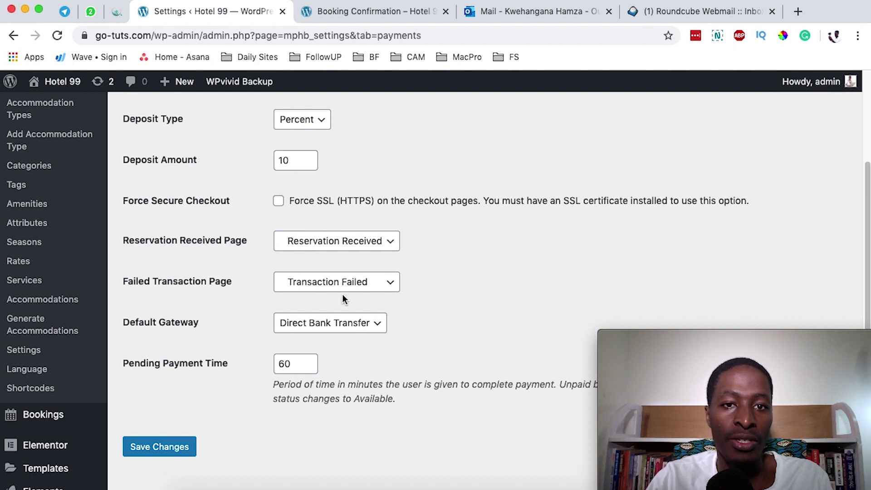
Step: Choose Pay on Arrival as the payment method on the booking checkout page, then return to settings
click(382, 15)
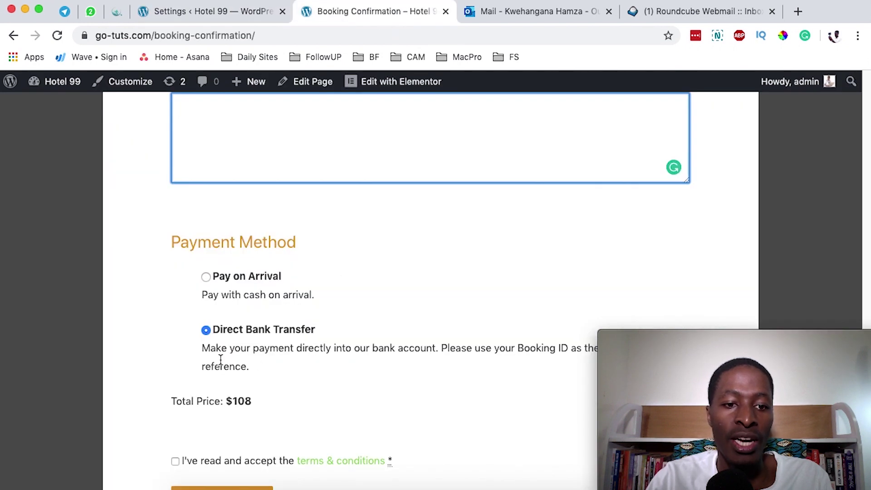
scroll(262, 365, down, 1)
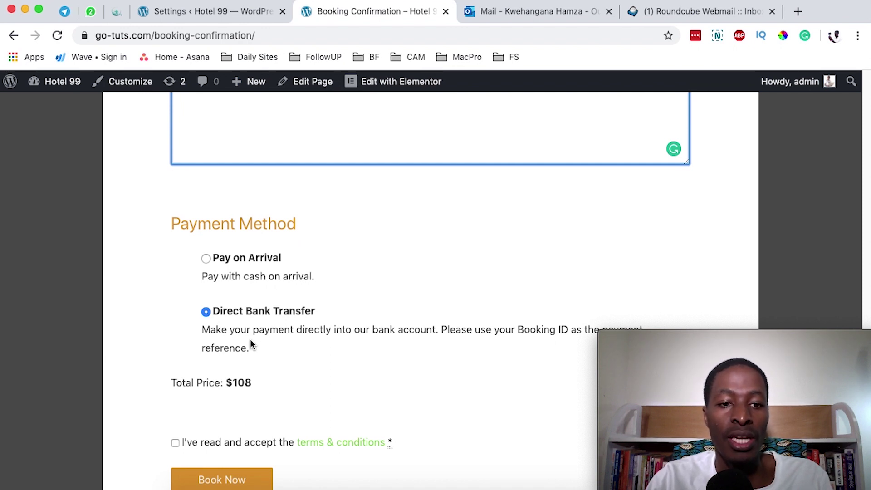
click(205, 258)
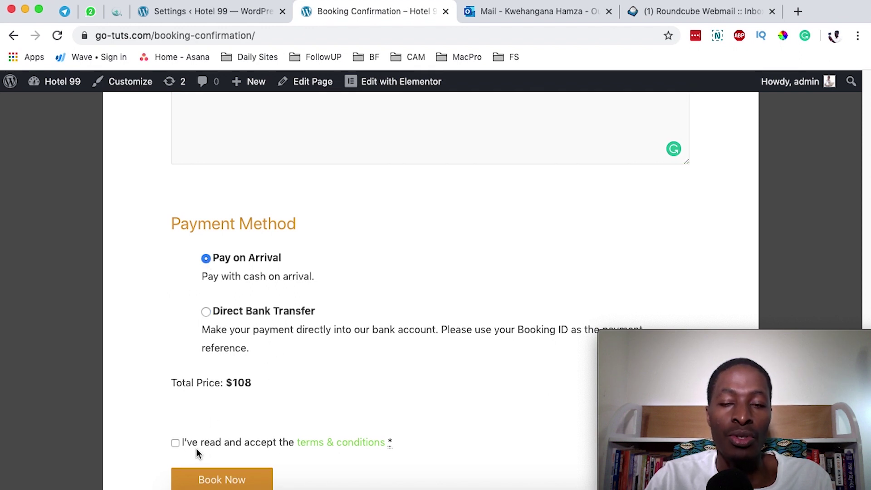
key(ctrl+shift+Tab)
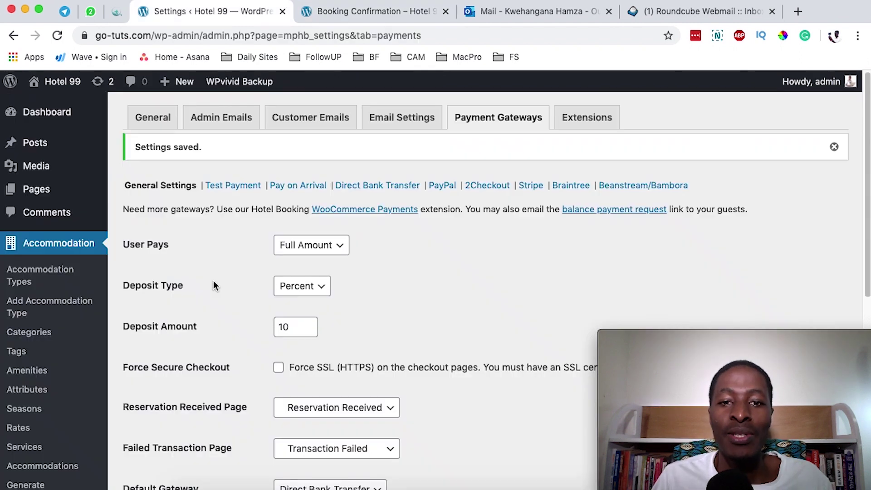